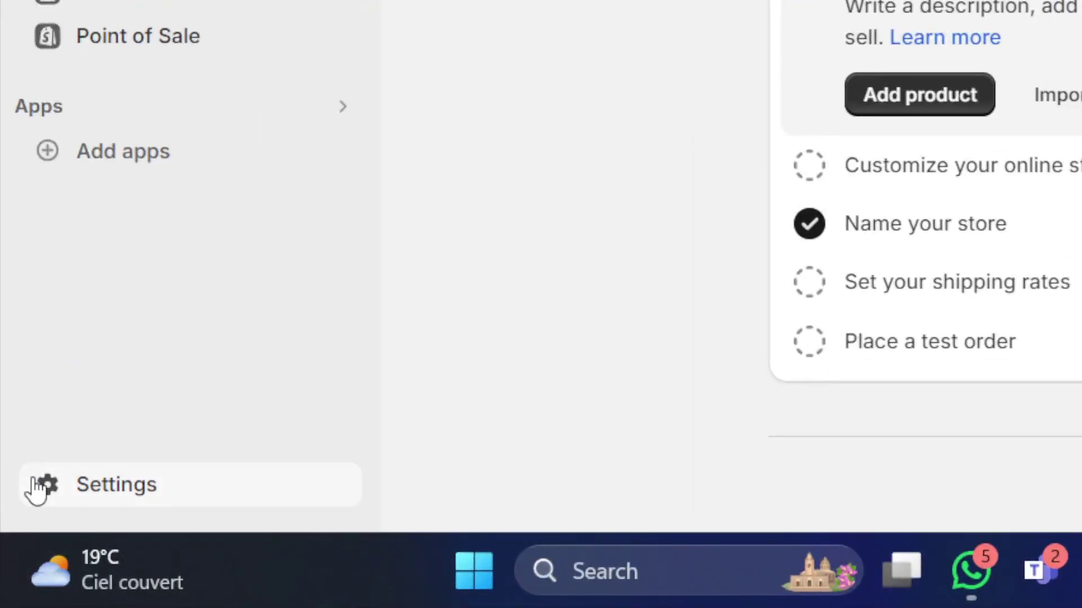
Step: Go to Settings > Apps and sales channels and open the Shopify App Store
{"action": "left_click", "coordinate": [16, 556]}
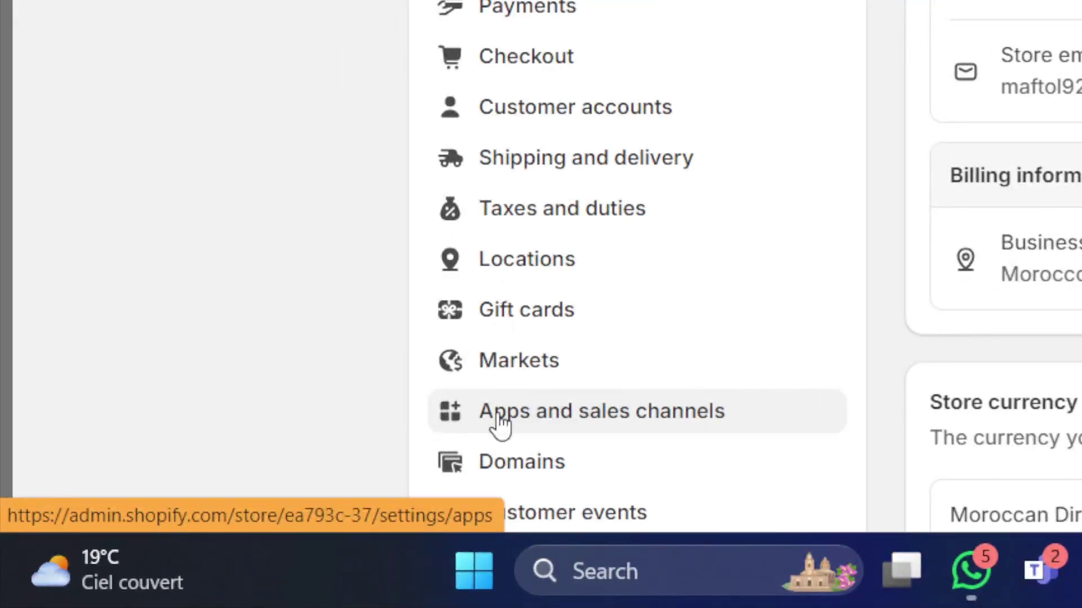
{"action": "left_click", "coordinate": [500, 424]}
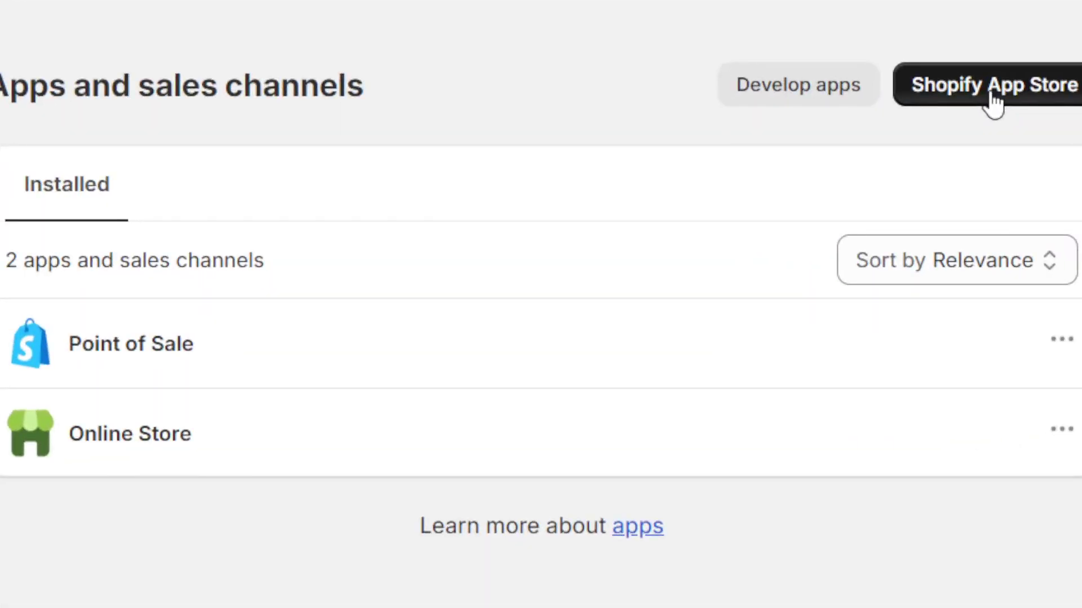
{"action": "left_click", "coordinate": [992, 94]}
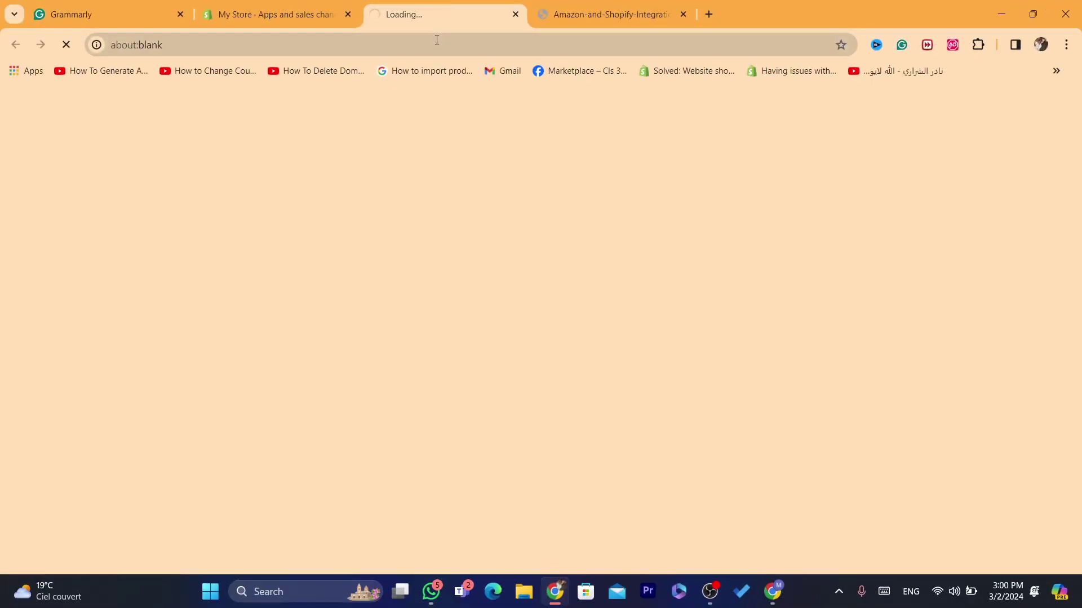
{"action": "left_click", "coordinate": [436, 45]}
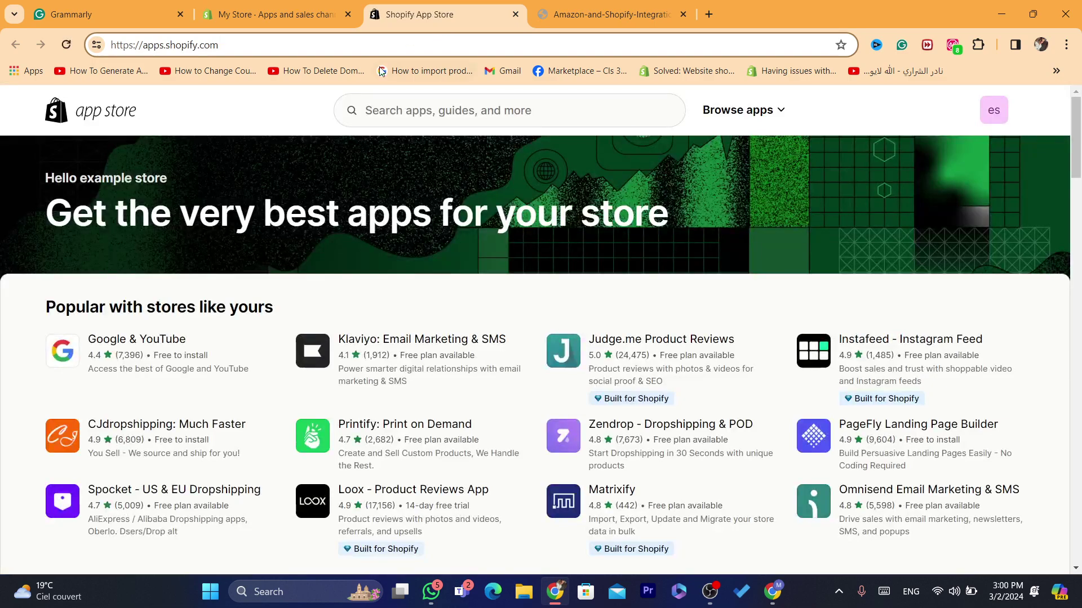
Step: Search the App Store for 'spreadr'
{"action": "left_click", "coordinate": [406, 111]}
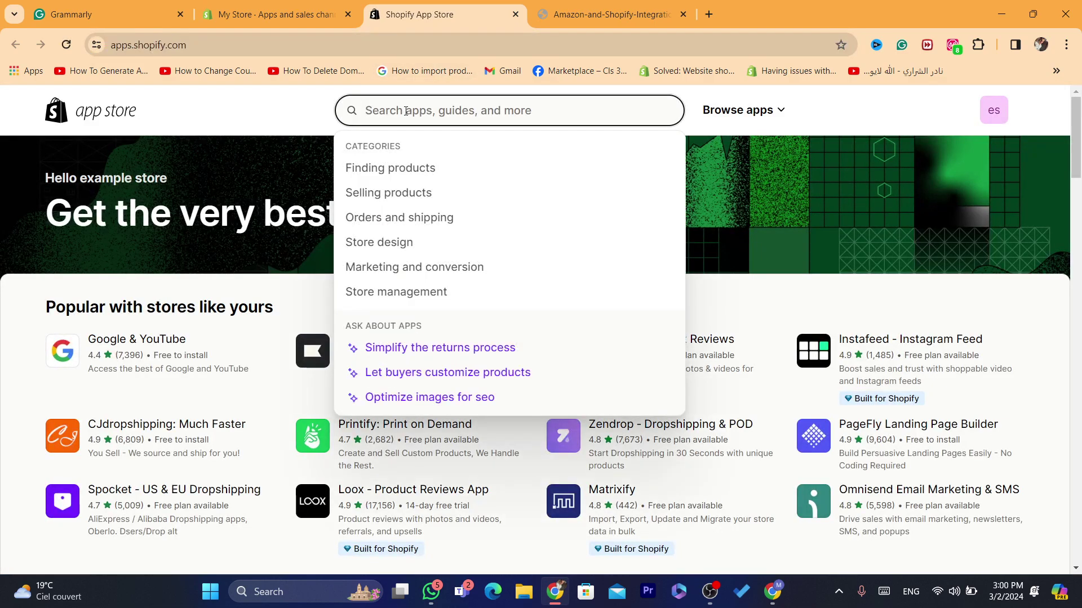
{"action": "type", "text": "spreadr"}
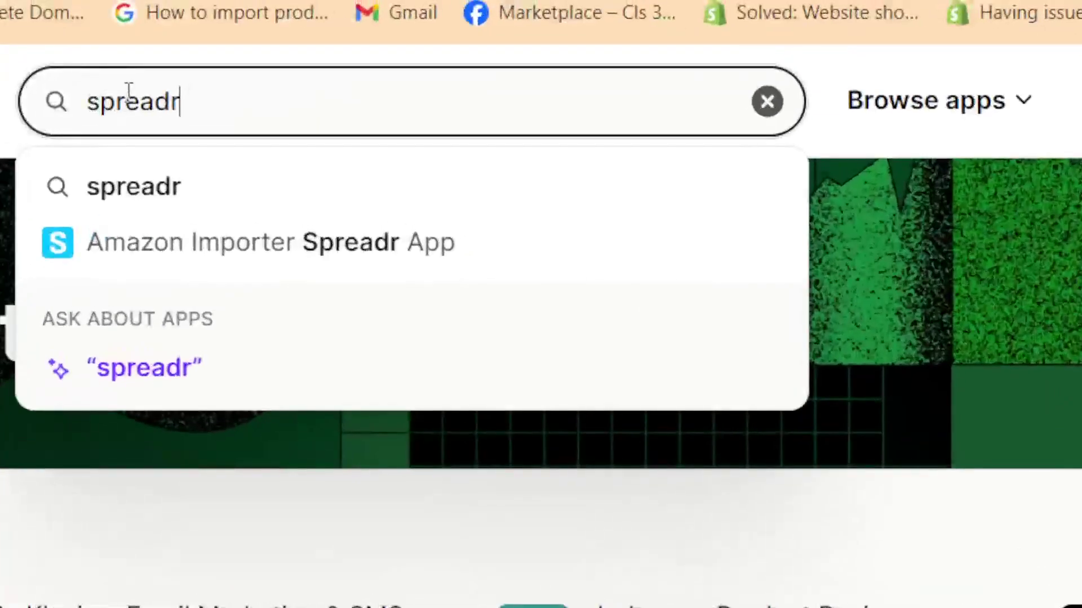
{"action": "key", "text": "Return"}
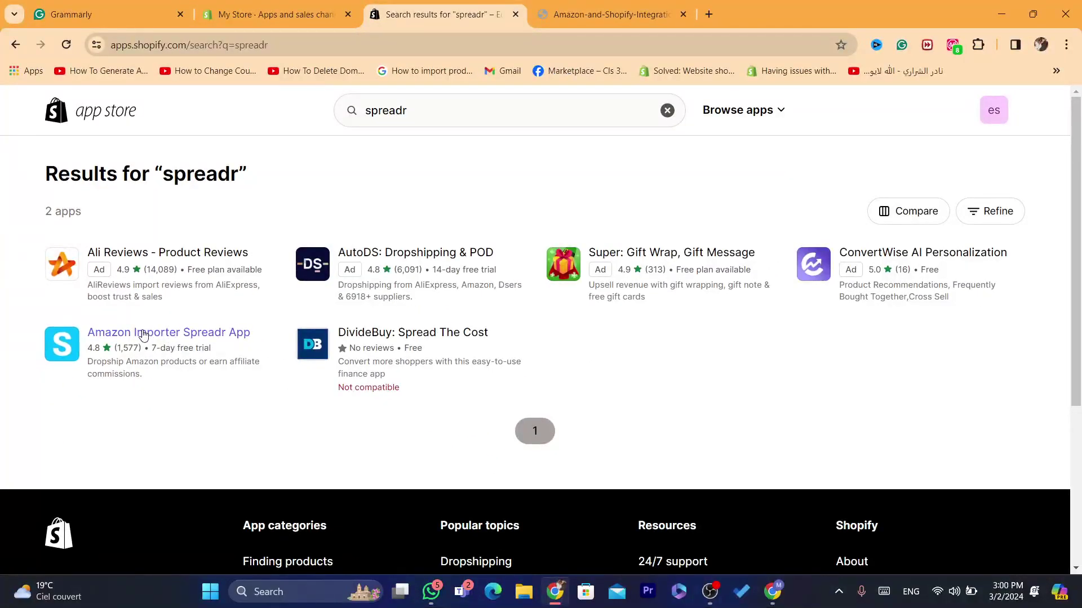
Step: Install the Amazon Importer Spreadr App from its listing and approve its access permissions
{"action": "left_click", "coordinate": [142, 332]}
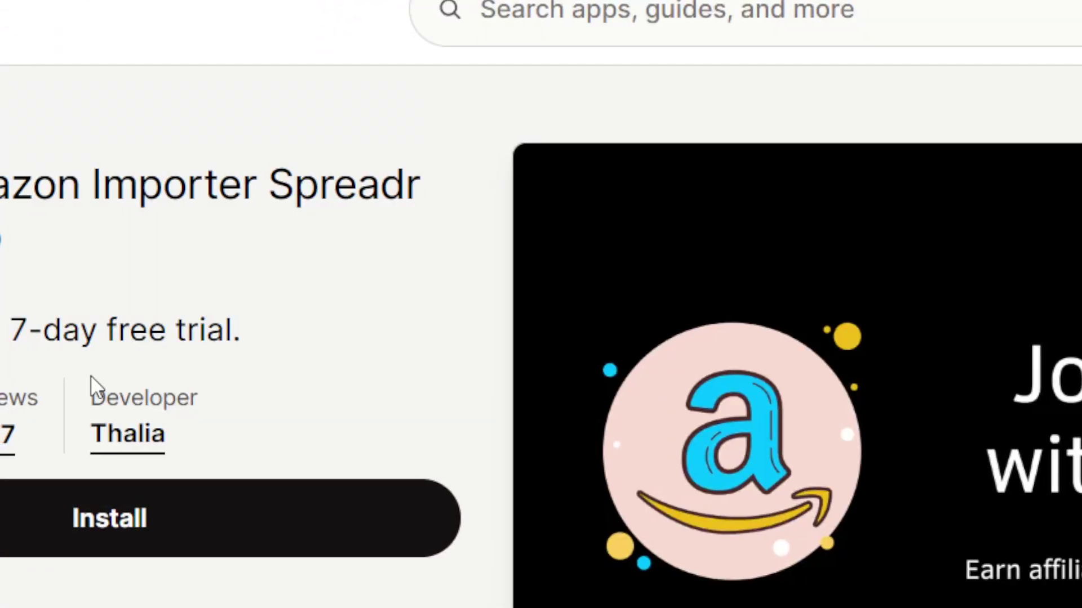
{"action": "left_click_drag", "start_coordinate": [91, 377], "coordinate": [217, 413]}
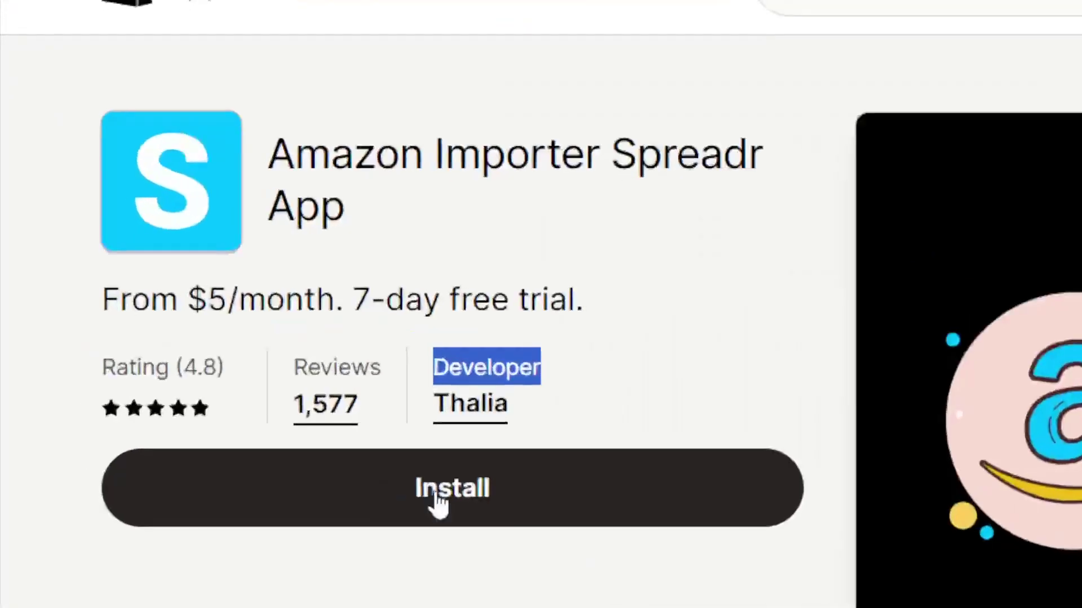
{"action": "left_click", "coordinate": [158, 338]}
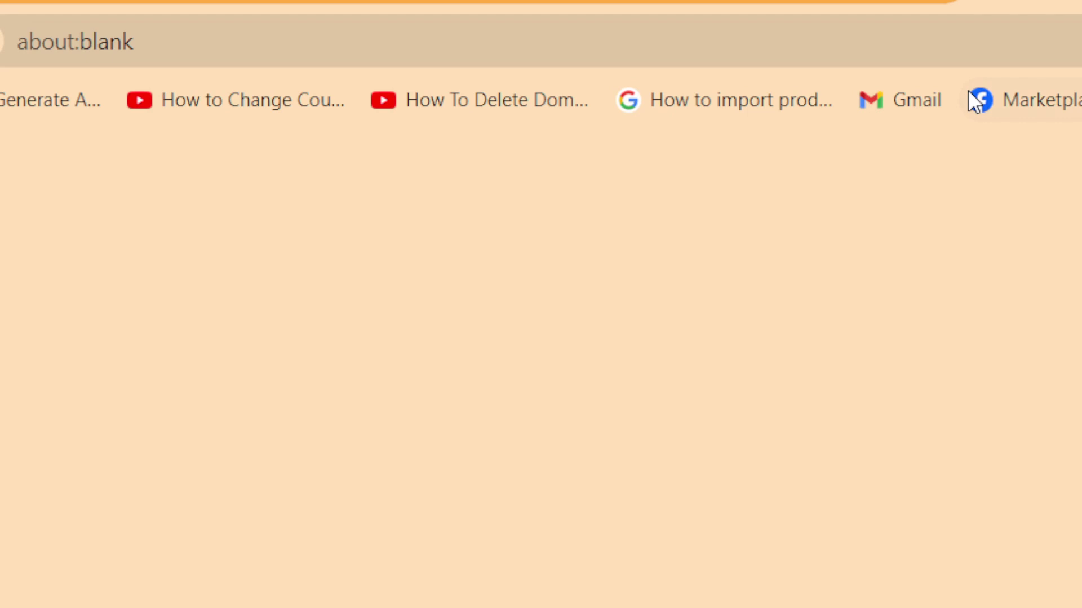
{"action": "left_click_drag", "start_coordinate": [990, 12], "coordinate": [579, 86]}
{"action": "left_click", "coordinate": [579, 85]}
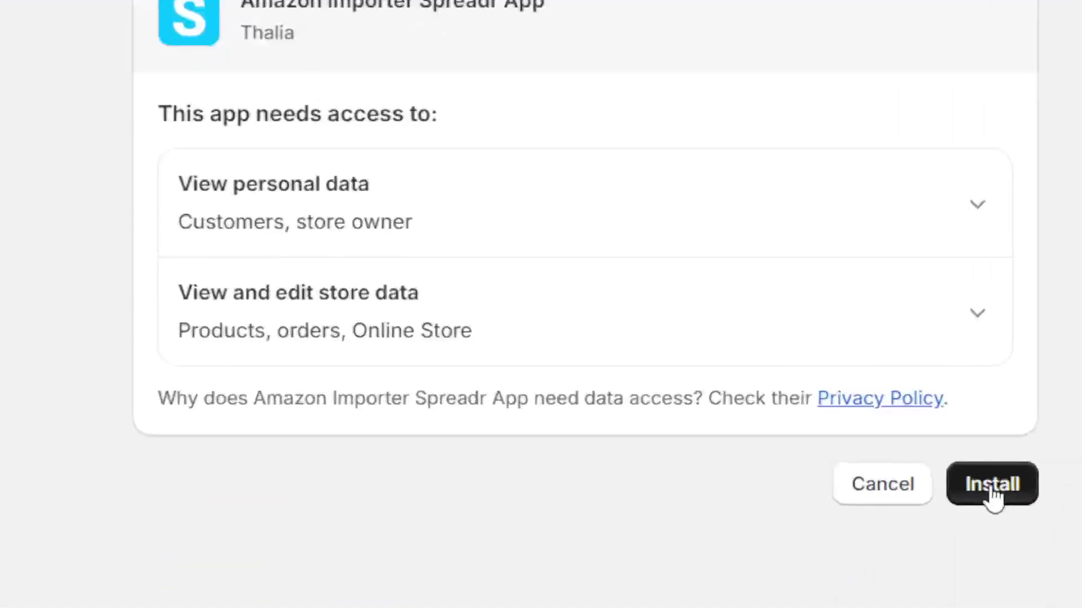
{"action": "left_click", "coordinate": [993, 496]}
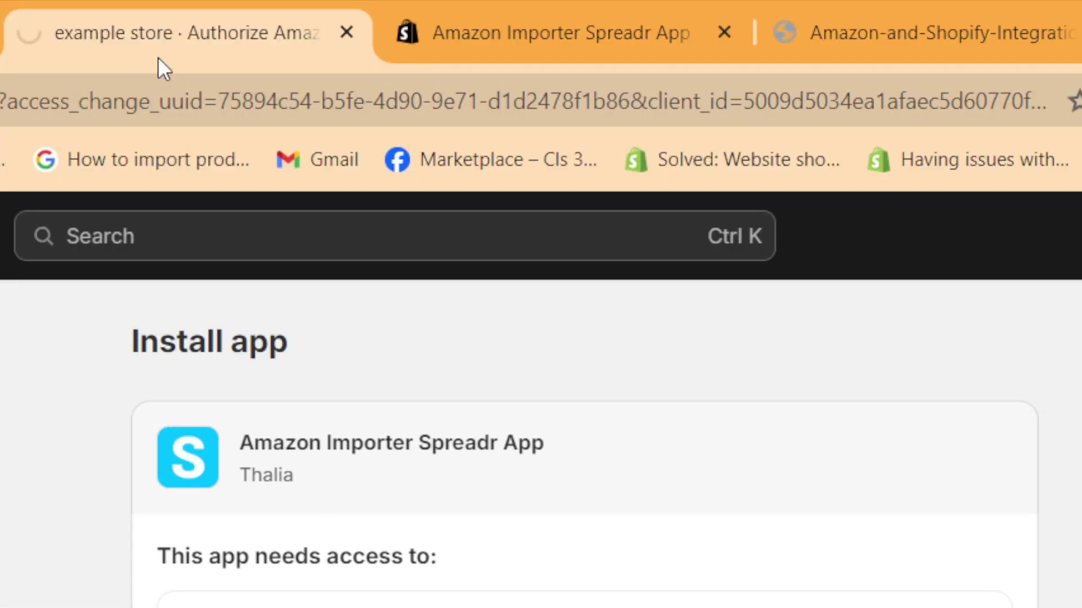
{"action": "left_click", "coordinate": [173, 106]}
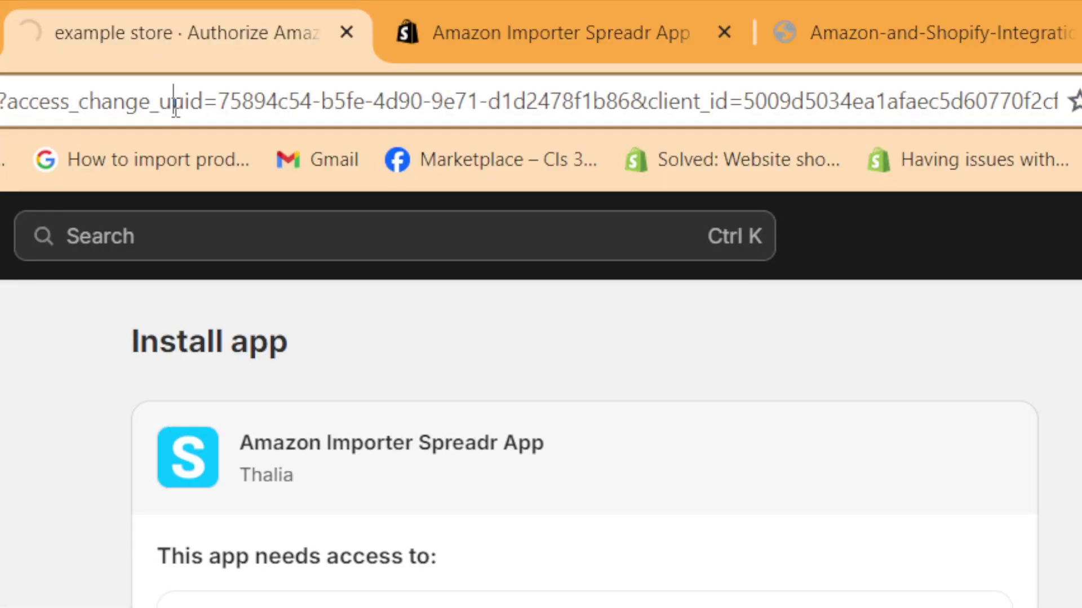
{"action": "left_click", "coordinate": [173, 107], "text": "shift"}
{"action": "double_click", "coordinate": [174, 107]}
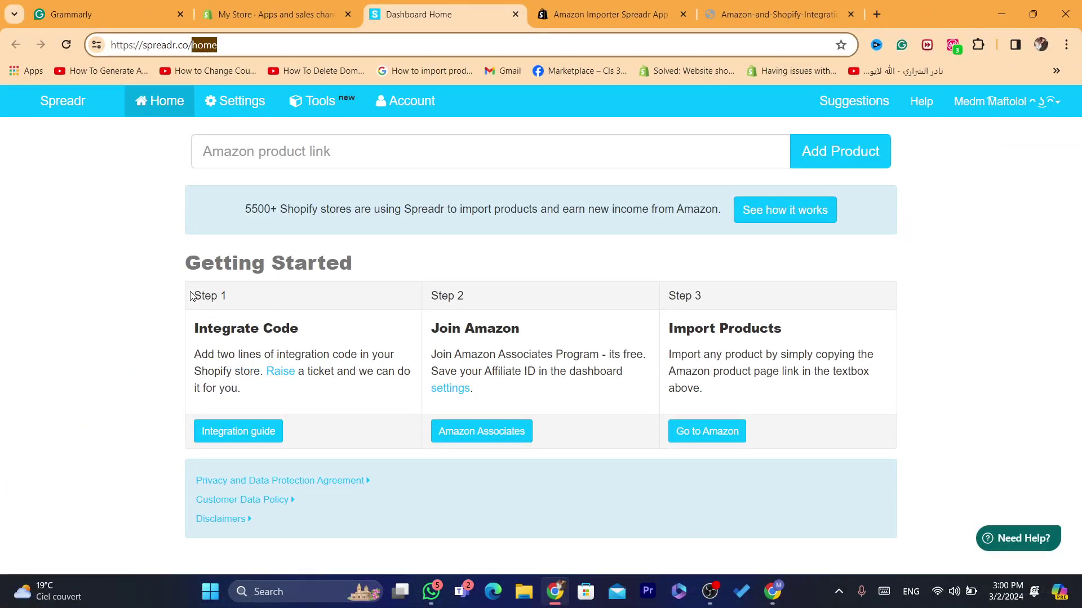
Step: Read the Join Amazon step, open Spreadr's settings link, and switch to the Amazon Chrome window
{"action": "left_click_drag", "start_coordinate": [190, 296], "coordinate": [262, 308]}
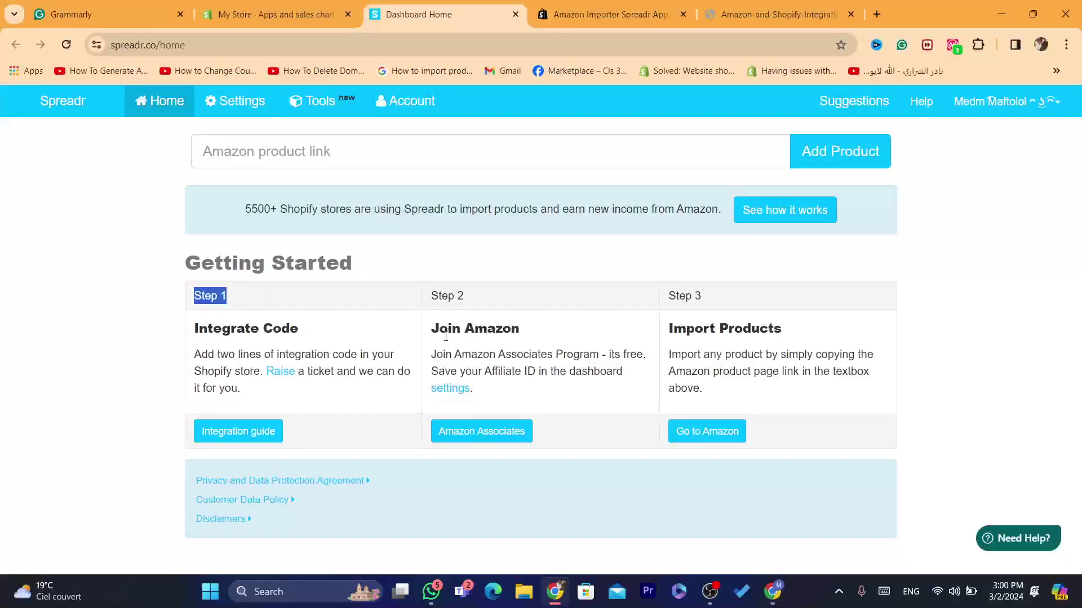
{"action": "left_click", "coordinate": [676, 530]}
{"action": "left_click_drag", "start_coordinate": [435, 336], "coordinate": [637, 343]}
{"action": "left_click", "coordinate": [708, 321]}
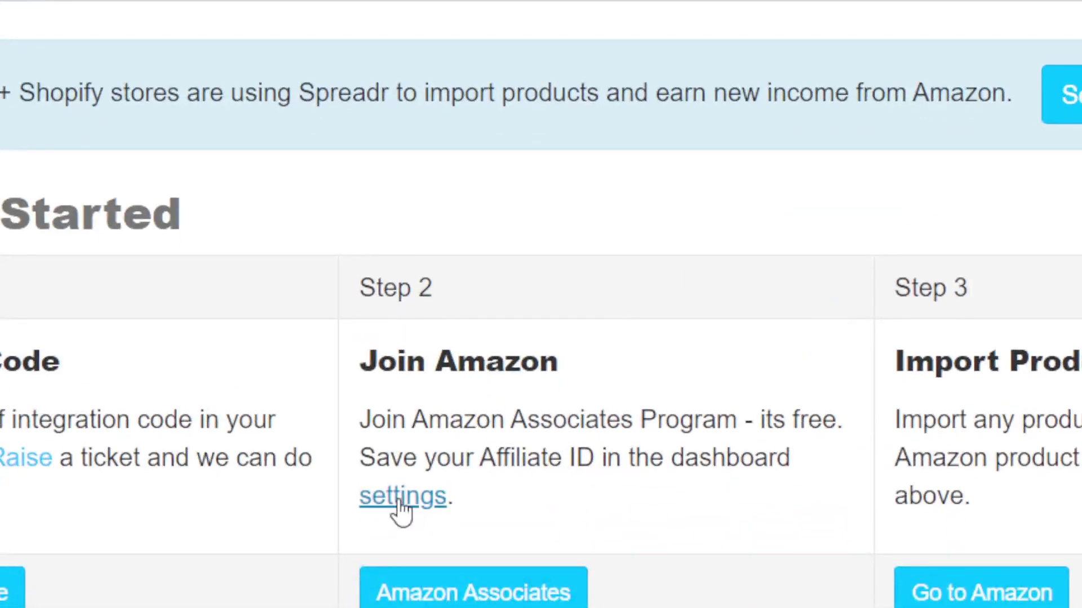
{"action": "left_click", "coordinate": [401, 499]}
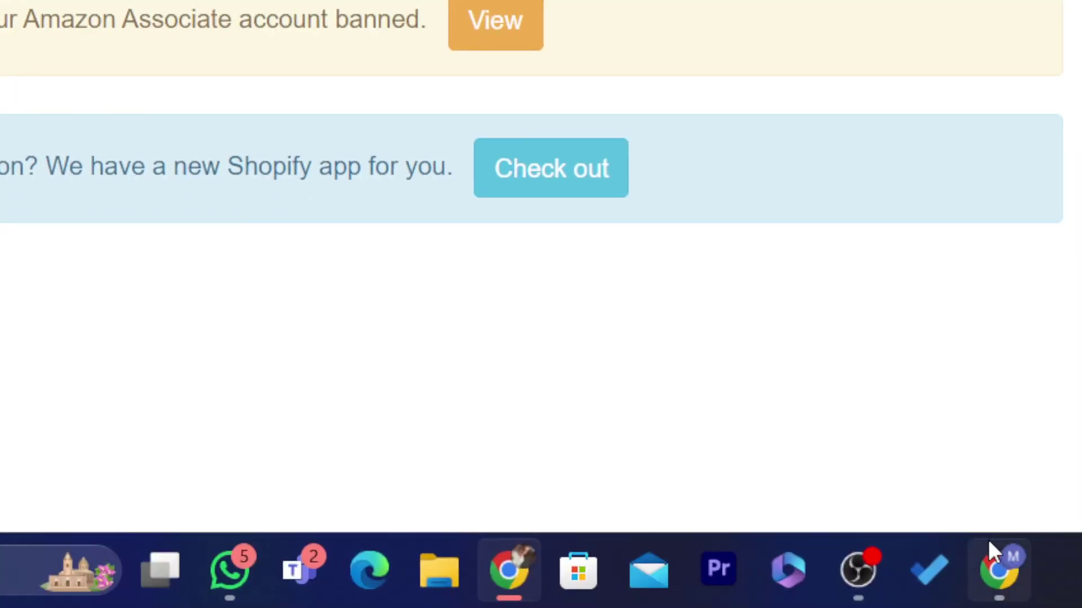
{"action": "left_click", "coordinate": [991, 546]}
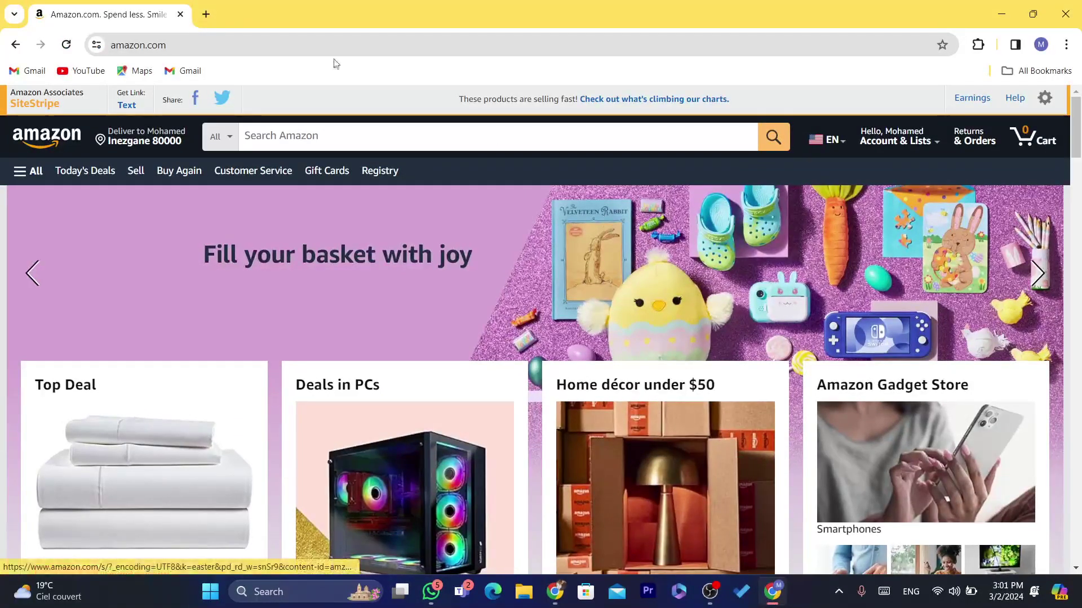
Step: Open a new Chrome tab and then a new Incognito window from the menu
{"action": "left_click", "coordinate": [274, 43]}
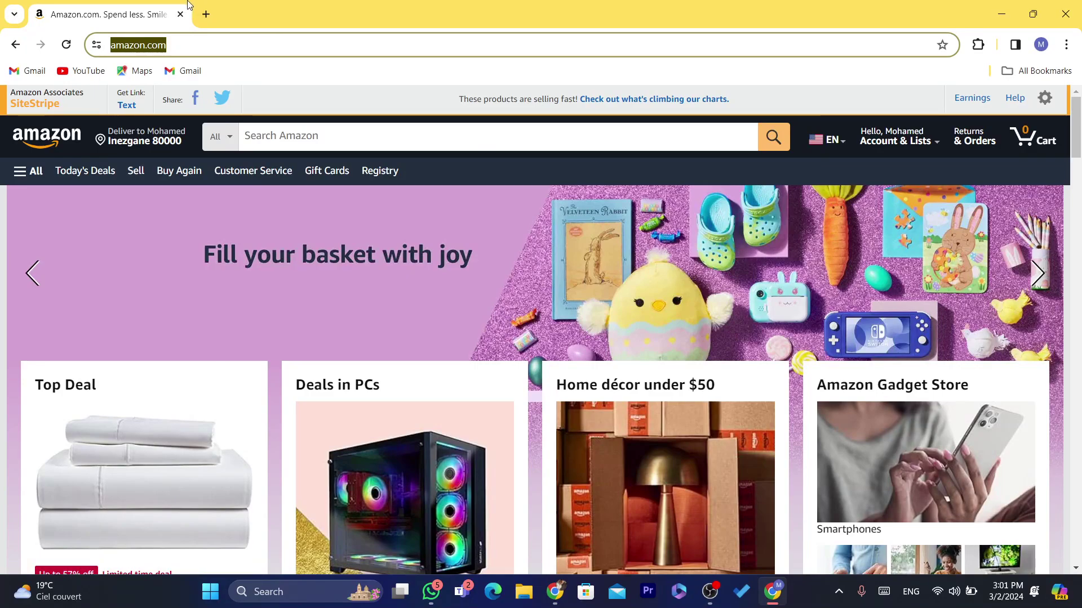
{"action": "left_click", "coordinate": [205, 15]}
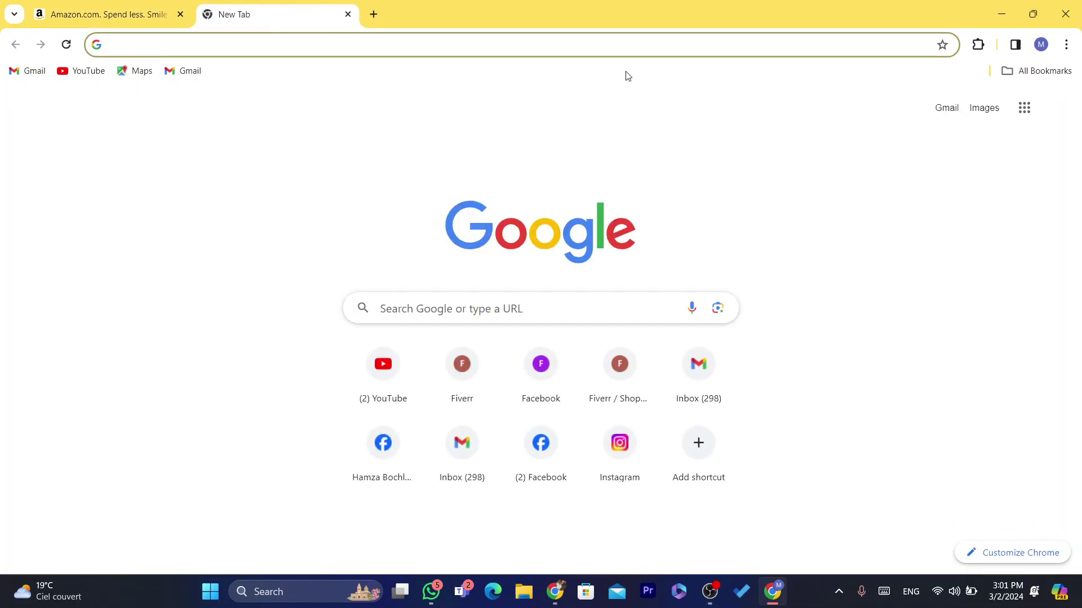
{"action": "left_click", "coordinate": [1066, 45]}
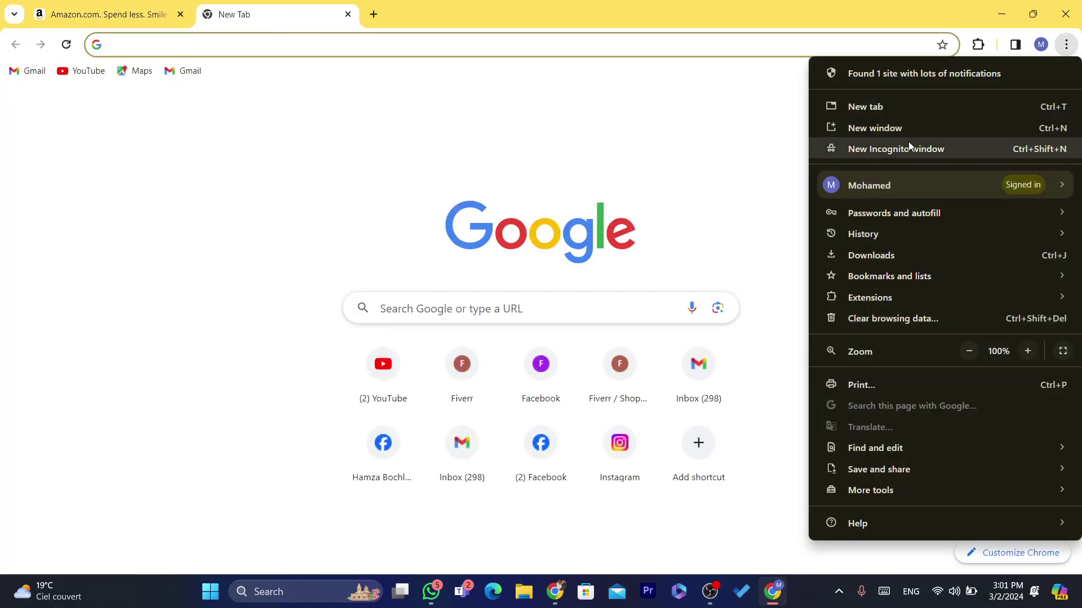
{"action": "left_click", "coordinate": [862, 153]}
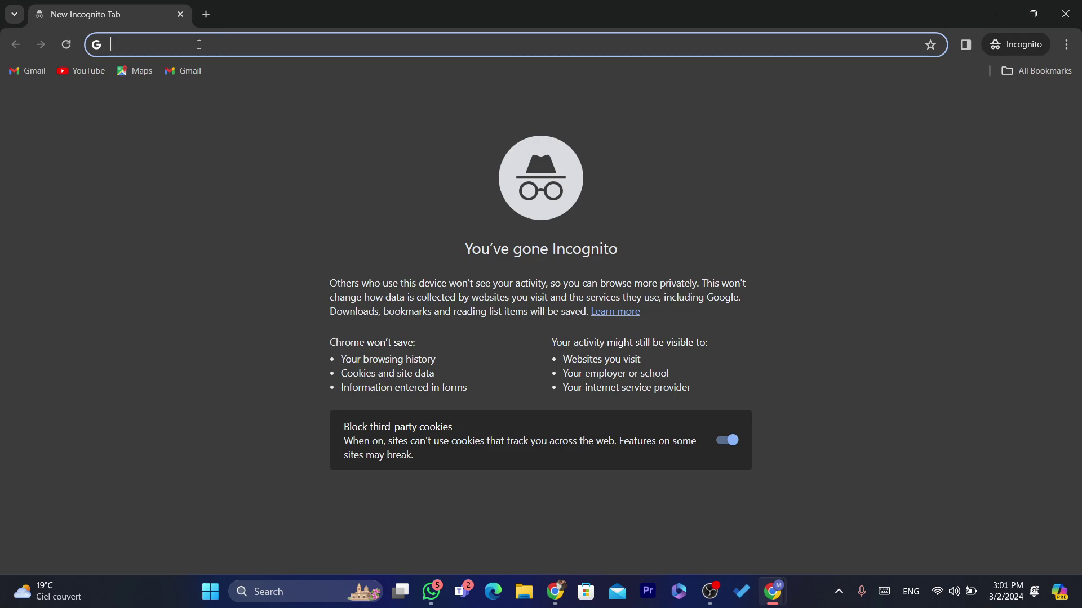
Step: Search the web for 'amazon associates' and dismiss the location-sharing prompt
{"action": "type", "text": "amazo"}
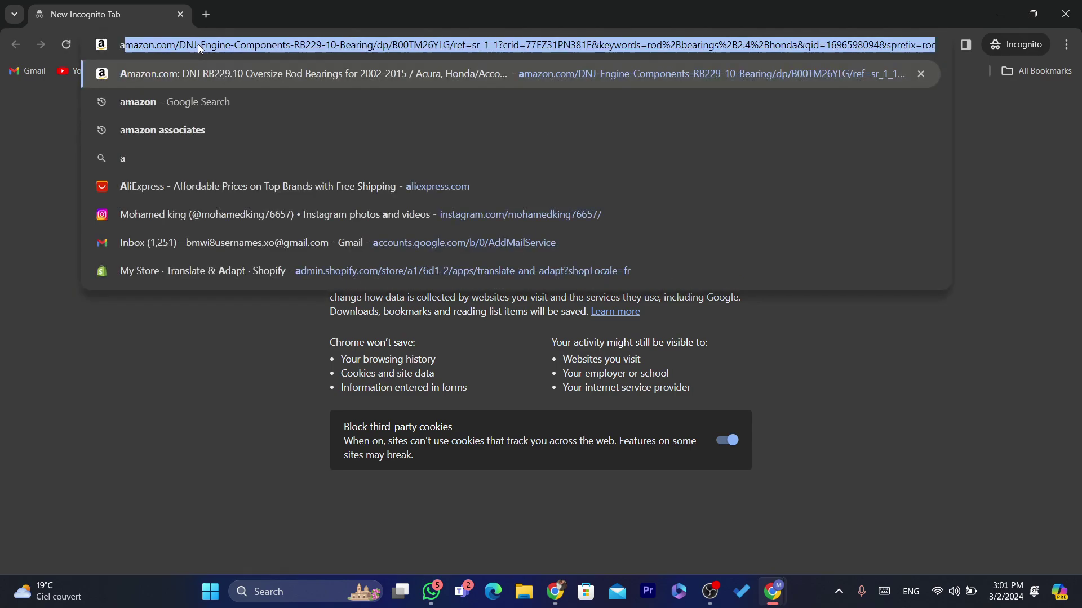
{"action": "type", "text": "n"}
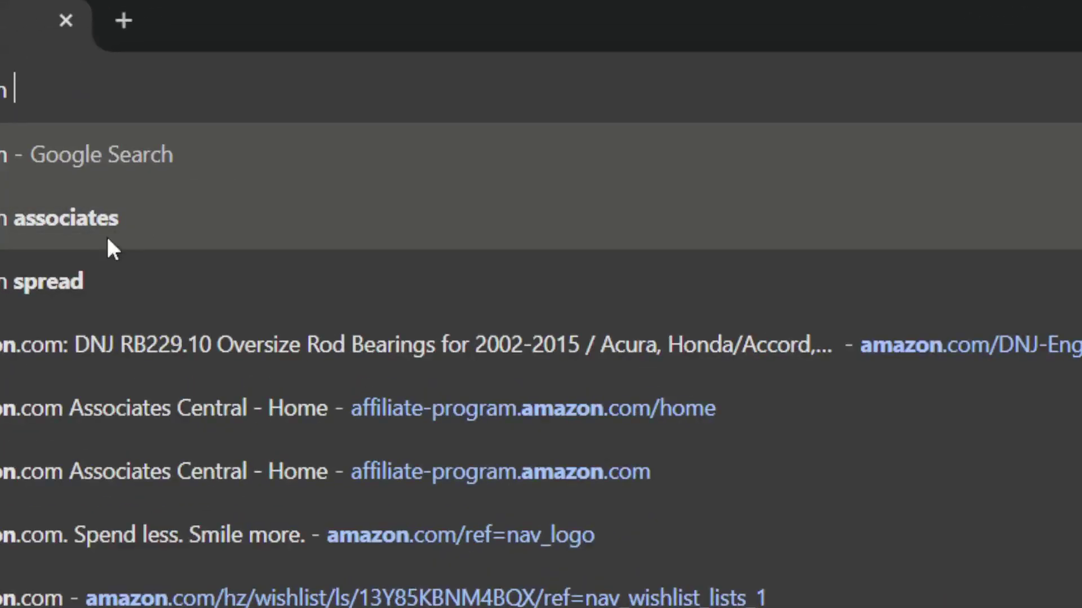
{"action": "left_click", "coordinate": [199, 108]}
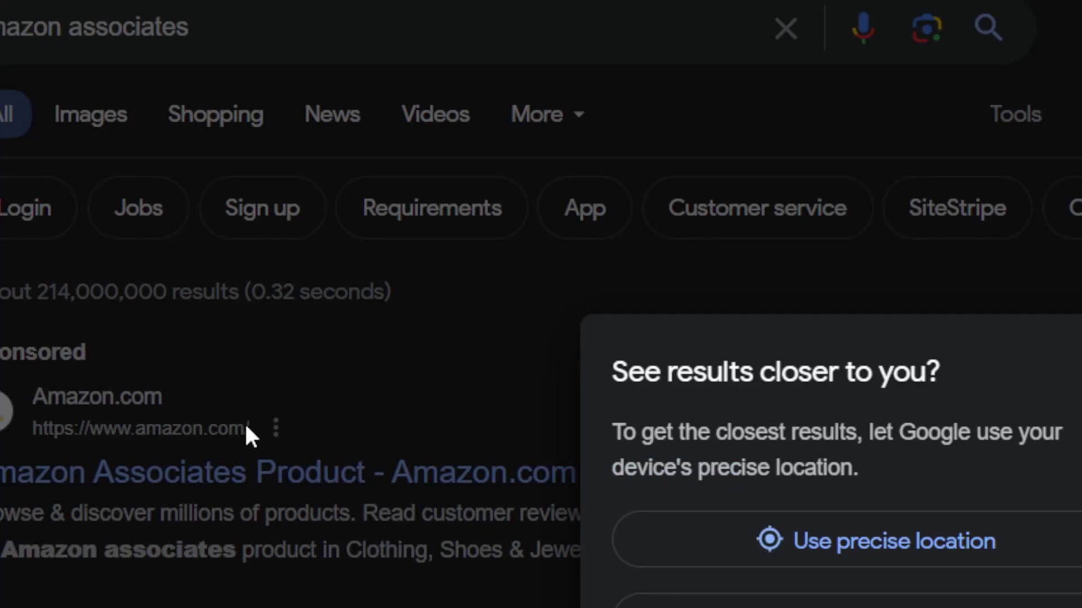
{"action": "left_click", "coordinate": [975, 526]}
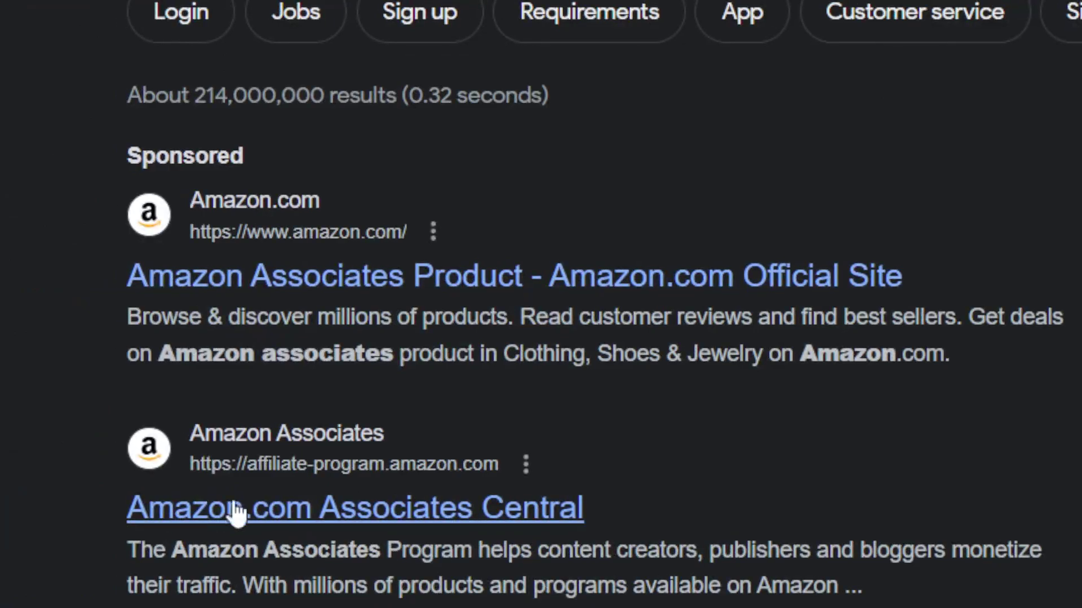
Step: Open Amazon.com Associates Central and start the Sign up
{"action": "left_click", "coordinate": [333, 514]}
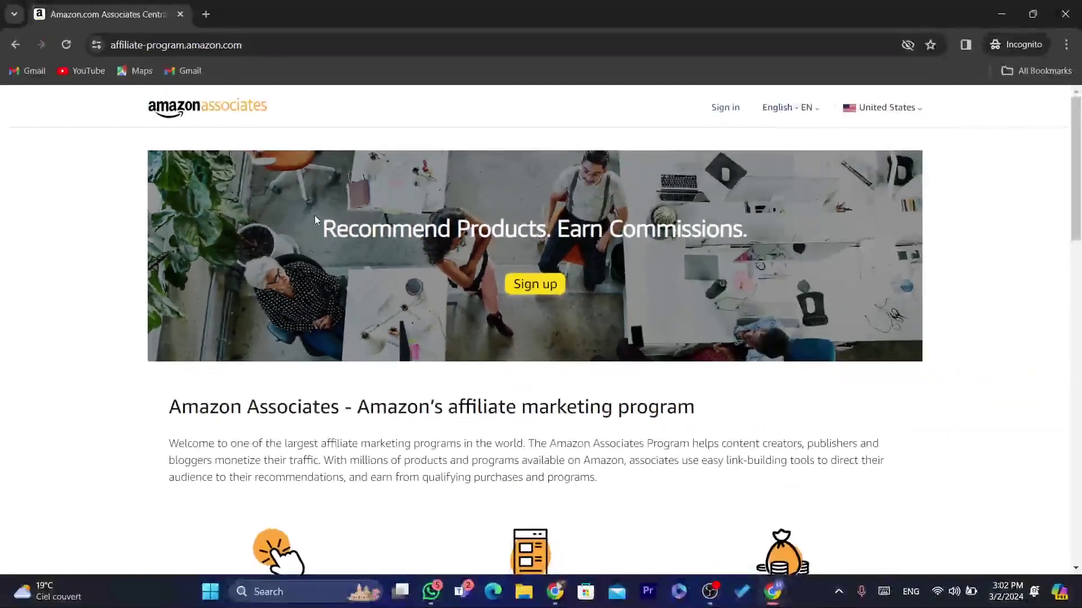
{"action": "left_click_drag", "start_coordinate": [315, 221], "coordinate": [751, 227]}
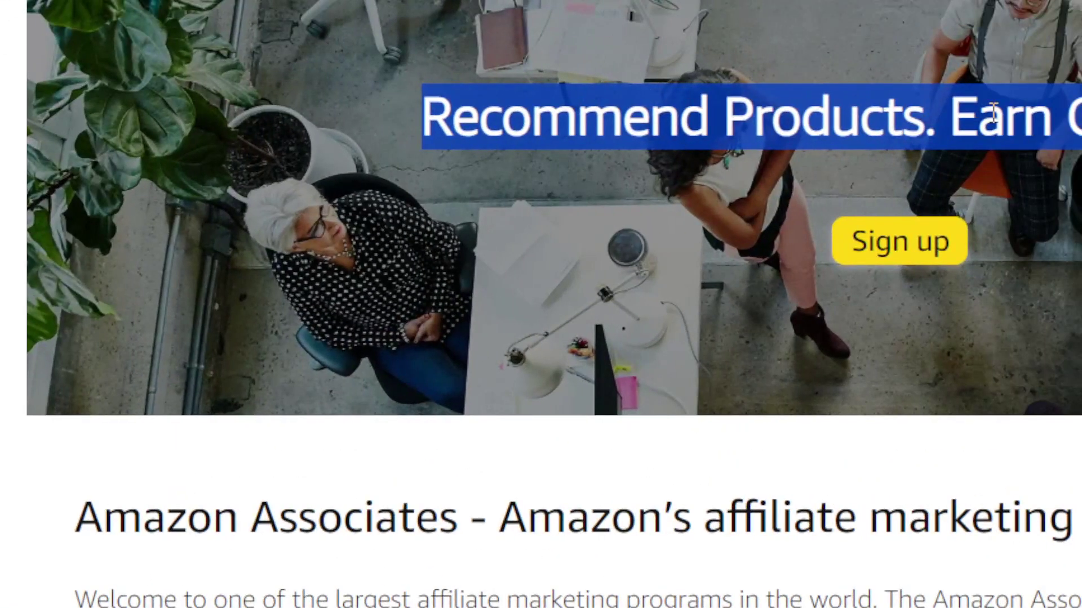
{"action": "left_click", "coordinate": [993, 113]}
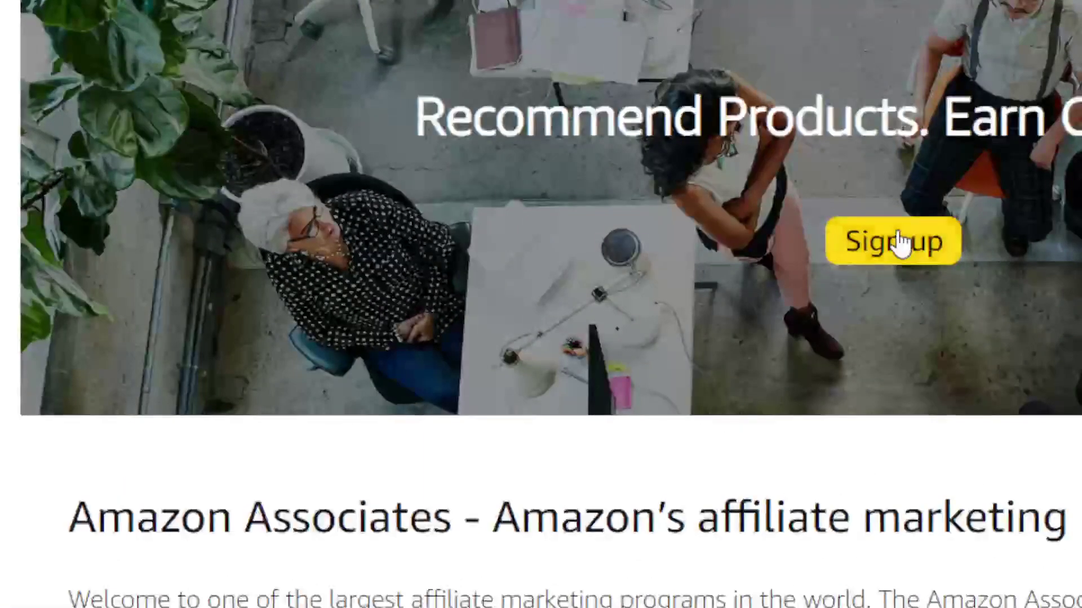
{"action": "left_click", "coordinate": [898, 242]}
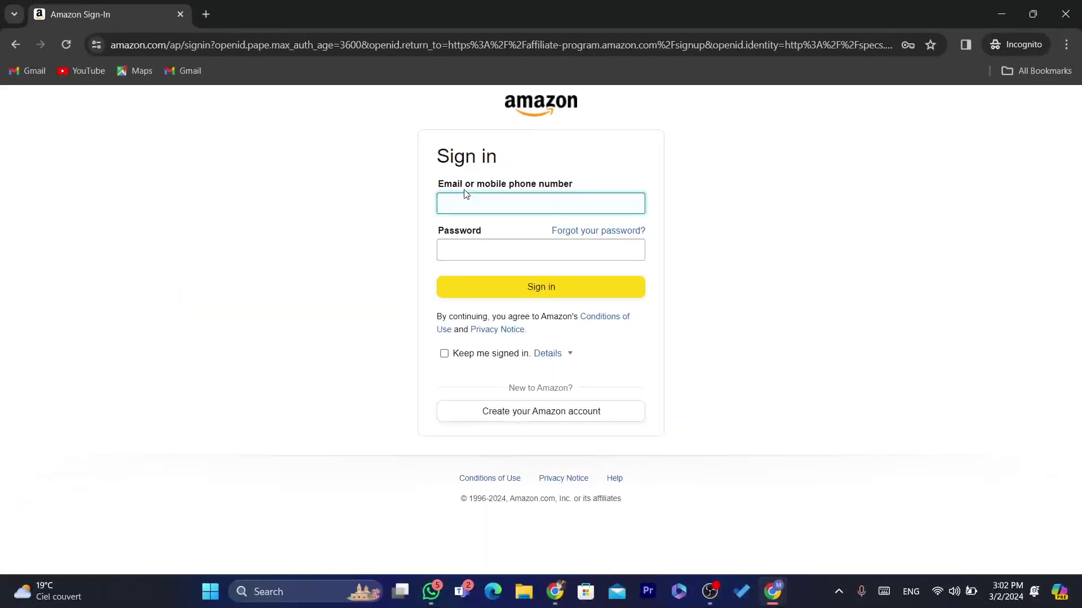
Step: Work through the Amazon sign-in email and password fields, dismissing the saved-password suggestion
{"action": "left_click", "coordinate": [481, 248]}
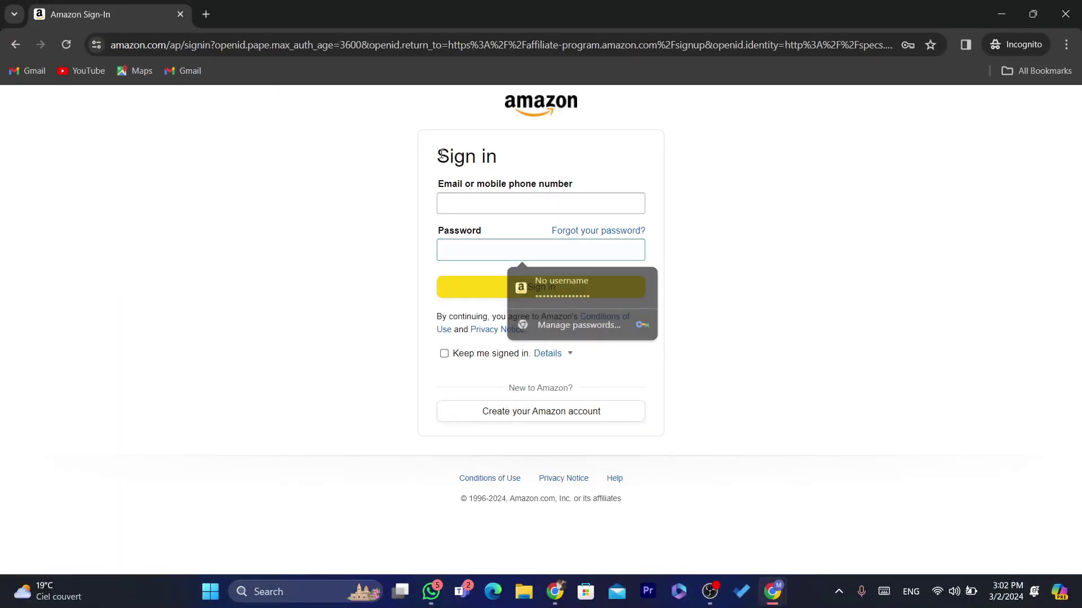
{"action": "left_click_drag", "start_coordinate": [442, 155], "coordinate": [574, 182]}
{"action": "left_click", "coordinate": [573, 182]}
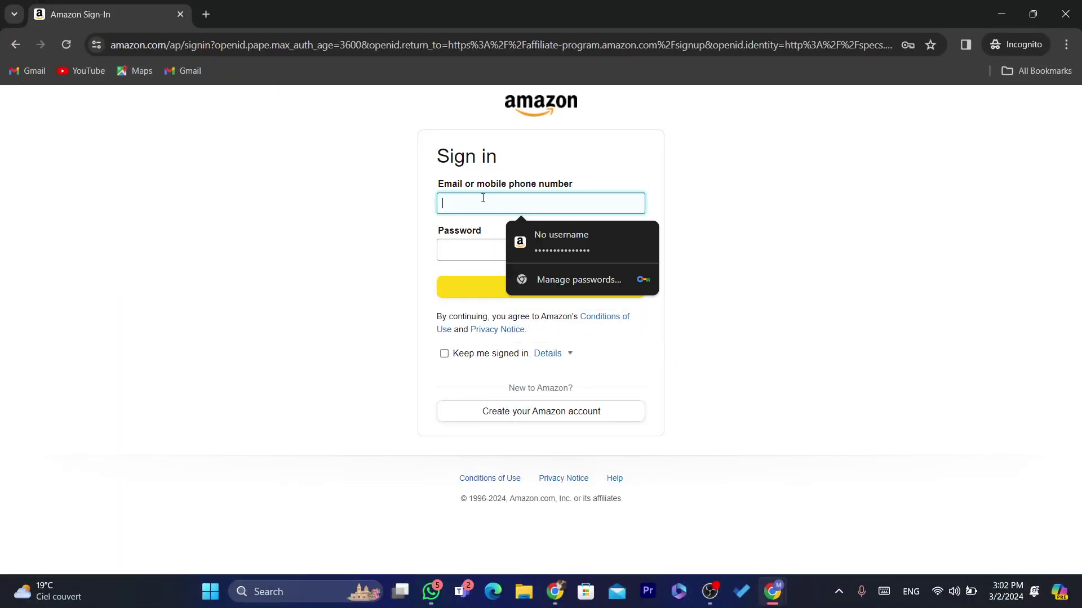
{"action": "left_click", "coordinate": [476, 246]}
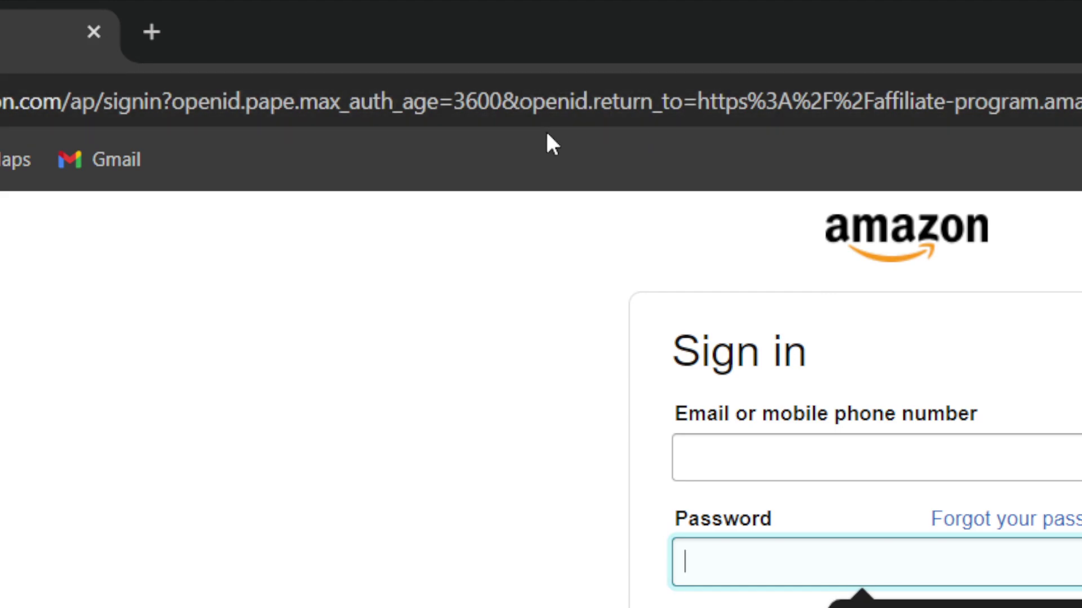
{"action": "left_click", "coordinate": [782, 215]}
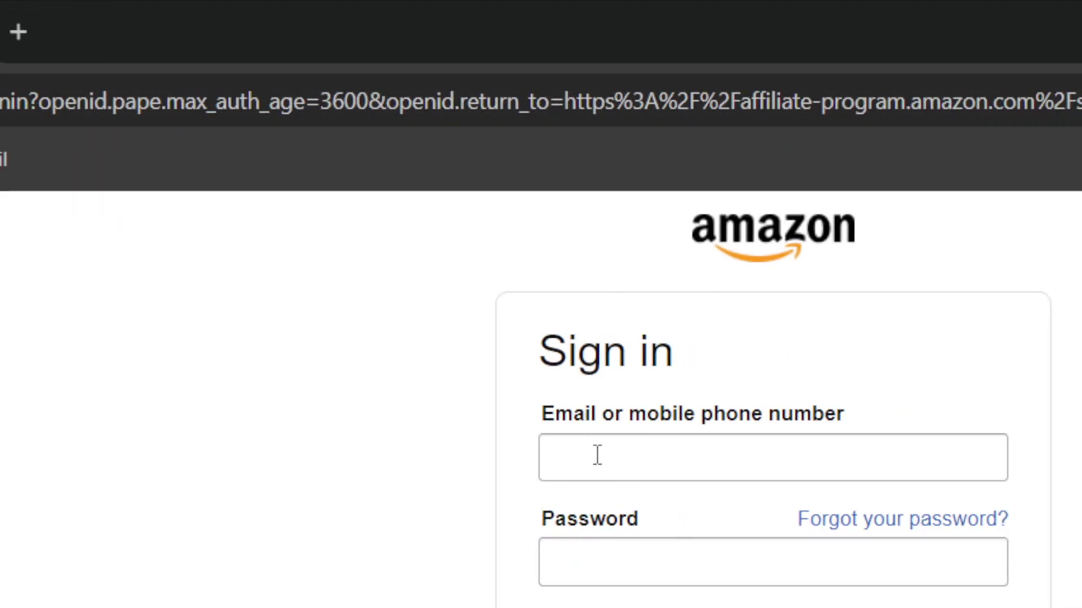
{"action": "left_click_drag", "start_coordinate": [507, 366], "coordinate": [995, 512]}
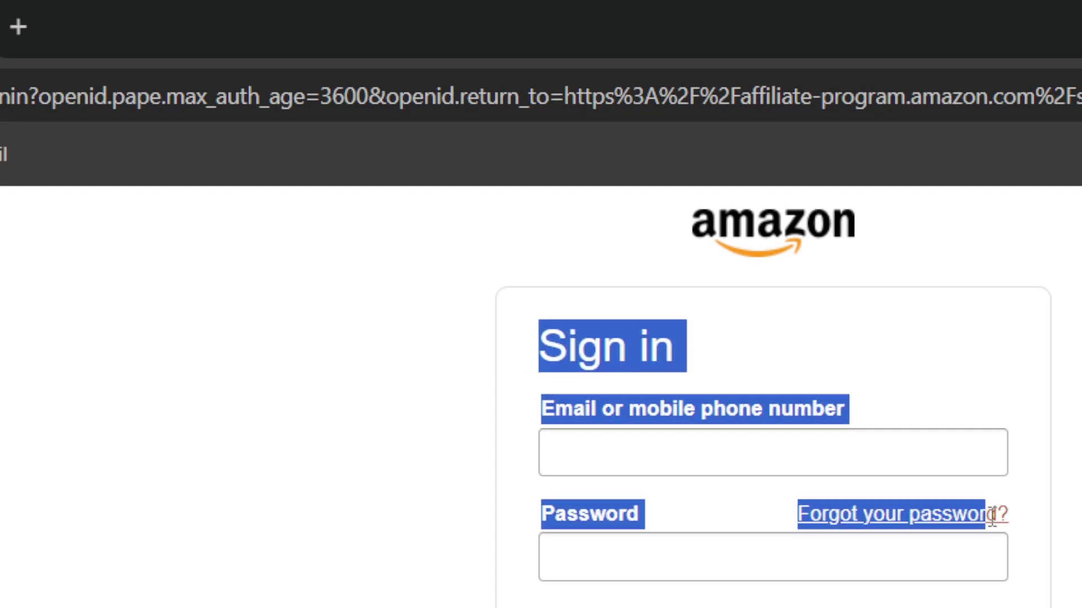
Step: Close the Incognito window and search 'amazon associates' via the omnibox suggestion
{"action": "left_click", "coordinate": [1081, 26]}
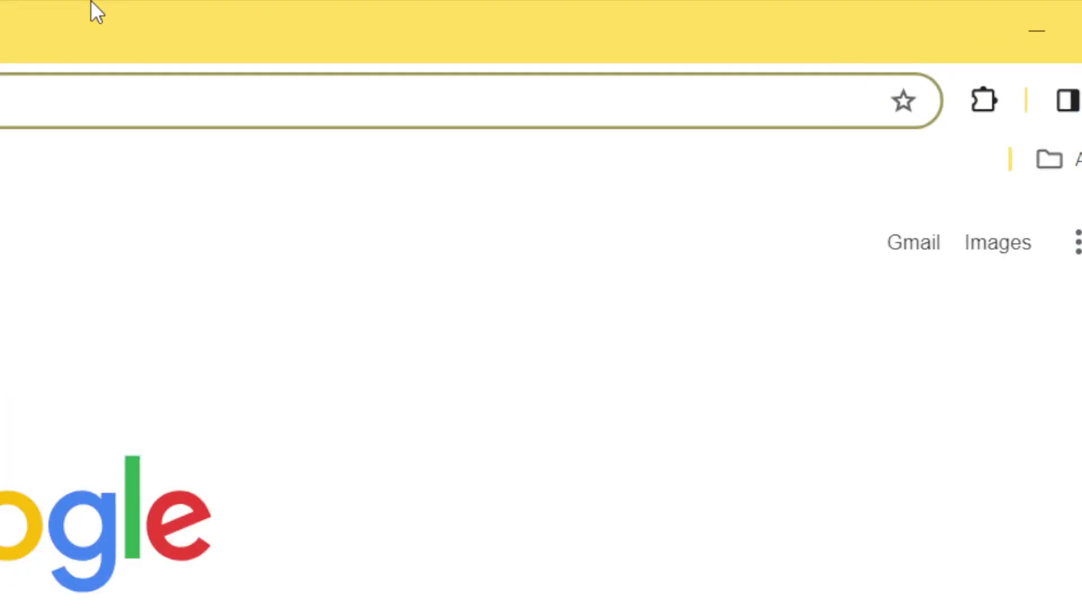
{"action": "type", "text": "AMA"}
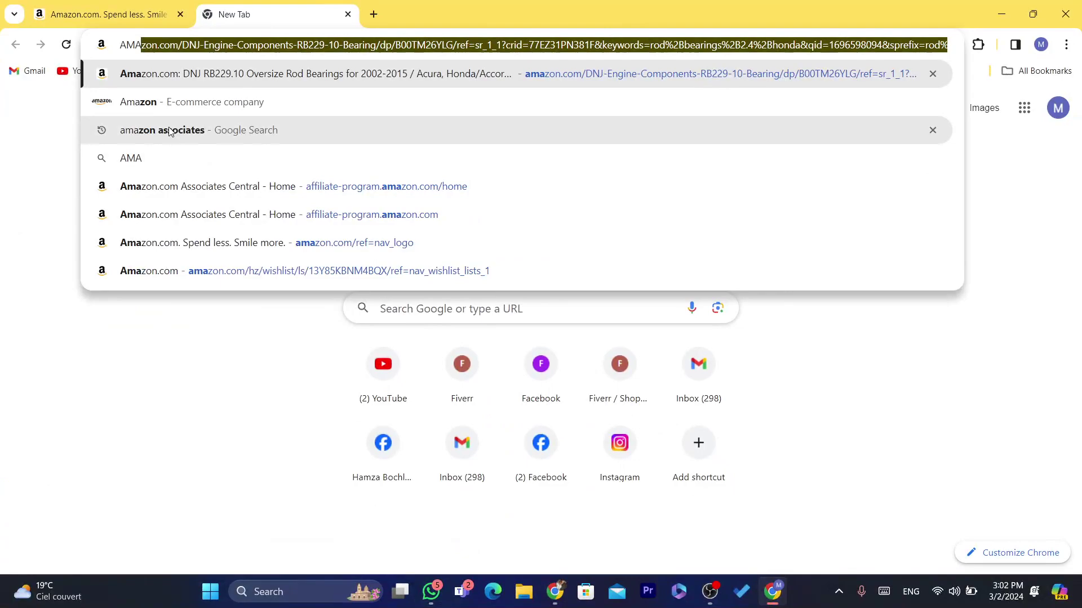
{"action": "left_click", "coordinate": [169, 131]}
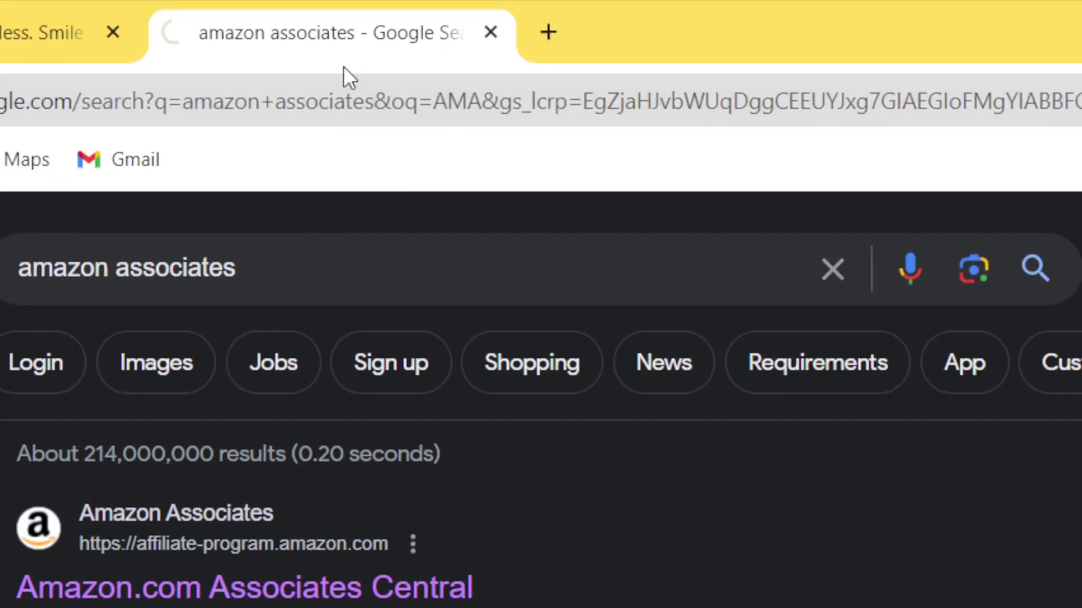
Step: Open Amazon Associates Central home and copy the Store ID shown at the top right
{"action": "left_click", "coordinate": [345, 85]}
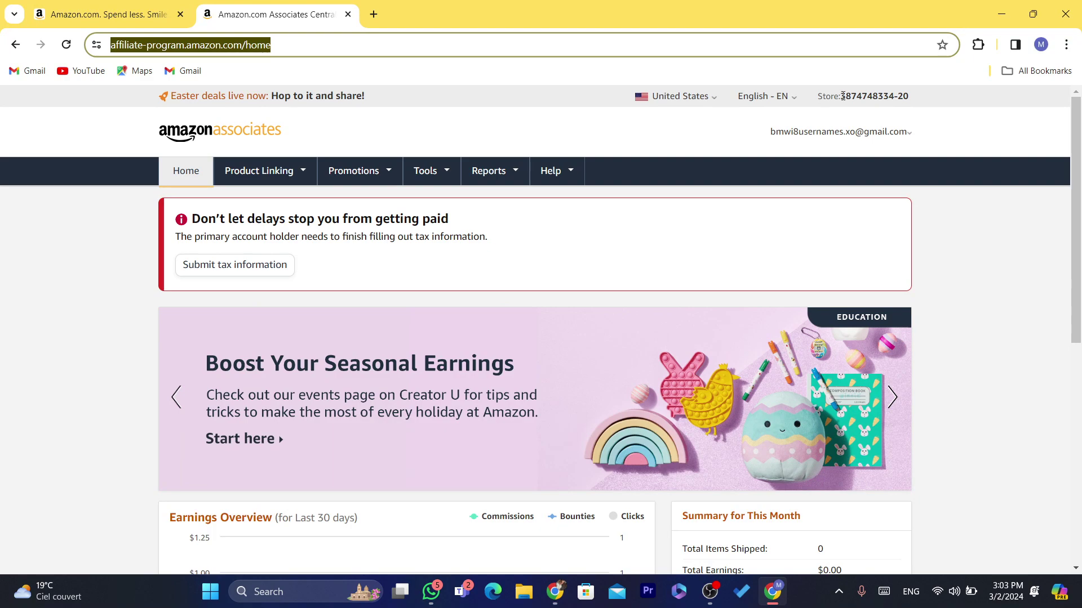
{"action": "left_click_drag", "start_coordinate": [842, 96], "coordinate": [908, 97]}
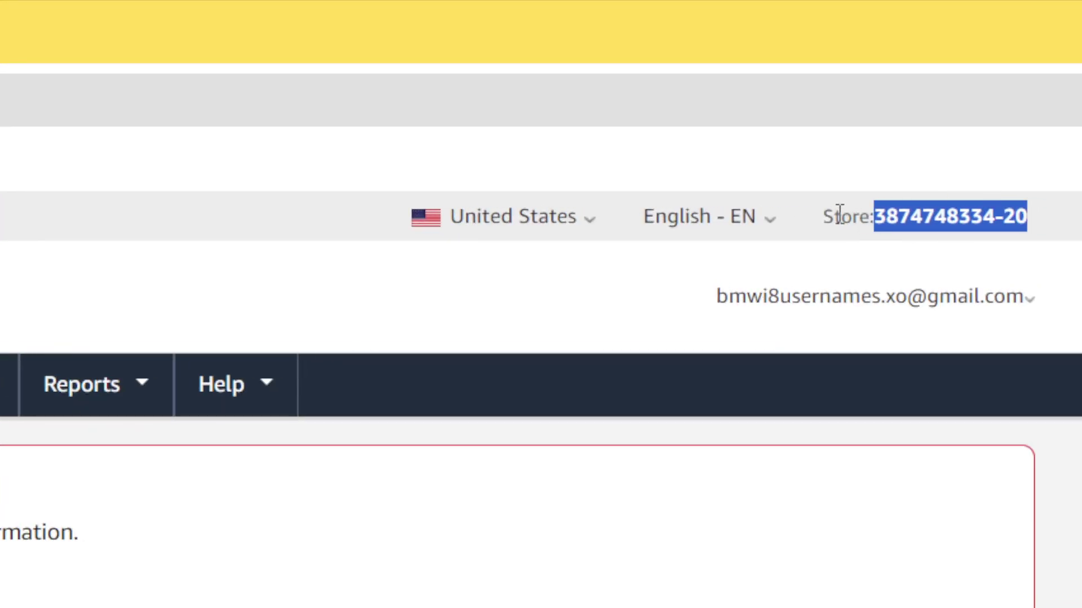
{"action": "right_click", "coordinate": [952, 216]}
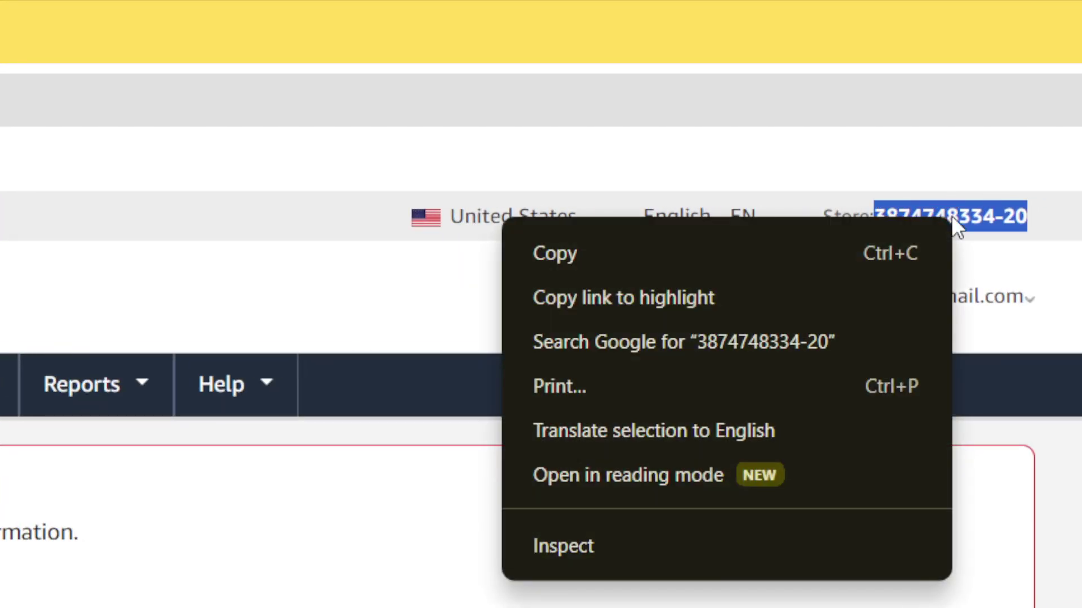
{"action": "left_click", "coordinate": [685, 260]}
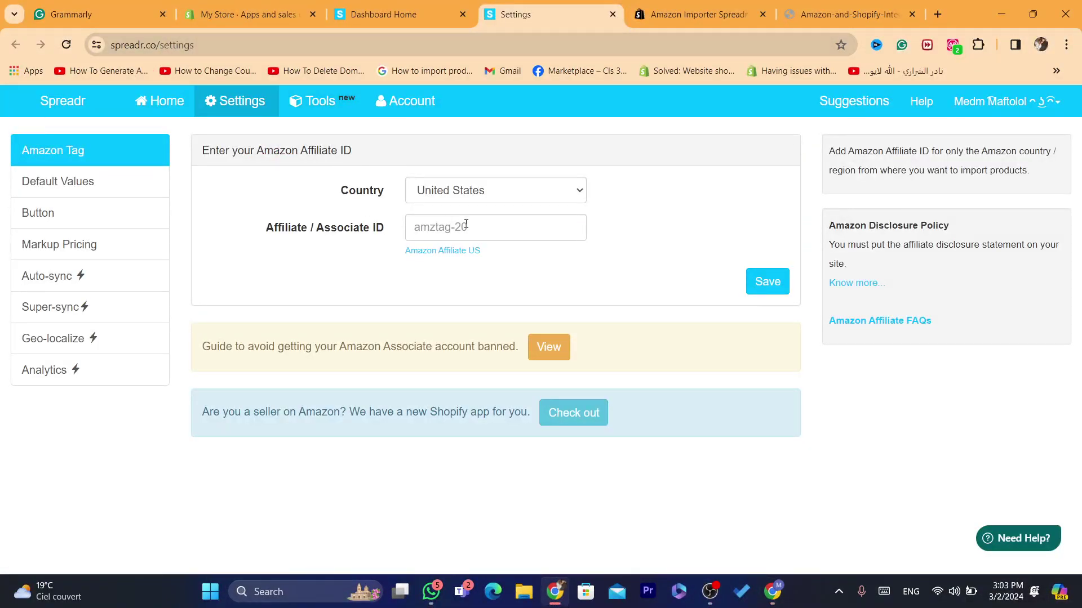
Step: Paste the tracking ID into the United States Affiliate / Associate ID field and save
{"action": "left_click", "coordinate": [415, 226]}
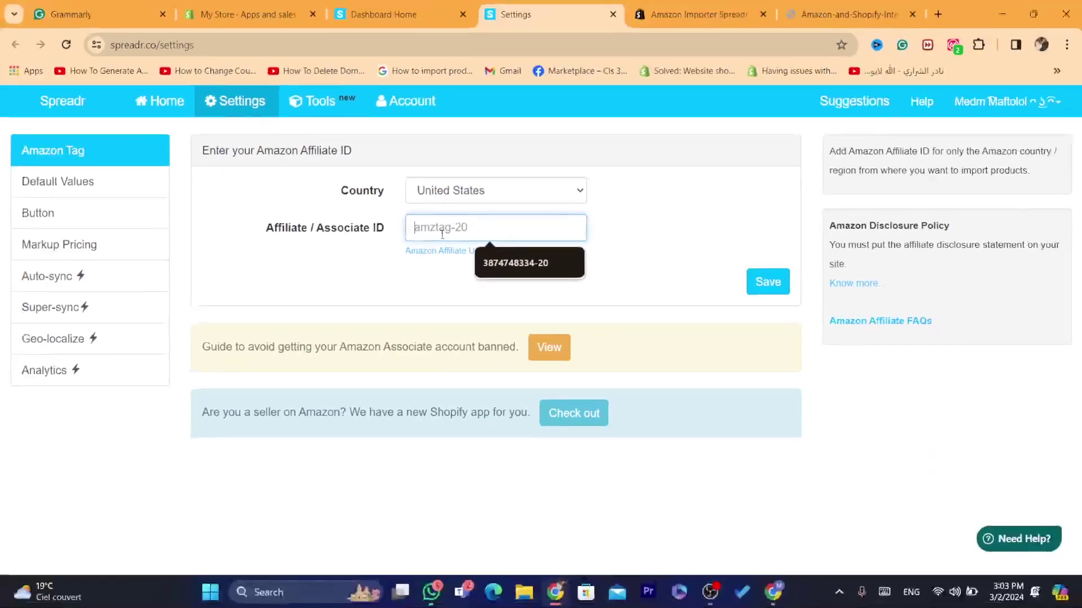
{"action": "right_click", "coordinate": [442, 234]}
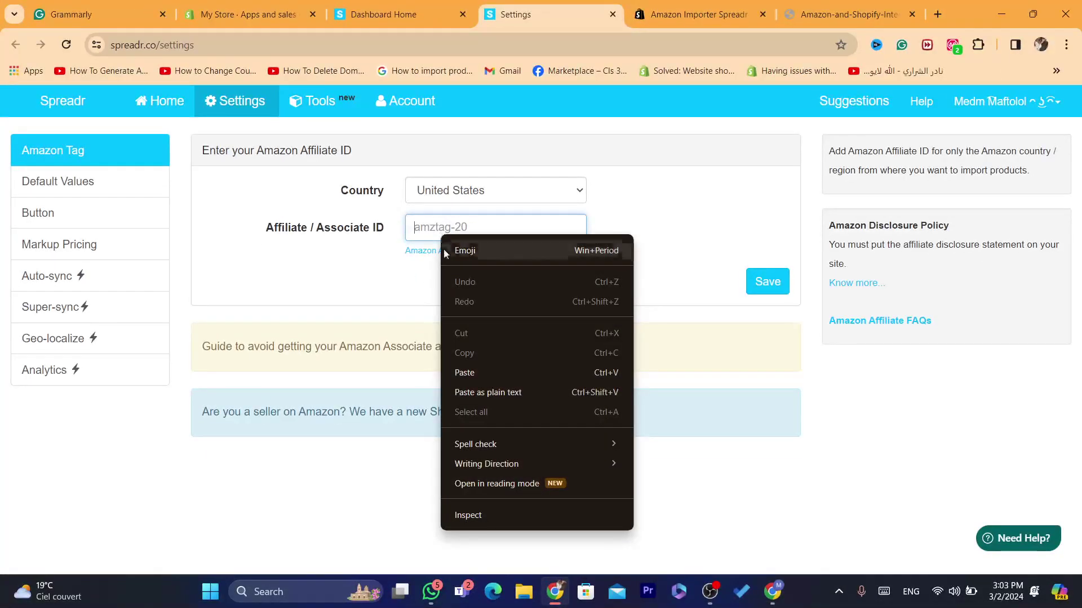
{"action": "left_click", "coordinate": [475, 367]}
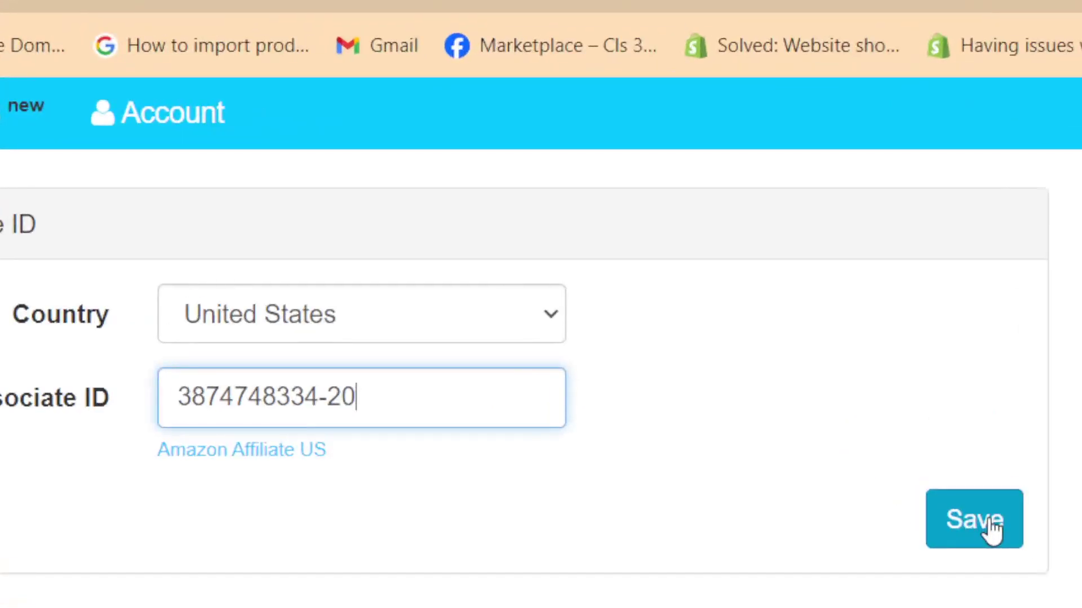
{"action": "left_click", "coordinate": [773, 285]}
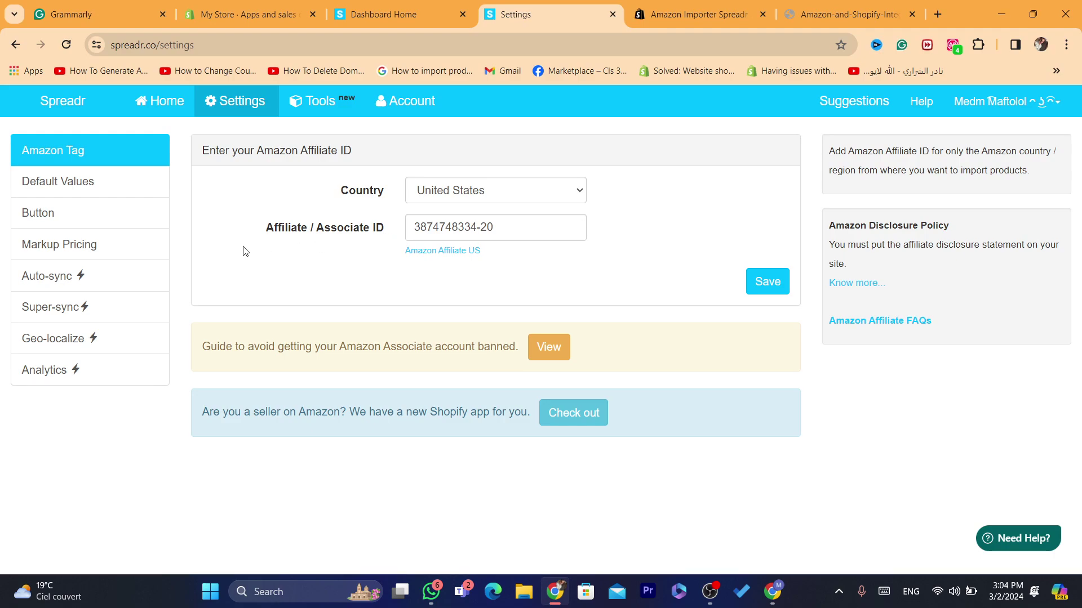
{"action": "left_click_drag", "start_coordinate": [259, 238], "coordinate": [397, 209]}
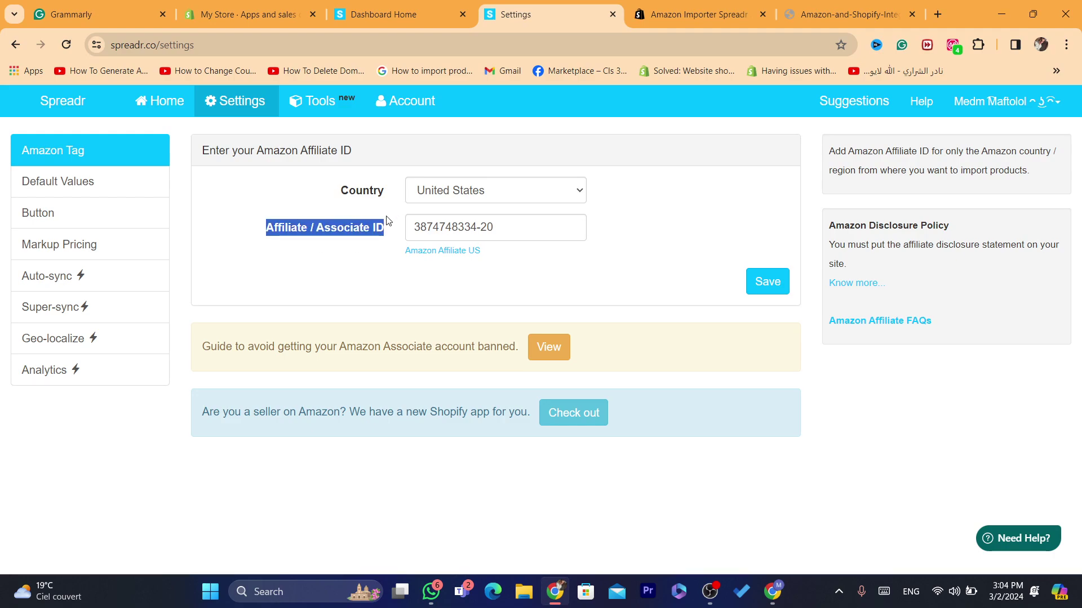
{"action": "left_click", "coordinate": [382, 228]}
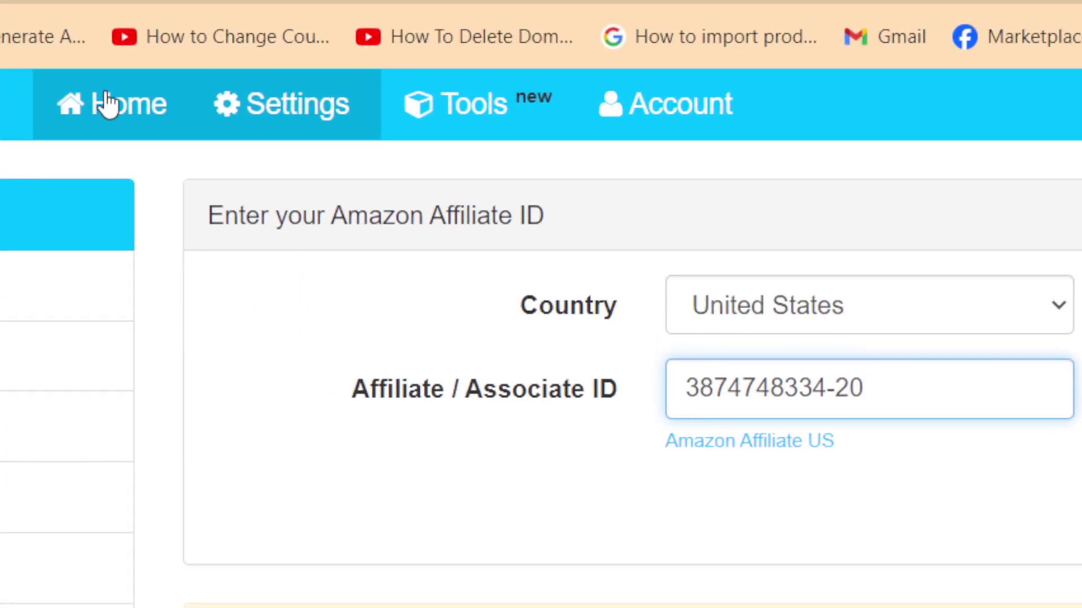
Step: Return to Spreadr Home, then open amazon.com and the Snow MOOver 39" snow brush product
{"action": "left_click", "coordinate": [108, 104]}
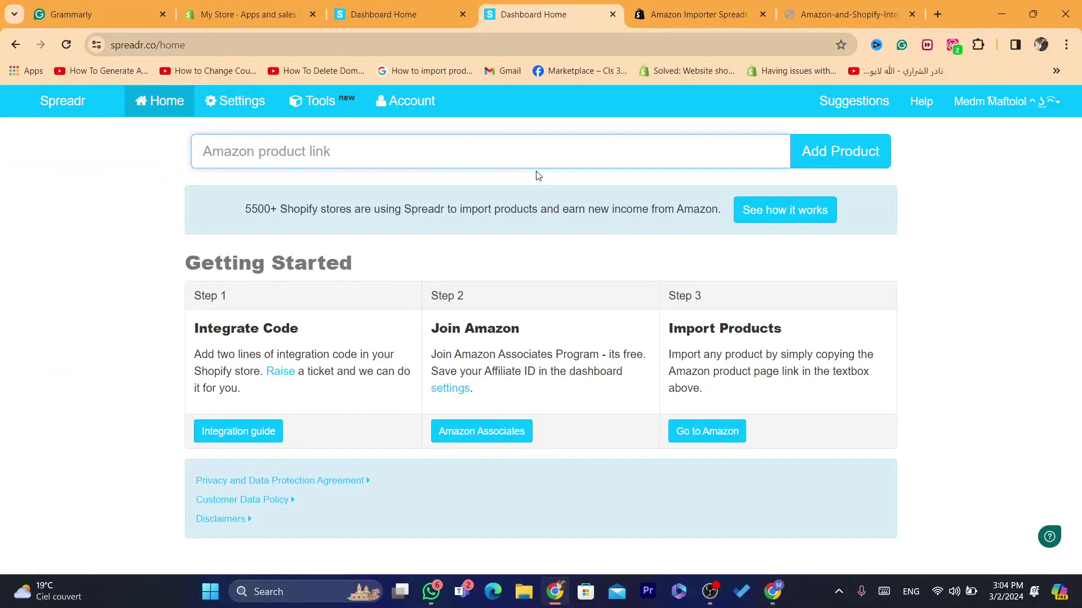
{"action": "key", "text": "alt+Tab"}
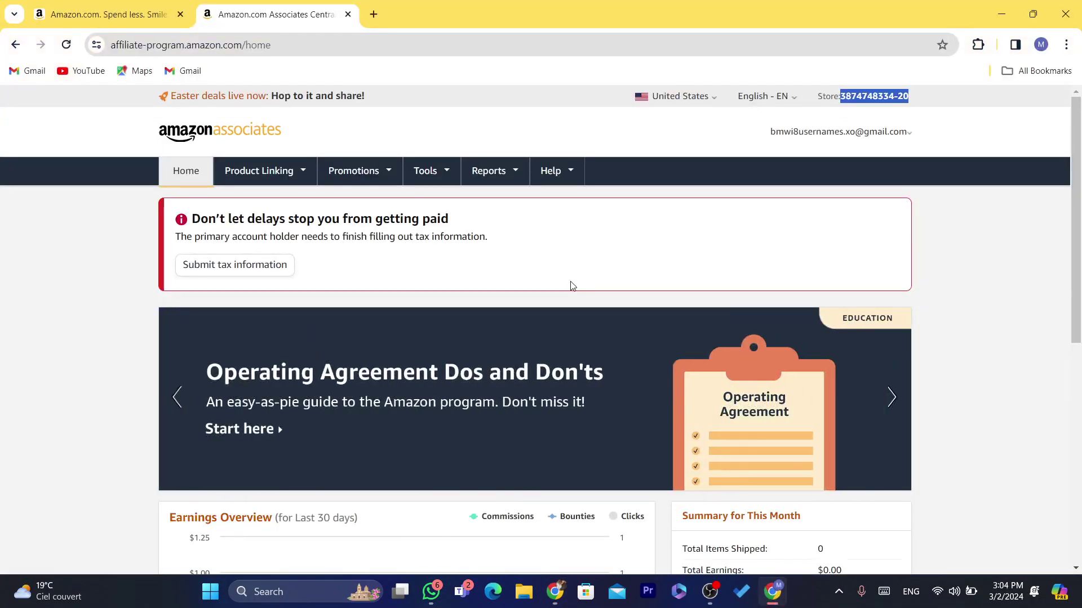
{"action": "left_click", "coordinate": [268, 46]}
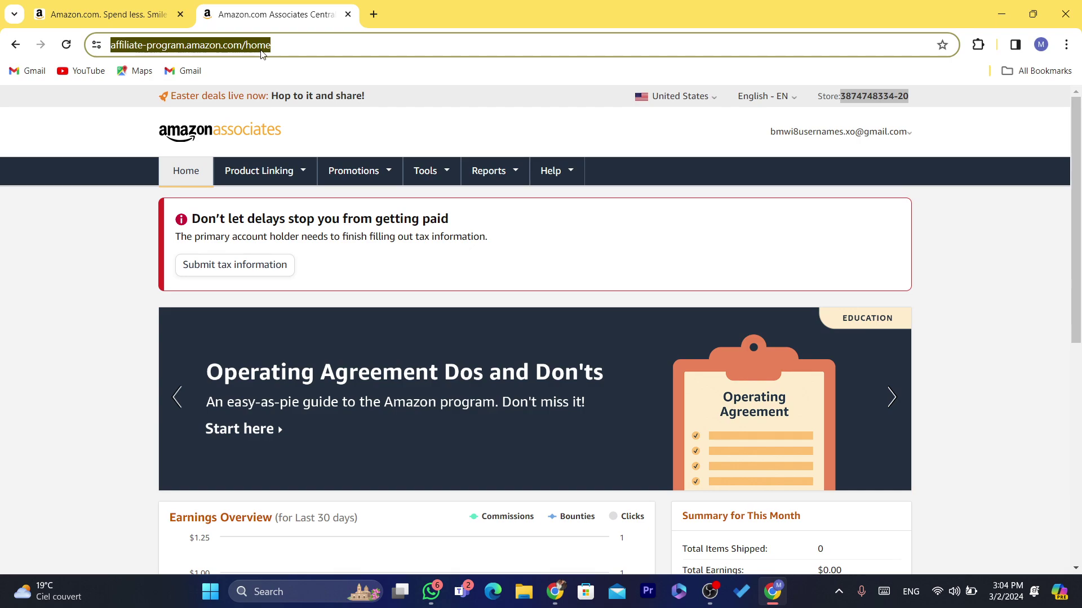
{"action": "type", "text": "ama"}
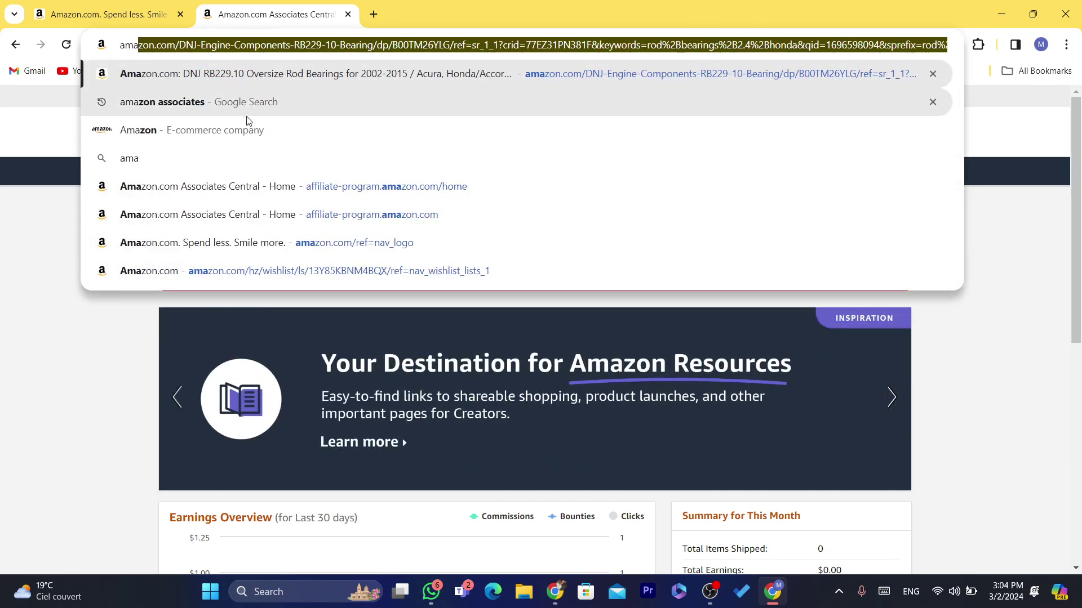
{"action": "left_click", "coordinate": [216, 128]}
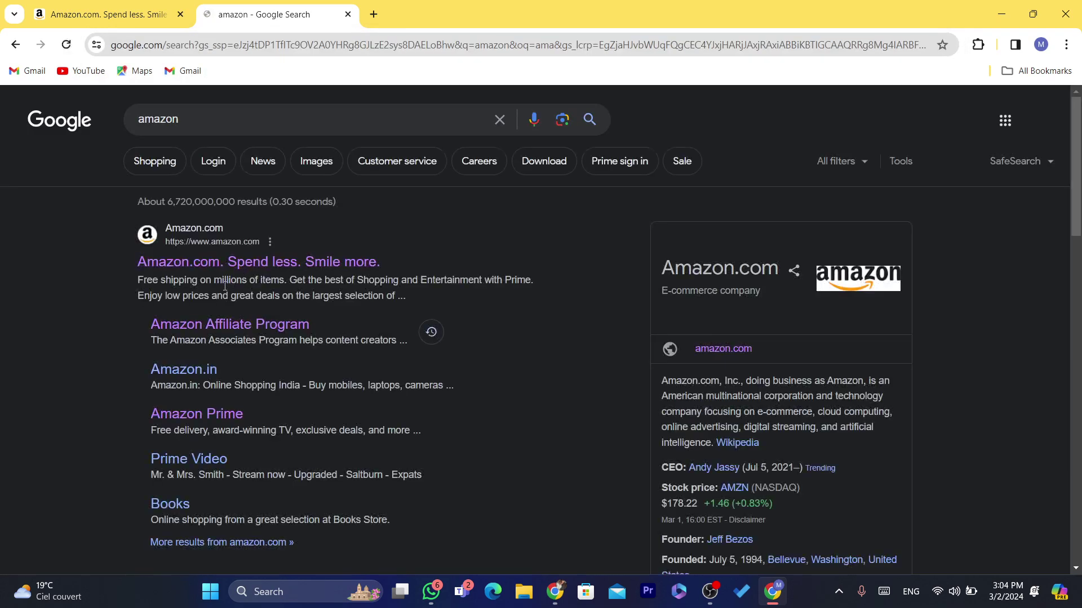
{"action": "left_click", "coordinate": [206, 260]}
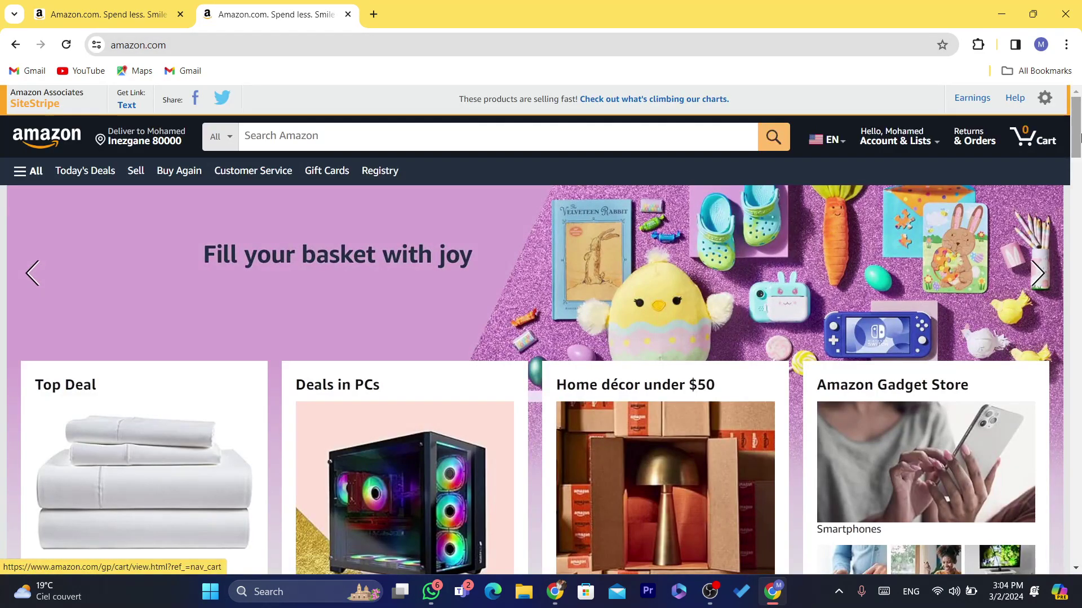
{"action": "left_click_drag", "start_coordinate": [1076, 121], "coordinate": [1078, 448]}
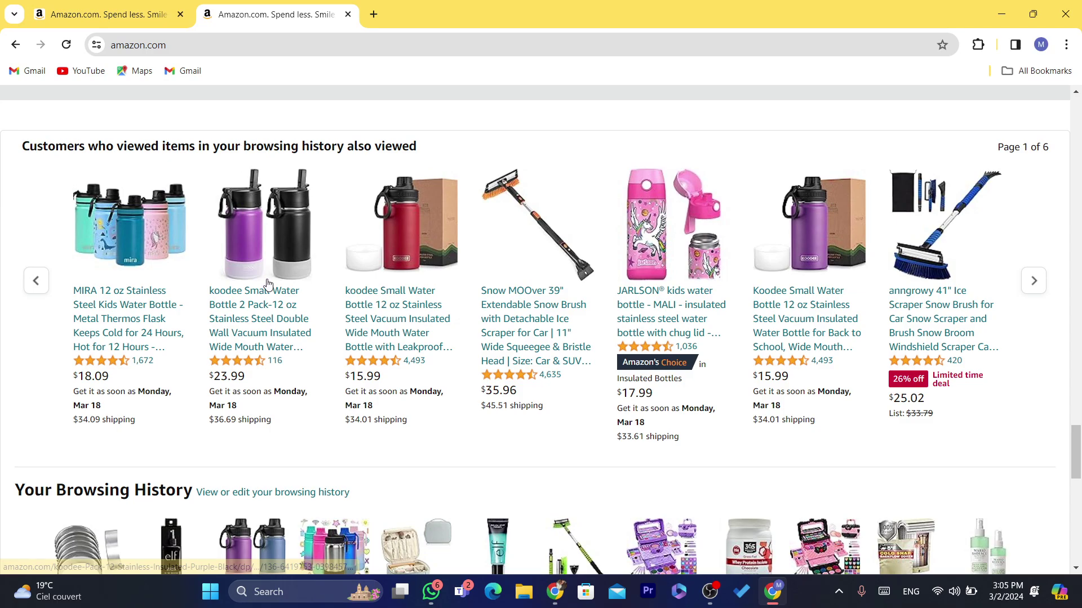
{"action": "left_click", "coordinate": [535, 322]}
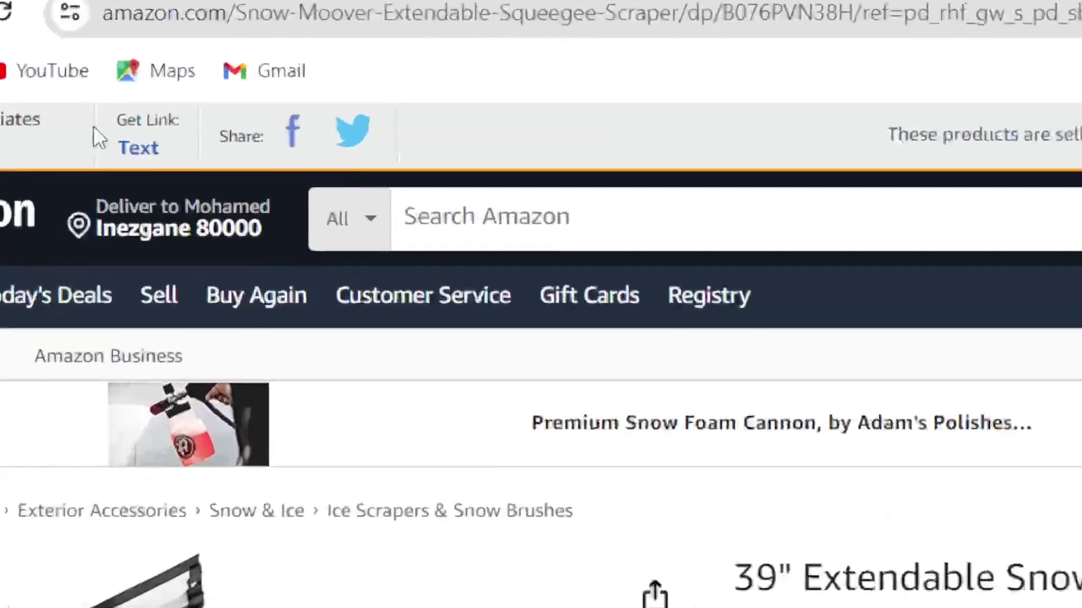
Step: Copy the Snow MOOver snow brush product page URL from the address bar
{"action": "left_click_drag", "start_coordinate": [106, 95], "coordinate": [144, 98]}
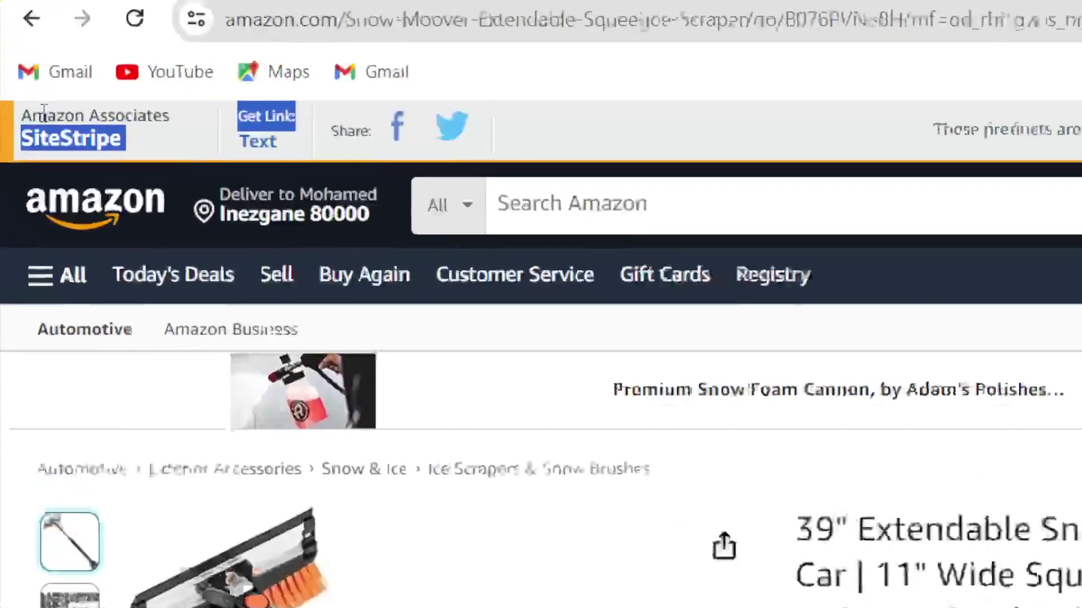
{"action": "left_click", "coordinate": [111, 111]}
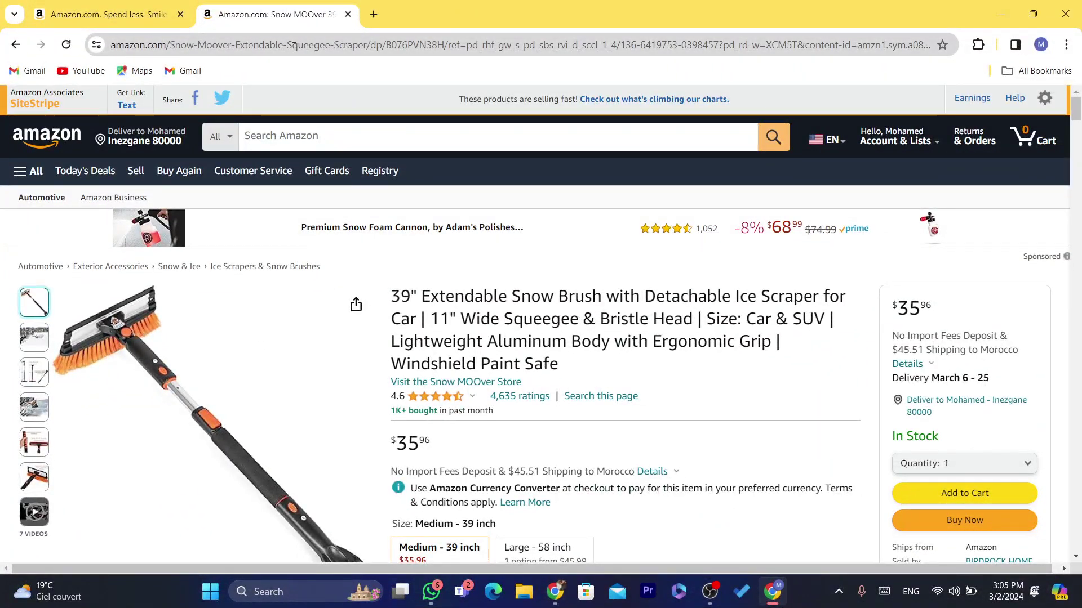
{"action": "left_click", "coordinate": [292, 46]}
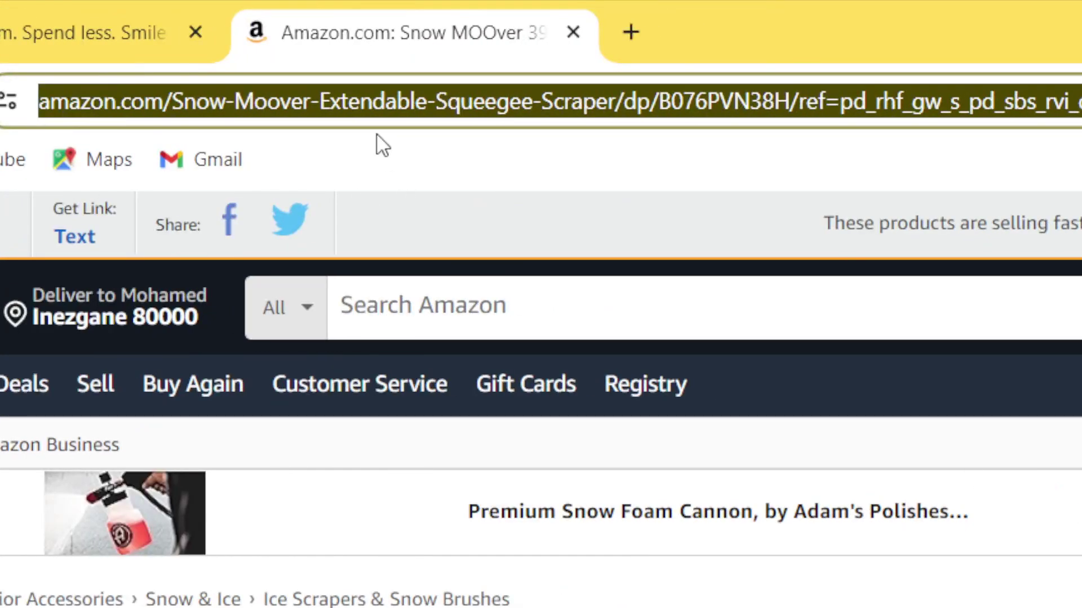
{"action": "left_click_drag", "start_coordinate": [340, 103], "coordinate": [342, 103]}
{"action": "double_click", "coordinate": [343, 103]}
{"action": "left_click", "coordinate": [342, 104], "text": "shift"}
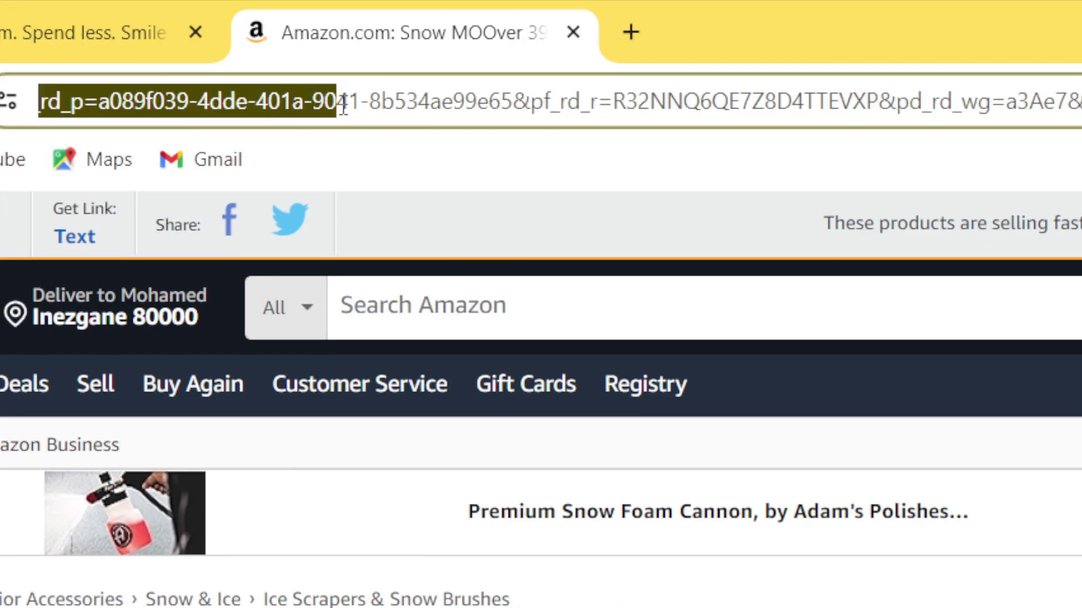
{"action": "double_click", "coordinate": [342, 104]}
{"action": "left_click", "coordinate": [341, 103]}
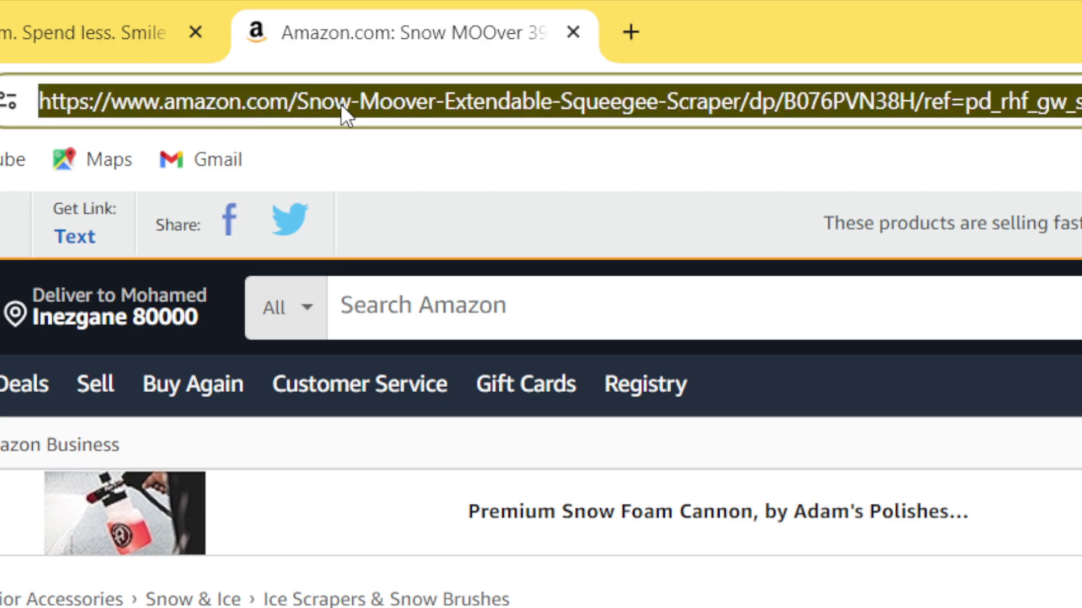
{"action": "right_click", "coordinate": [340, 103]}
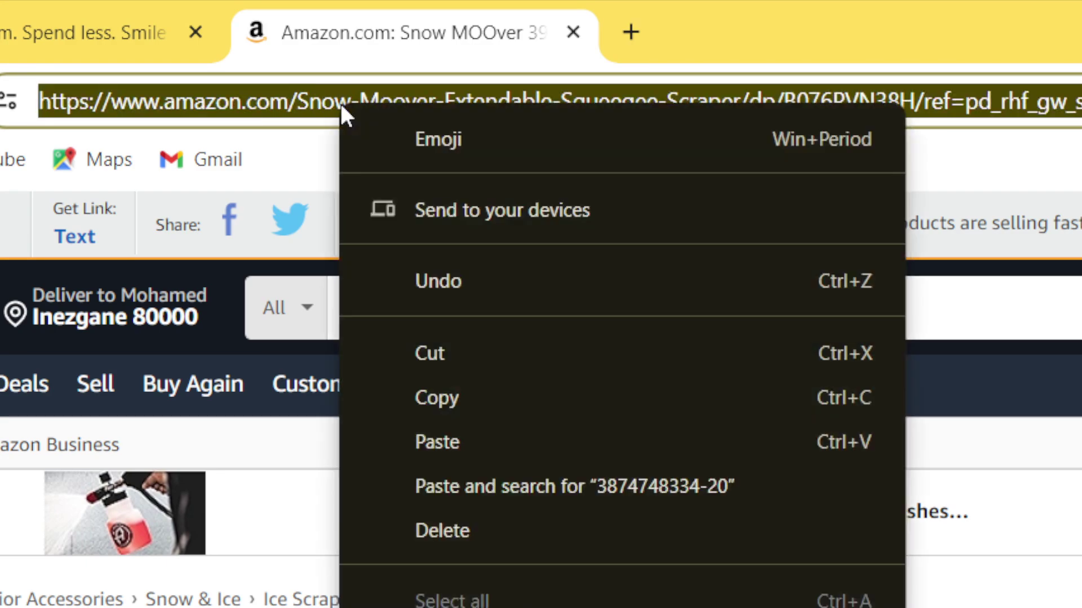
{"action": "left_click", "coordinate": [428, 397]}
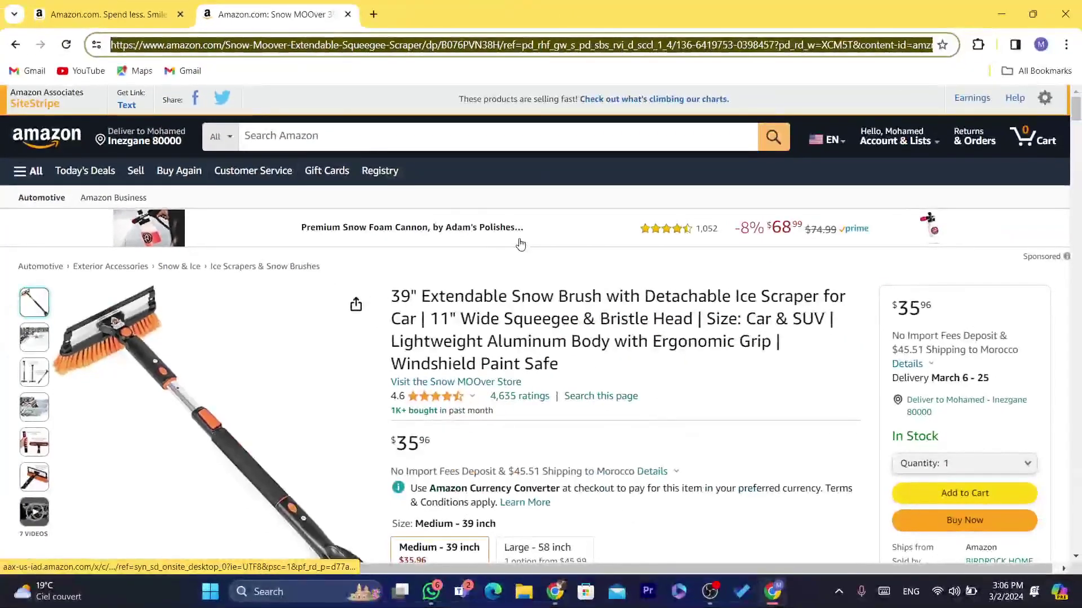
Step: Paste the Snow MOOver Amazon link into Spreadr's product link box and add it
{"action": "left_click", "coordinate": [555, 591]}
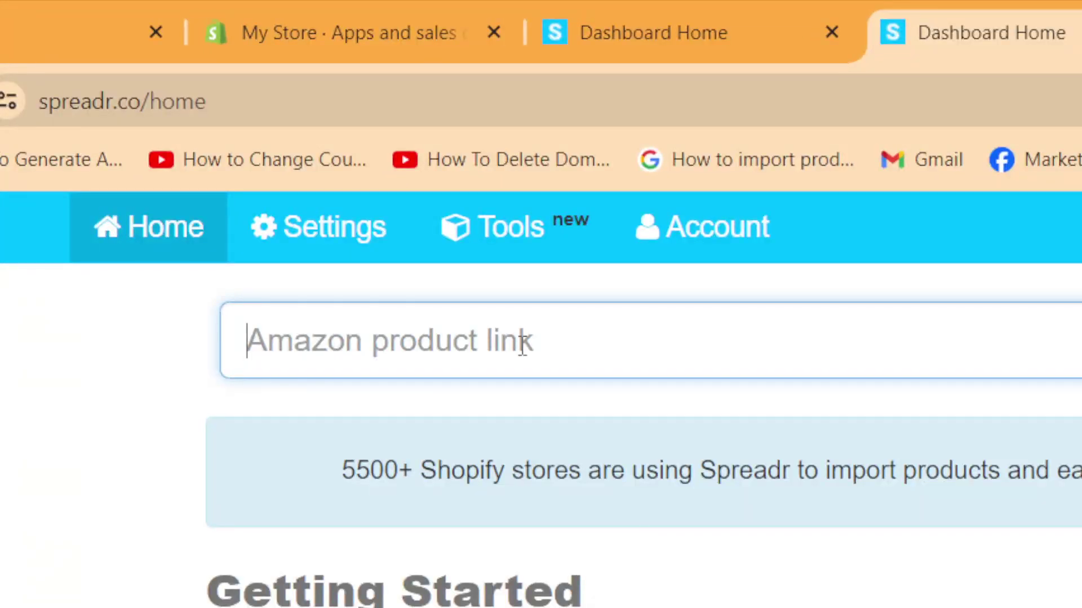
{"action": "key", "text": "ctrl+v"}
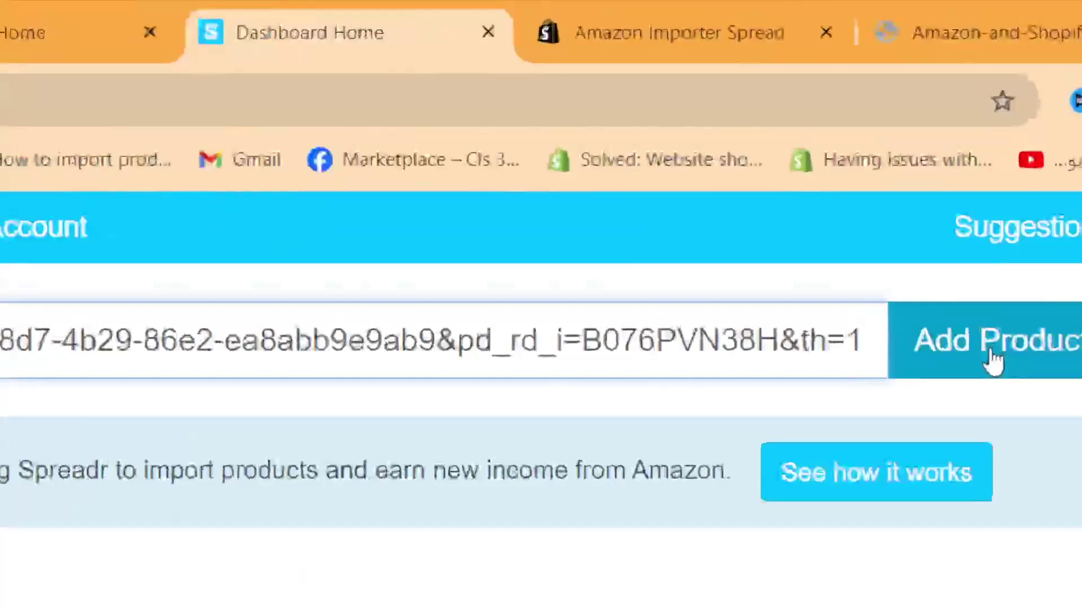
{"action": "left_click", "coordinate": [1009, 342]}
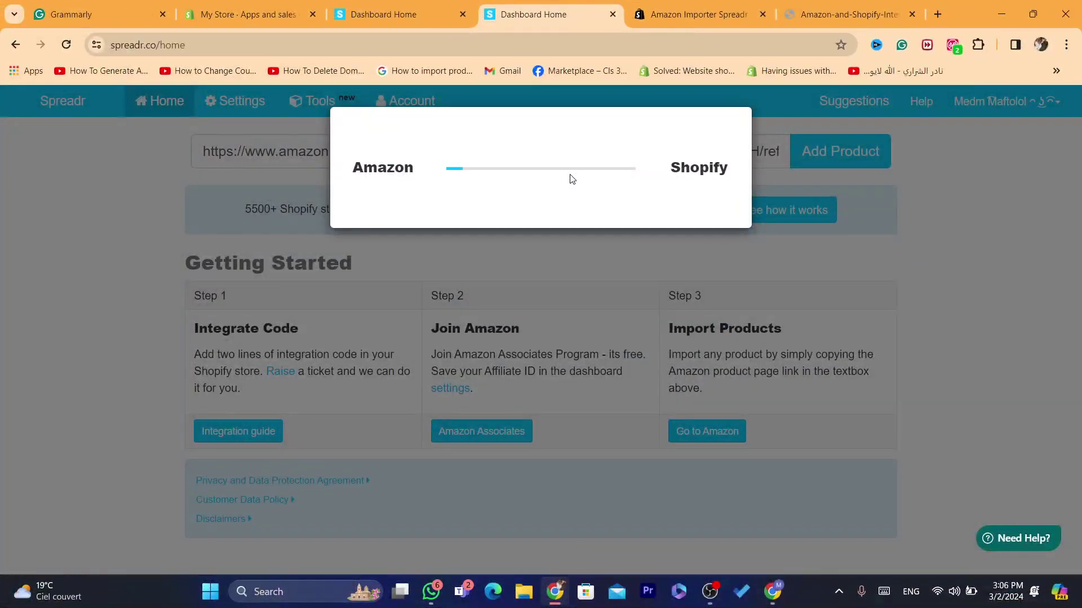
Step: Watch the Amazon-to-Shopify progress box until 'Product added successfully' appears
{"action": "left_click_drag", "start_coordinate": [349, 171], "coordinate": [487, 160]}
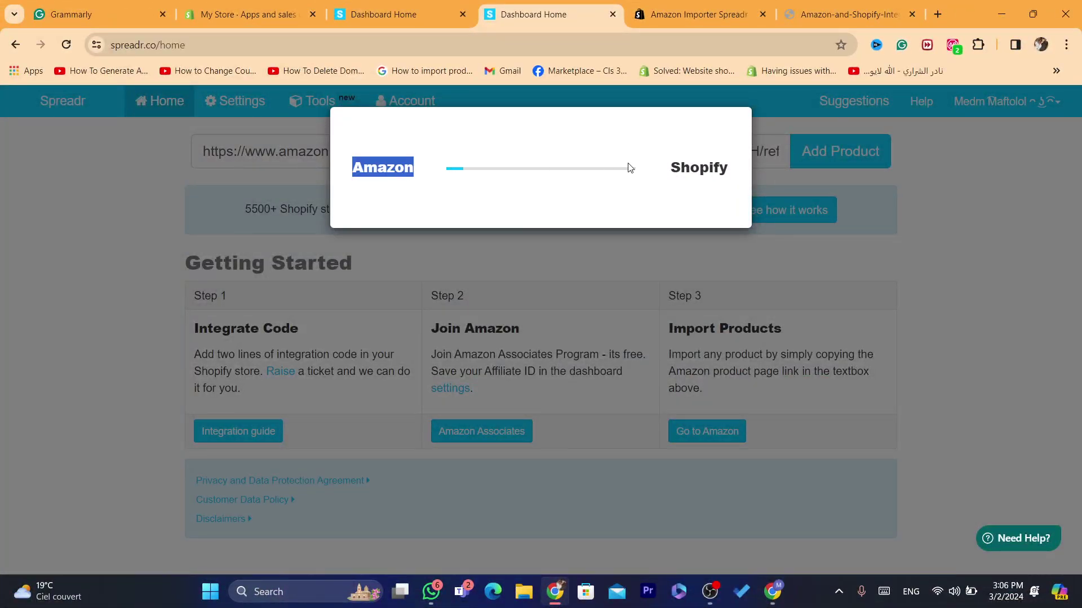
{"action": "left_click_drag", "start_coordinate": [669, 167], "coordinate": [726, 164]}
{"action": "left_click", "coordinate": [727, 163]}
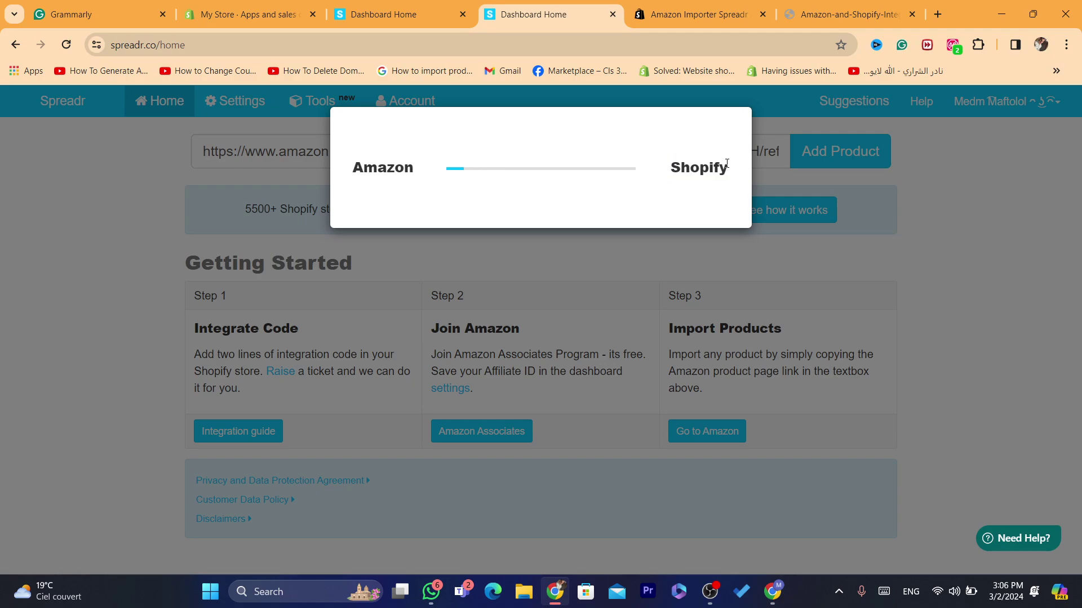
{"action": "left_click_drag", "start_coordinate": [352, 172], "coordinate": [427, 174]}
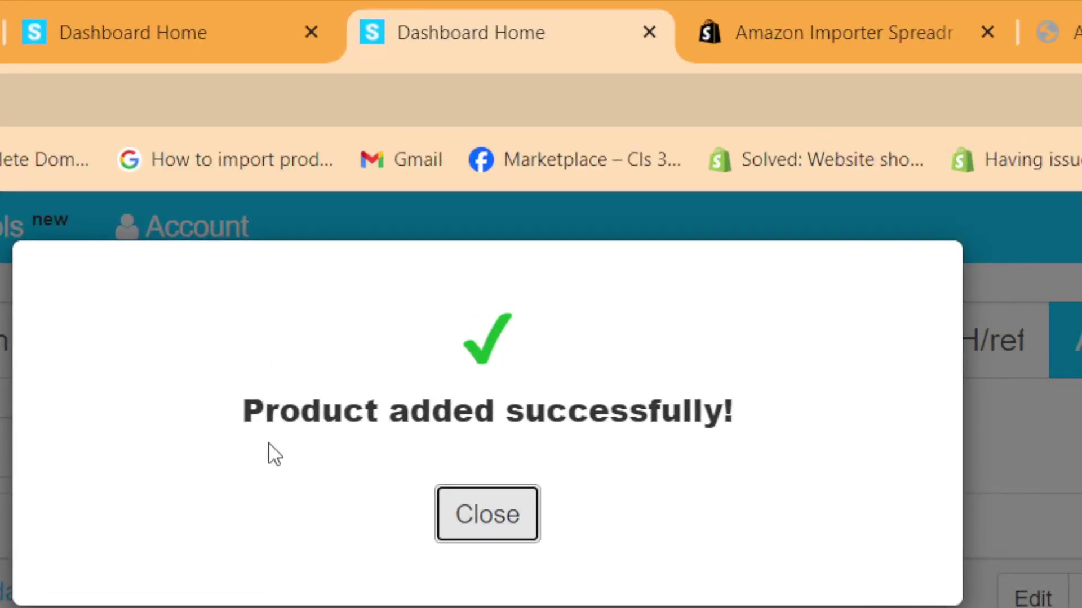
{"action": "left_click_drag", "start_coordinate": [439, 174], "coordinate": [642, 183]}
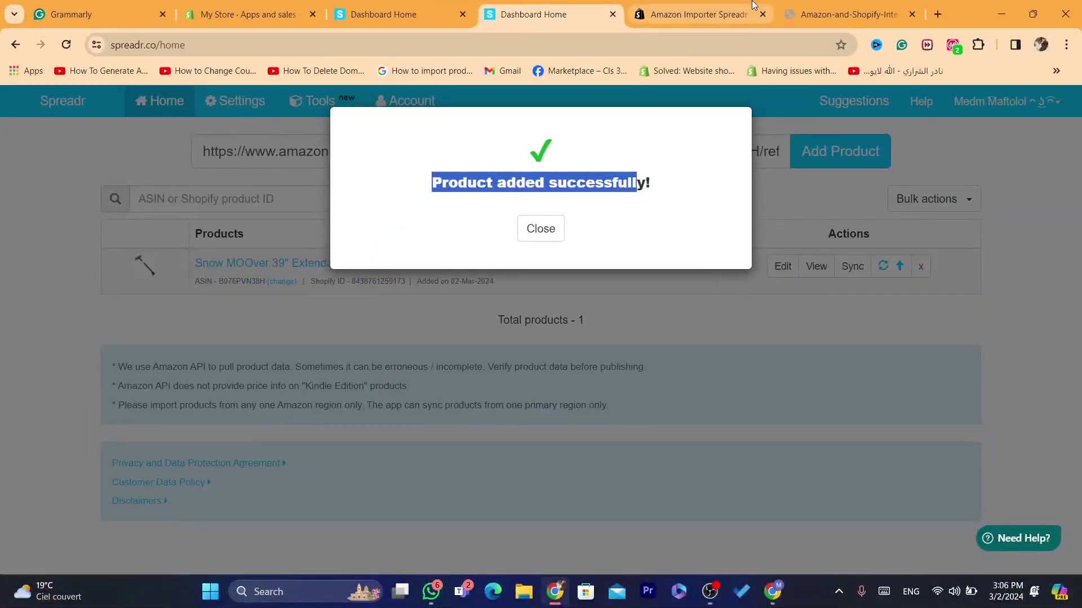
{"action": "left_click", "coordinate": [834, 33]}
{"action": "left_click", "coordinate": [840, 5]}
Step: Go to the shopify.com website from the address bar
{"action": "left_click", "coordinate": [649, 44]}
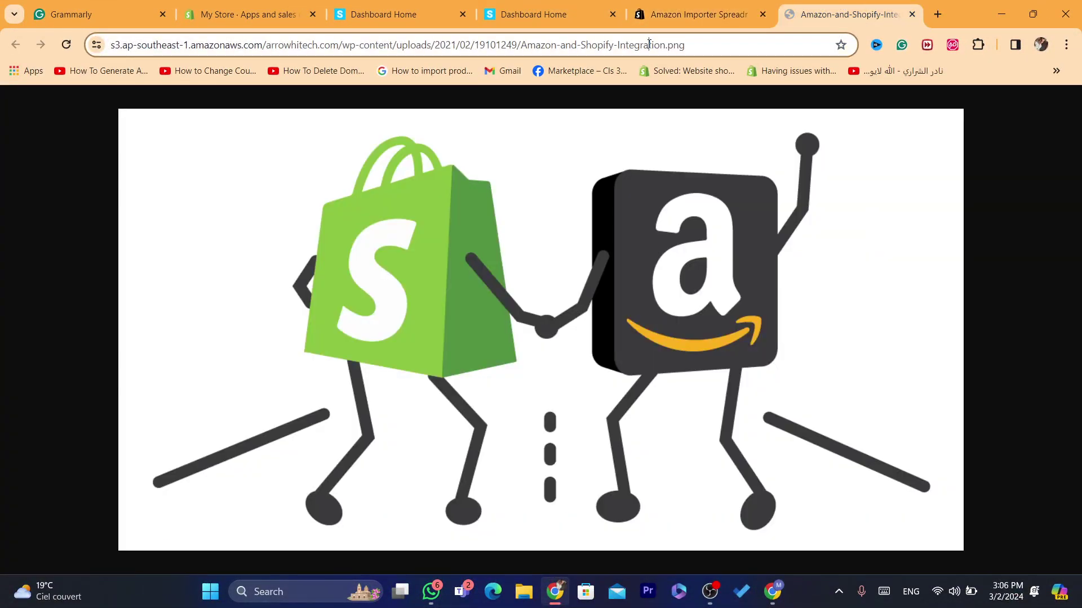
{"action": "type", "text": "a"}
{"action": "key", "text": "BackSpace"}
{"action": "key", "text": "BackSpace"}
{"action": "type", "text": "sh"}
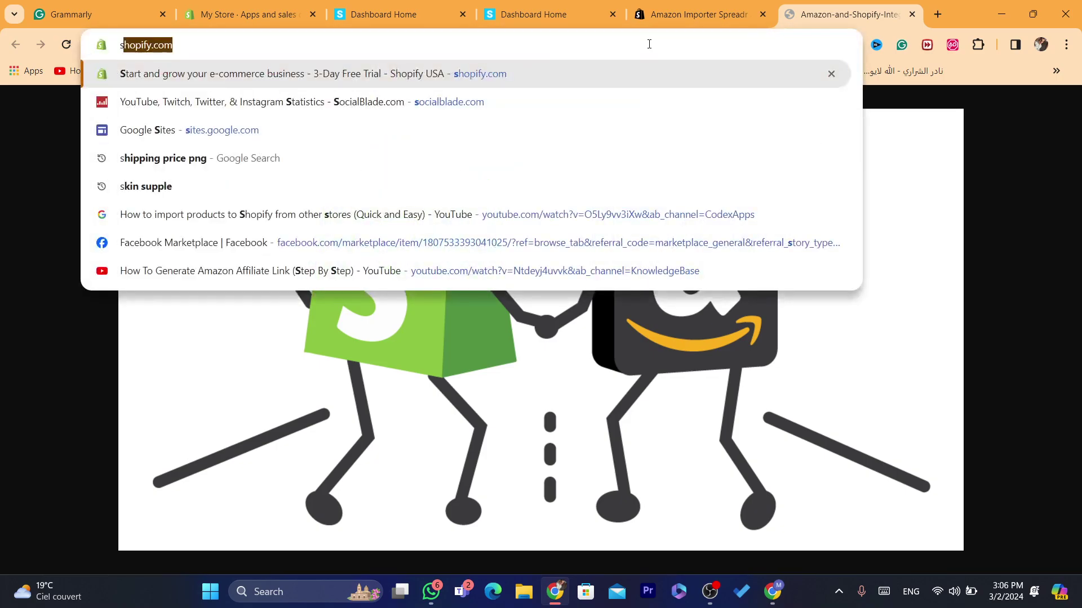
{"action": "left_click", "coordinate": [502, 73]}
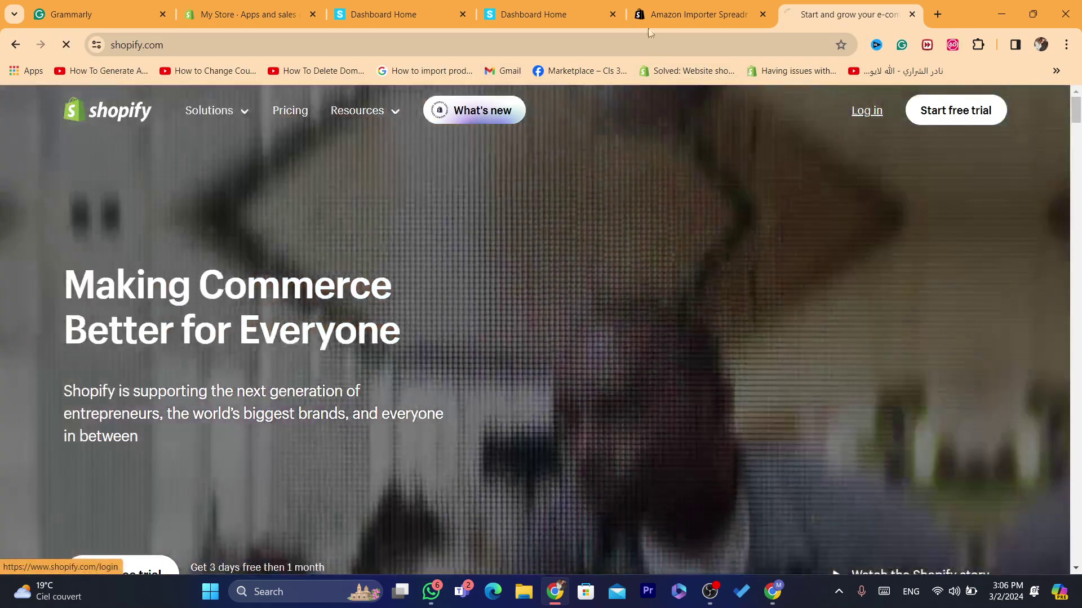
Step: Log in to the example store and preview the snow brush from Products
{"action": "left_click", "coordinate": [866, 111]}
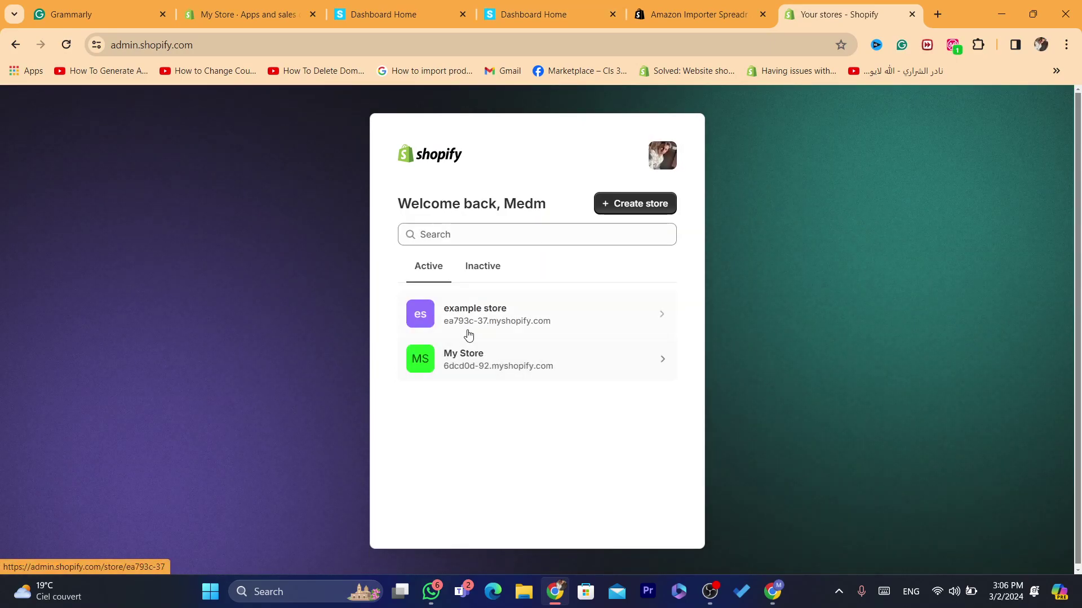
{"action": "left_click", "coordinate": [449, 310]}
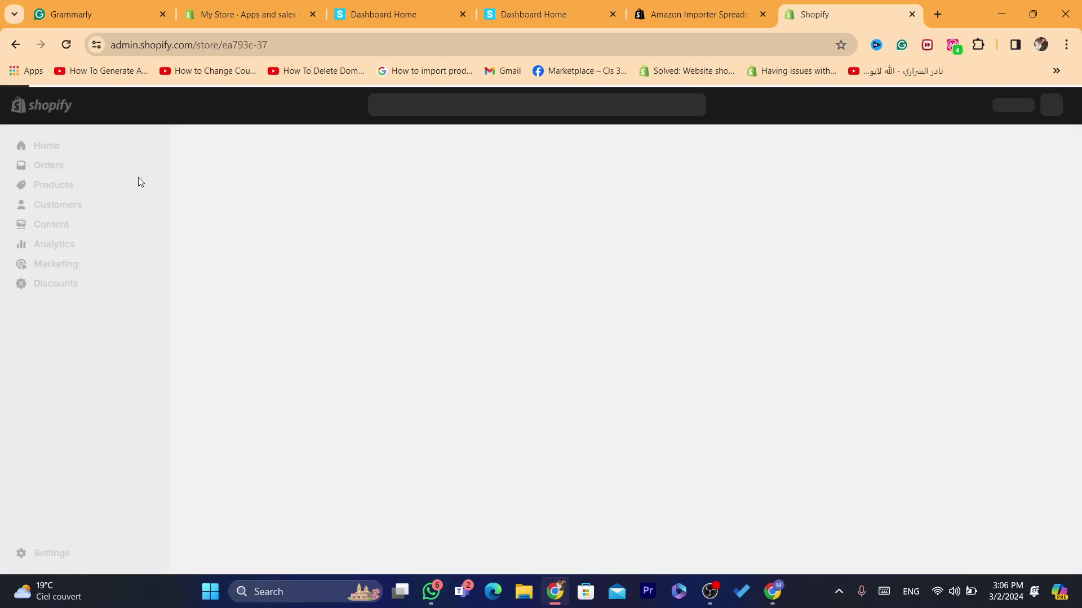
{"action": "left_click", "coordinate": [56, 195]}
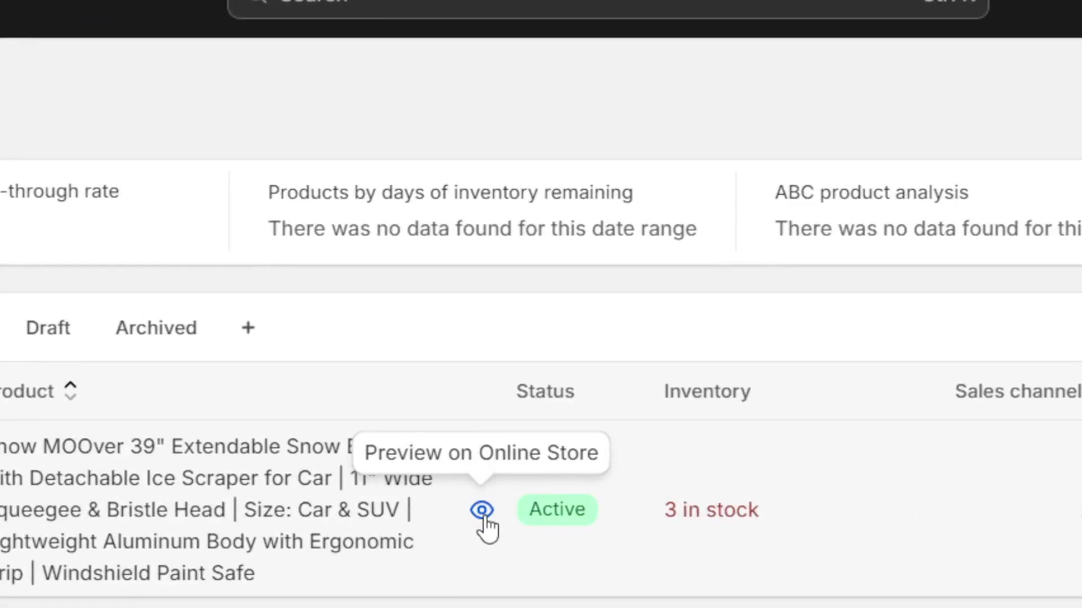
{"action": "left_click", "coordinate": [482, 511]}
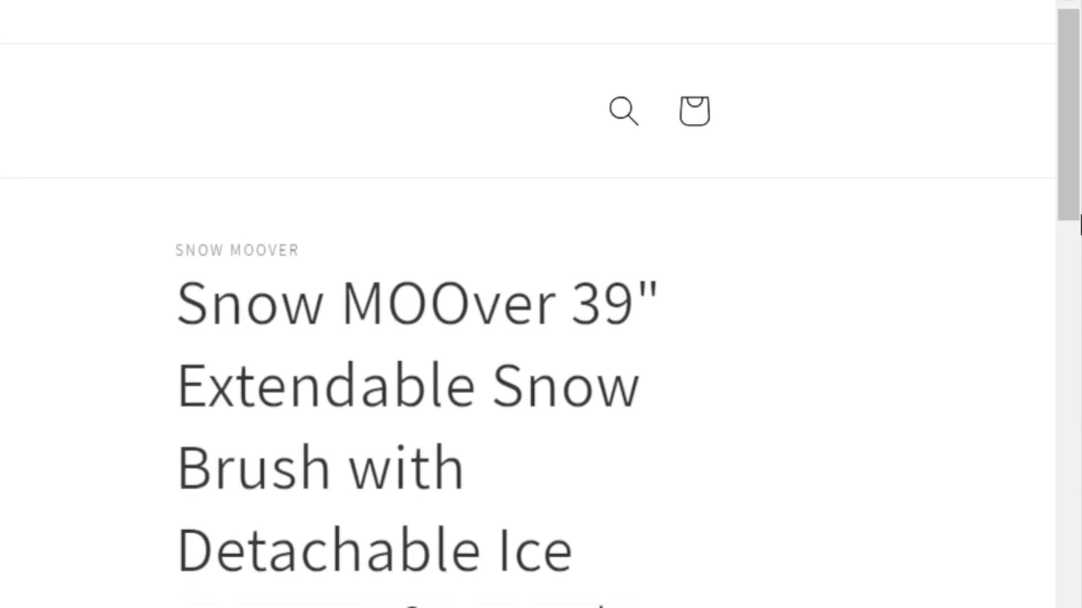
{"action": "scroll", "coordinate": [1080, 307], "scroll_direction": "down", "scroll_amount": 10}
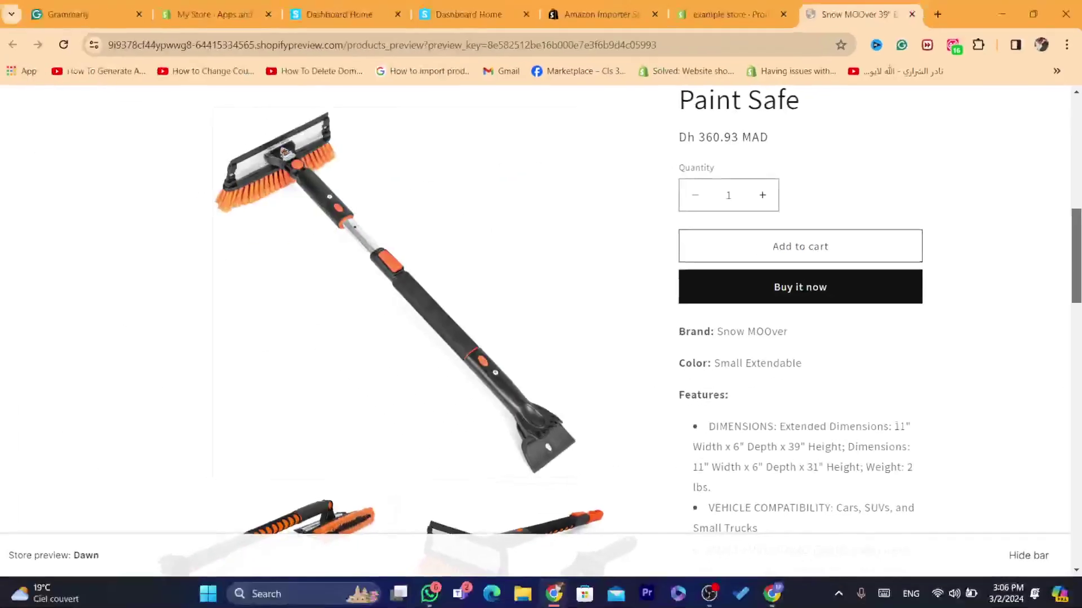
{"action": "scroll", "coordinate": [533, 237], "scroll_direction": "up", "scroll_amount": 5}
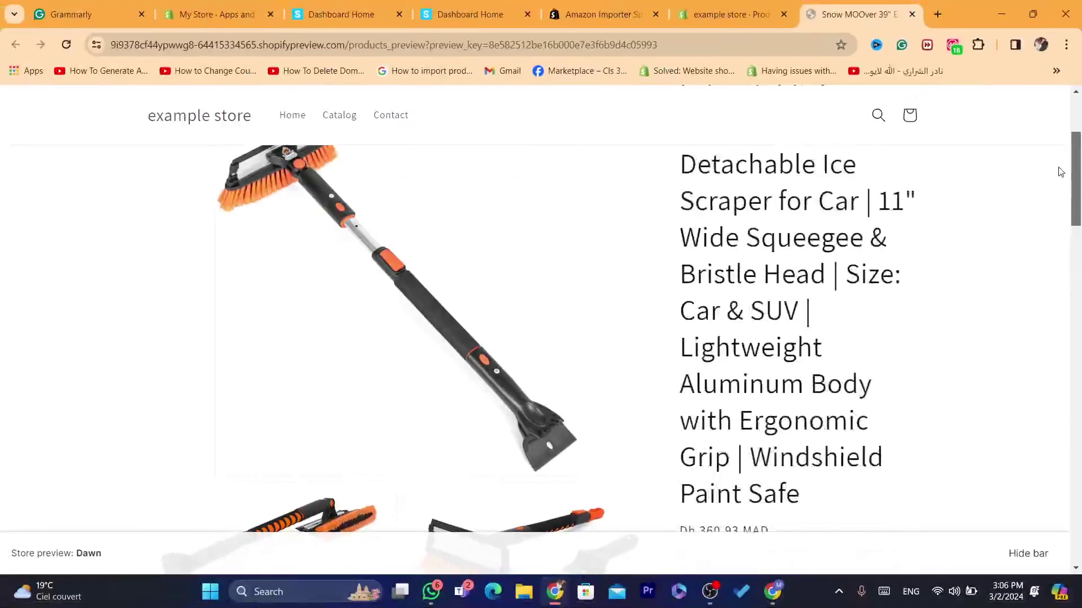
{"action": "scroll", "coordinate": [582, 257], "scroll_direction": "up", "scroll_amount": 2}
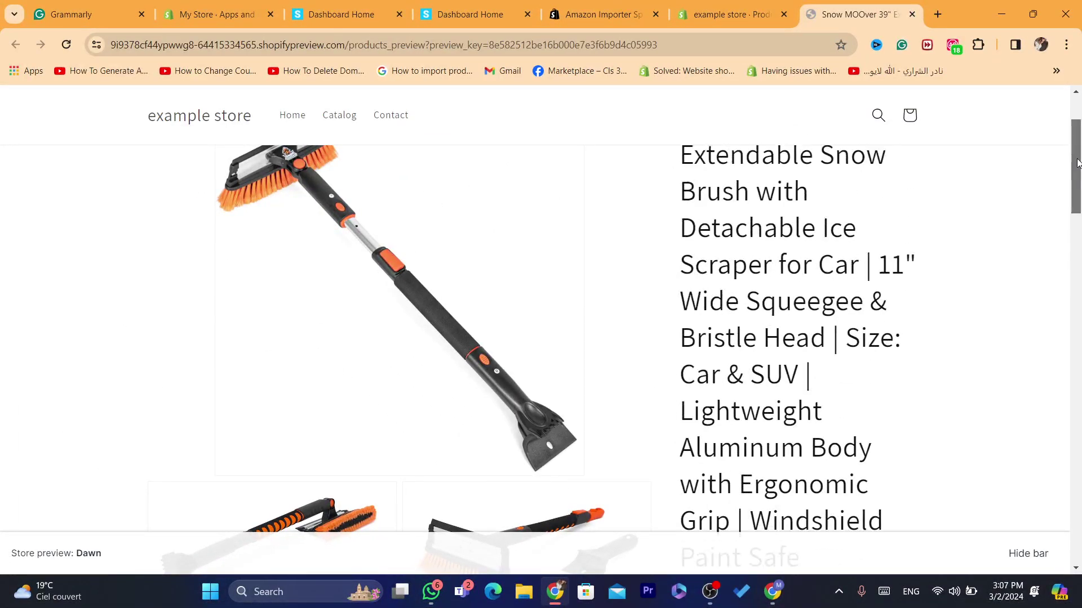
{"action": "scroll", "coordinate": [581, 256], "scroll_direction": "down", "scroll_amount": 4}
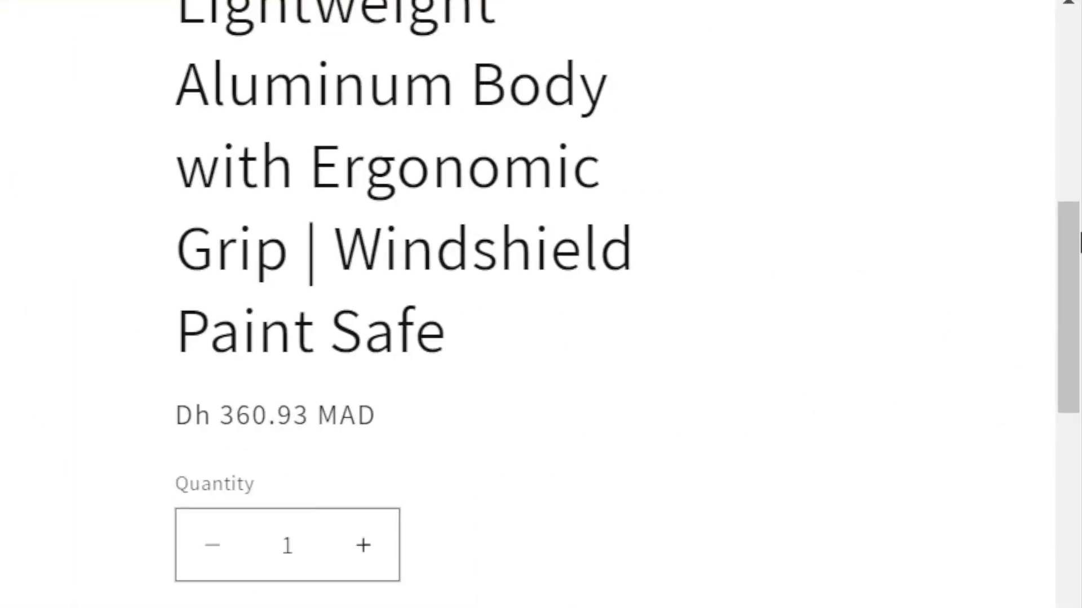
{"action": "left_click_drag", "start_coordinate": [1080, 195], "coordinate": [1079, 293]}
{"action": "scroll", "coordinate": [1059, 293], "scroll_direction": "up", "scroll_amount": 10}
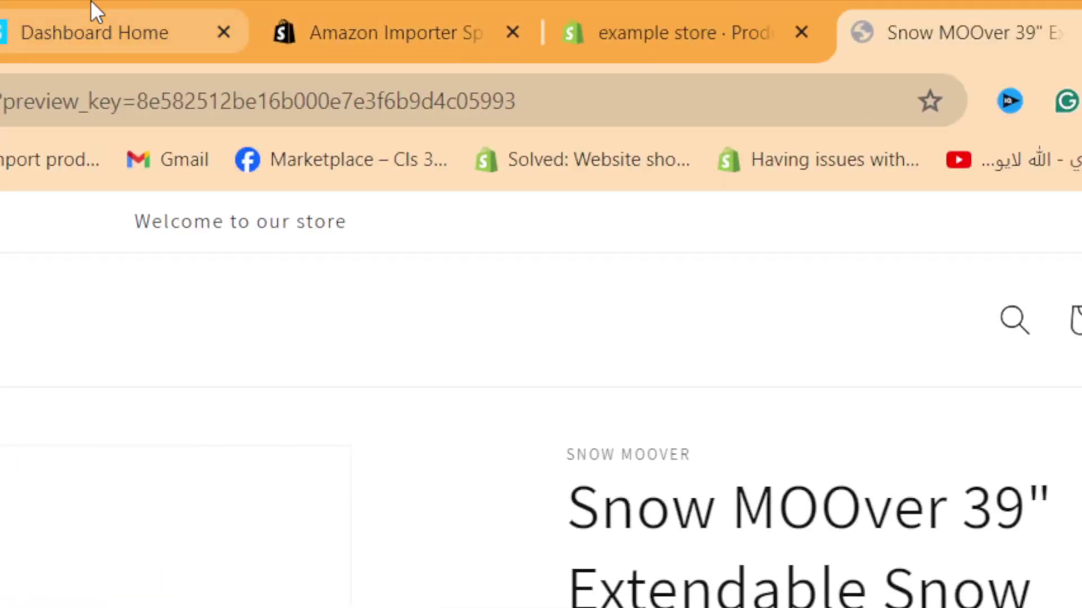
Step: Return to the Spreadr Dashboard Home tab and open Settings
{"action": "left_click", "coordinate": [93, 6]}
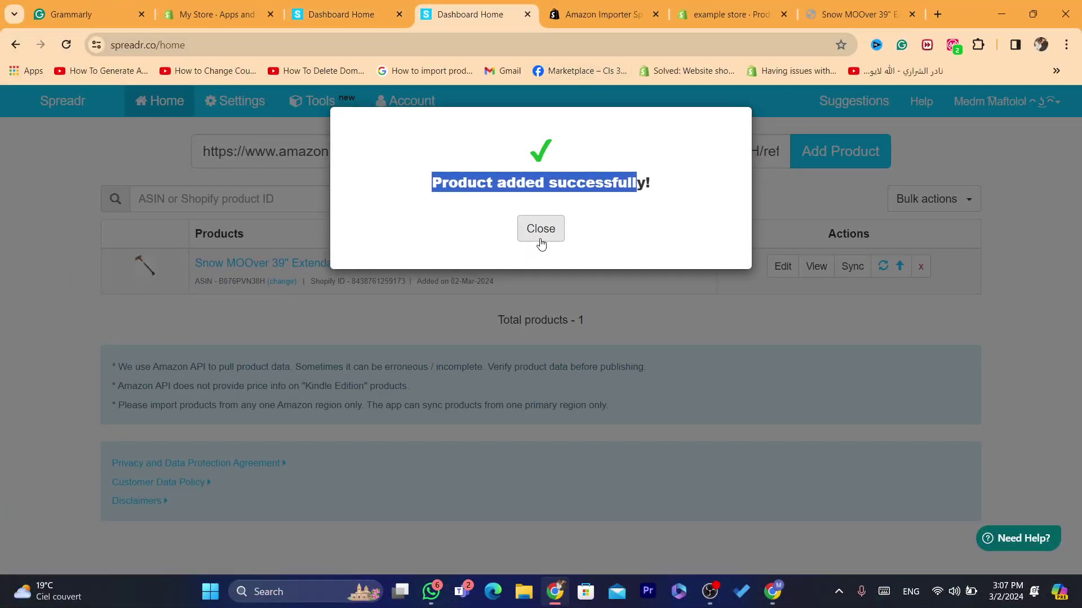
{"action": "left_click", "coordinate": [345, 6]}
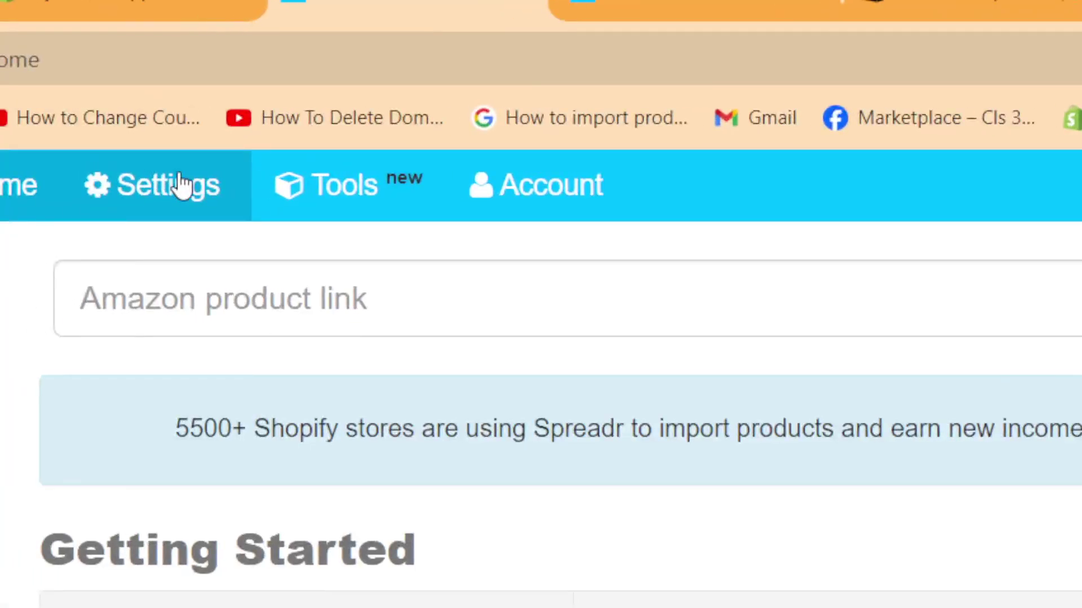
{"action": "left_click", "coordinate": [168, 186]}
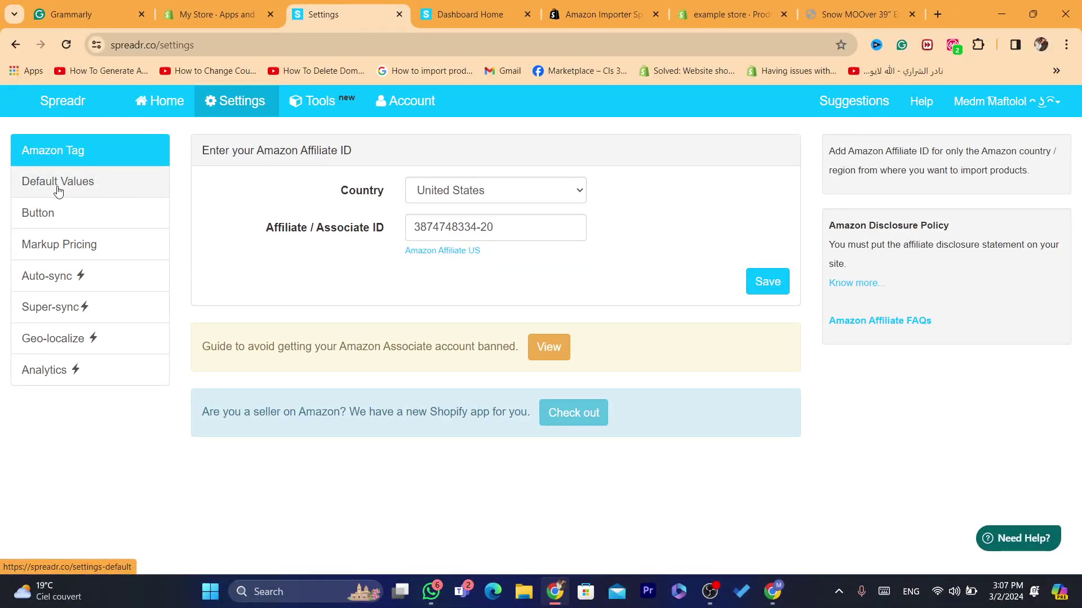
Step: In Default Values, keep new products shown on store and product type auto-filled from Amazon
{"action": "left_click", "coordinate": [48, 189]}
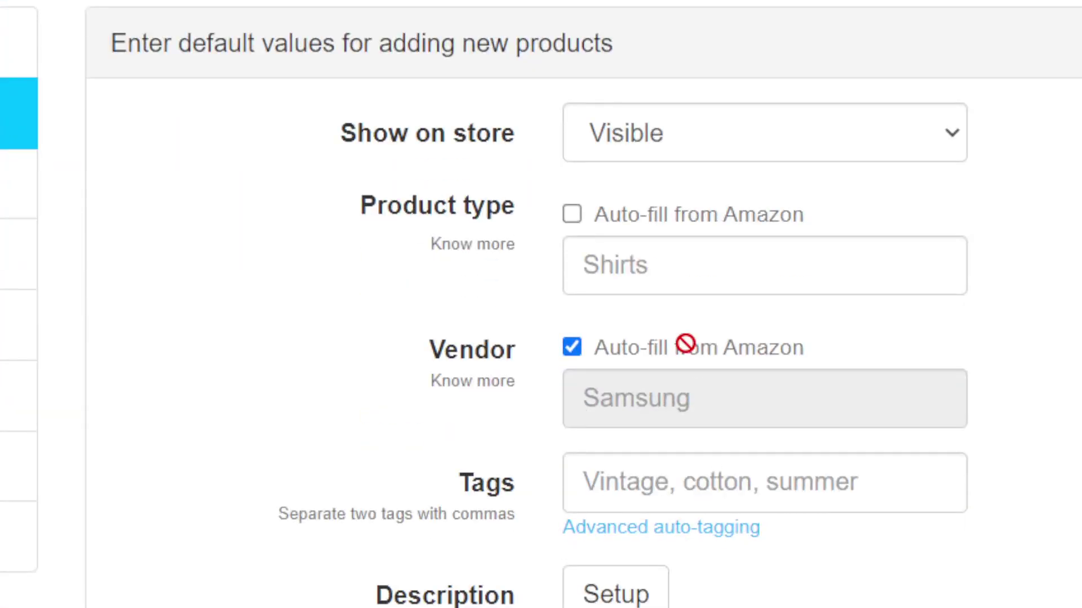
{"action": "left_click", "coordinate": [610, 142]}
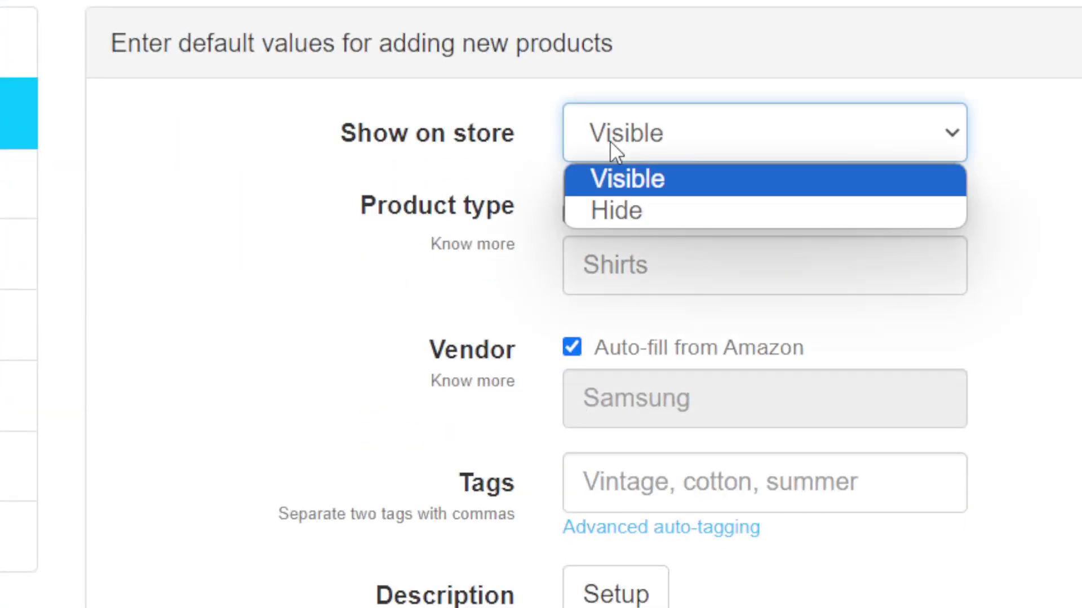
{"action": "left_click", "coordinate": [578, 143]}
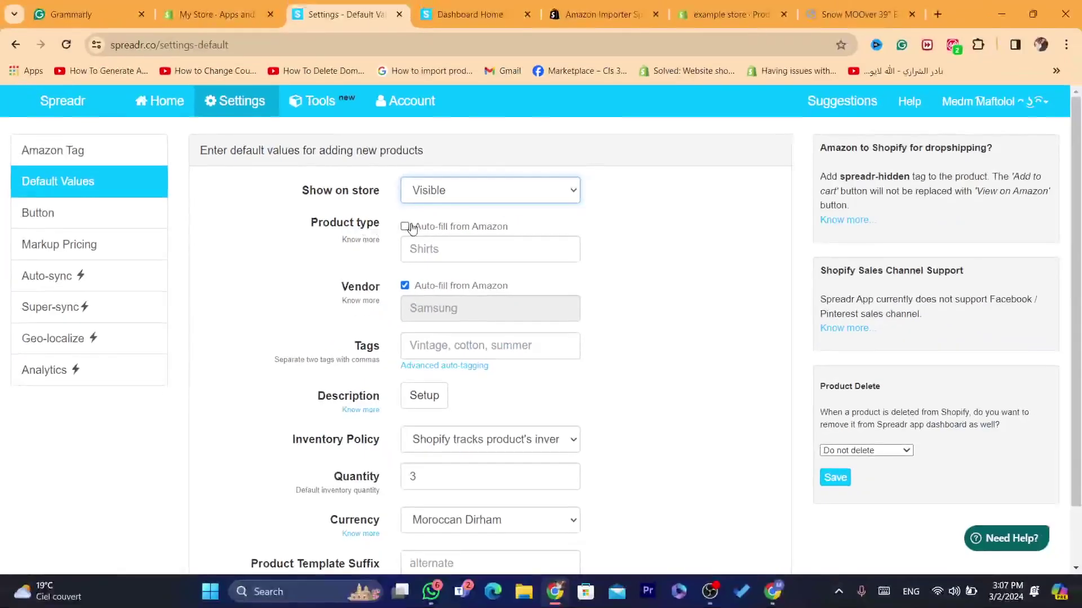
{"action": "left_click", "coordinate": [572, 215]}
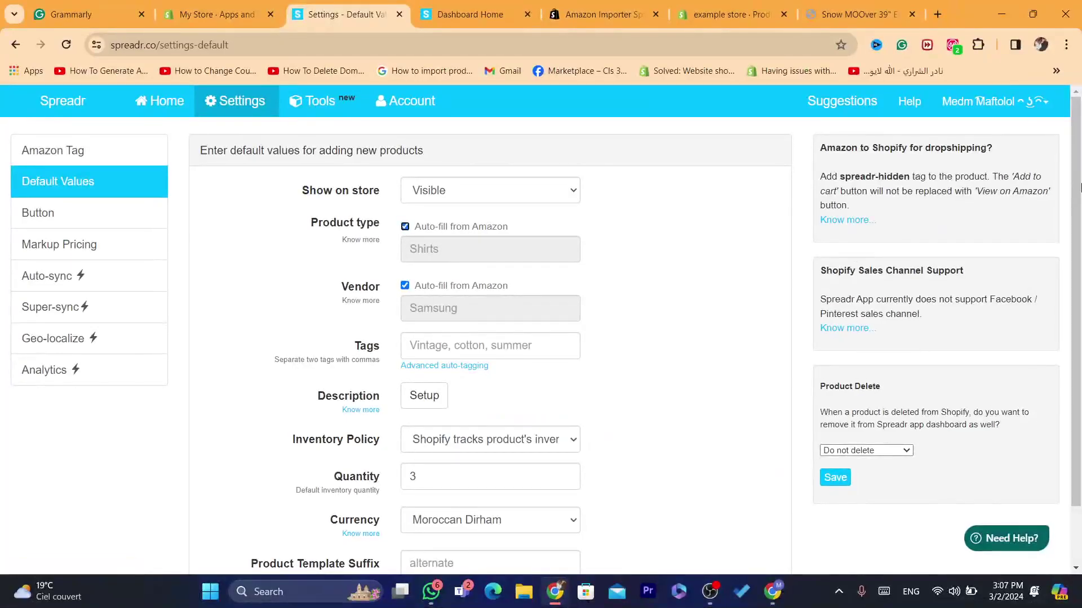
Step: Set the default currency to United States Dollars (USD) and save the defaults
{"action": "scroll", "coordinate": [1080, 187], "scroll_direction": "down", "scroll_amount": 1}
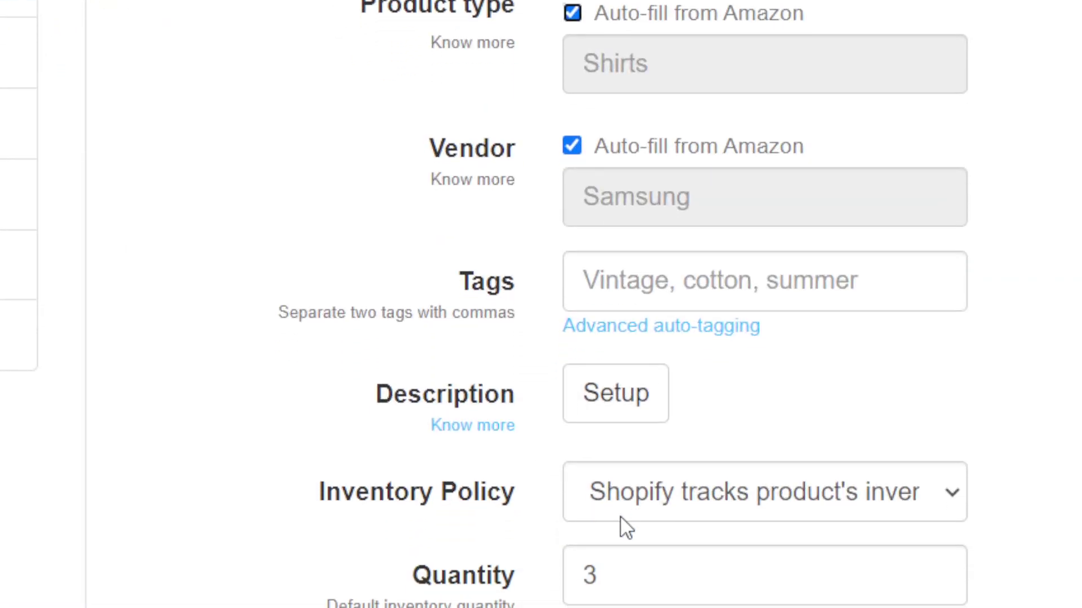
{"action": "left_click_drag", "start_coordinate": [314, 503], "coordinate": [508, 507]}
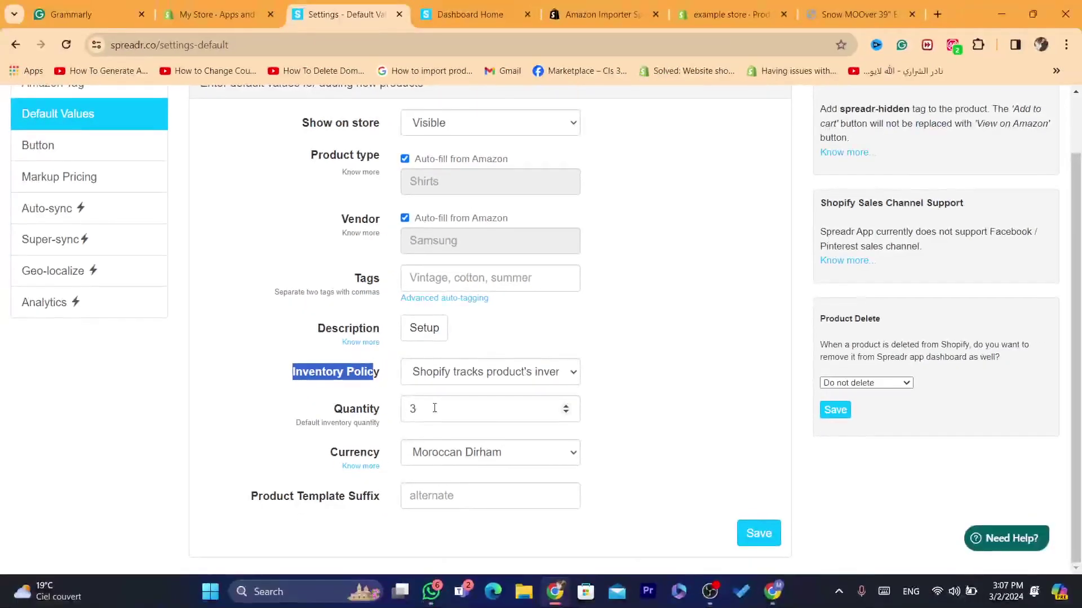
{"action": "double_click", "coordinate": [438, 407]}
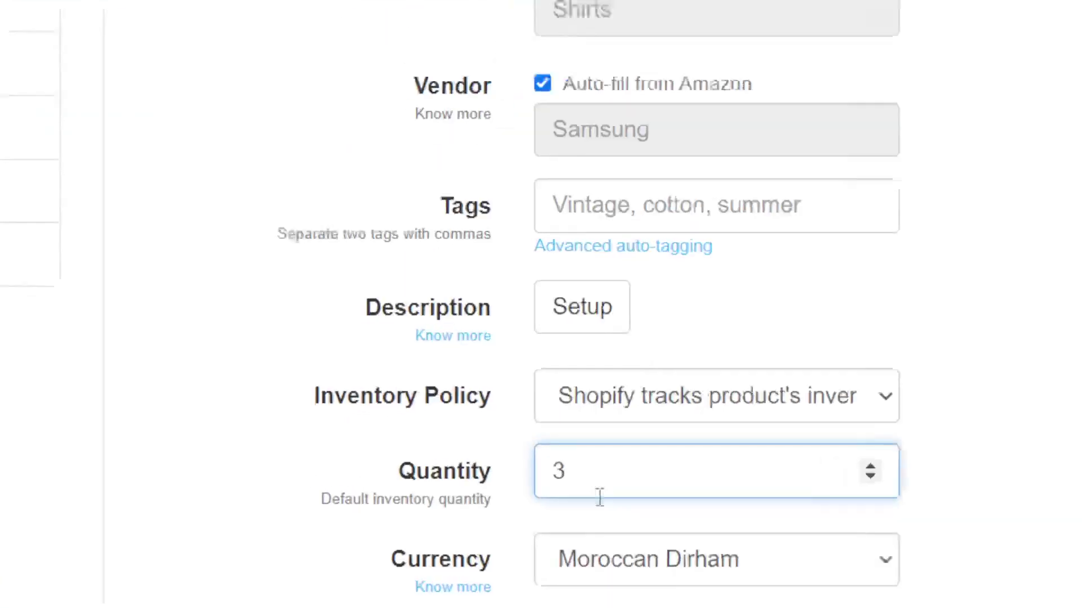
{"action": "left_click", "coordinate": [447, 453]}
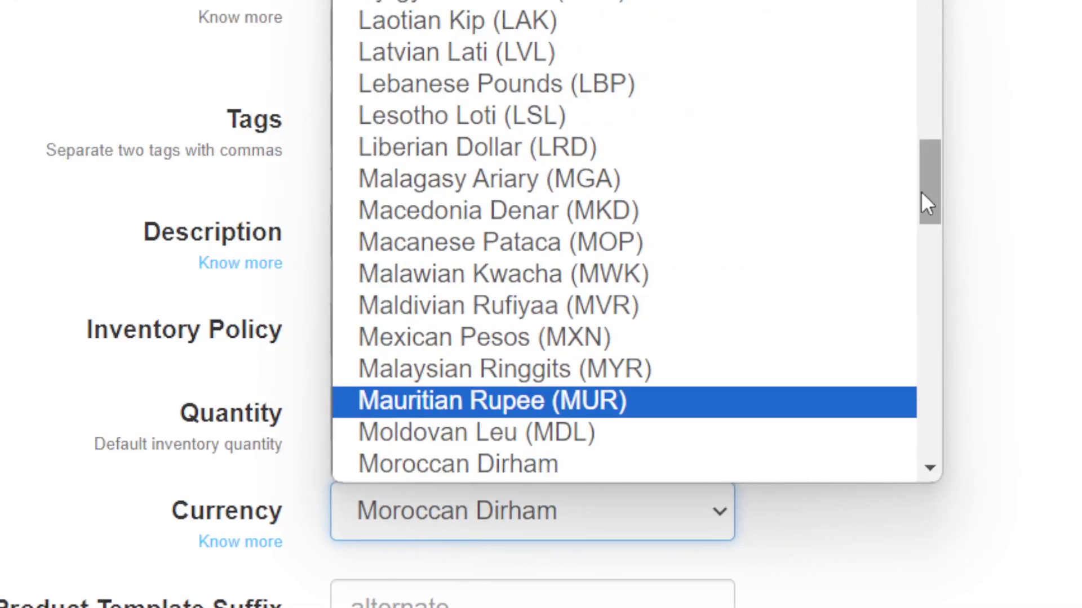
{"action": "left_click_drag", "start_coordinate": [922, 195], "coordinate": [929, 435]}
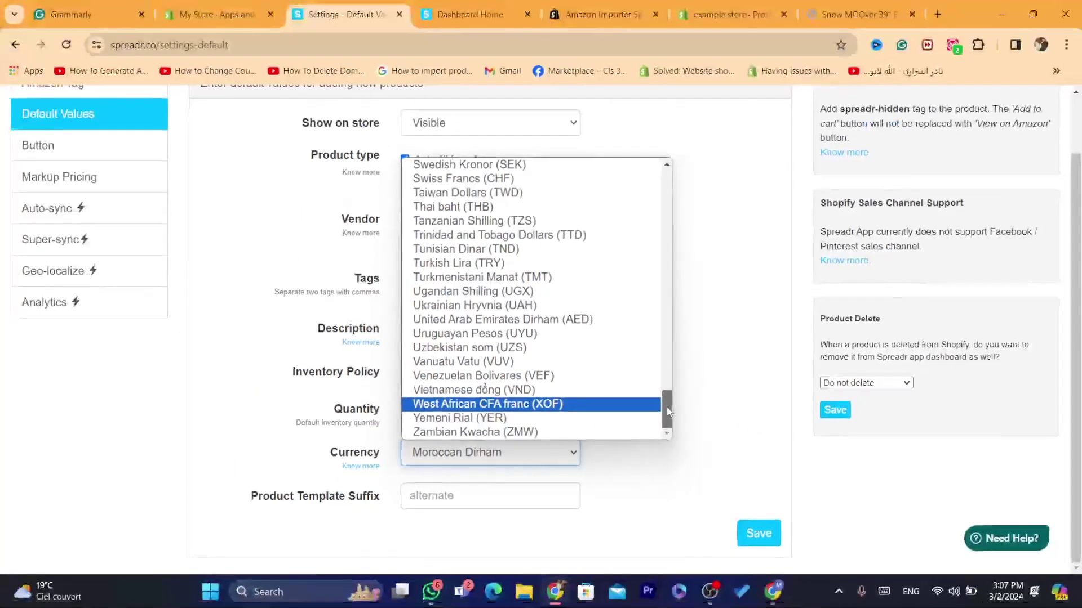
{"action": "left_click_drag", "start_coordinate": [929, 428], "coordinate": [900, 0]}
{"action": "left_click", "coordinate": [513, 178]}
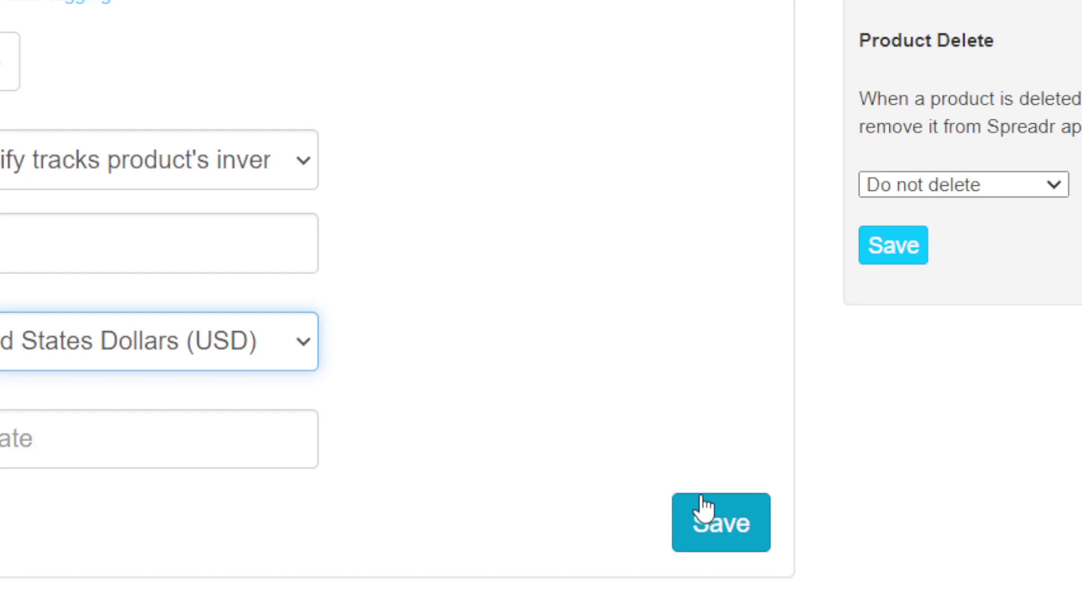
{"action": "left_click", "coordinate": [751, 528]}
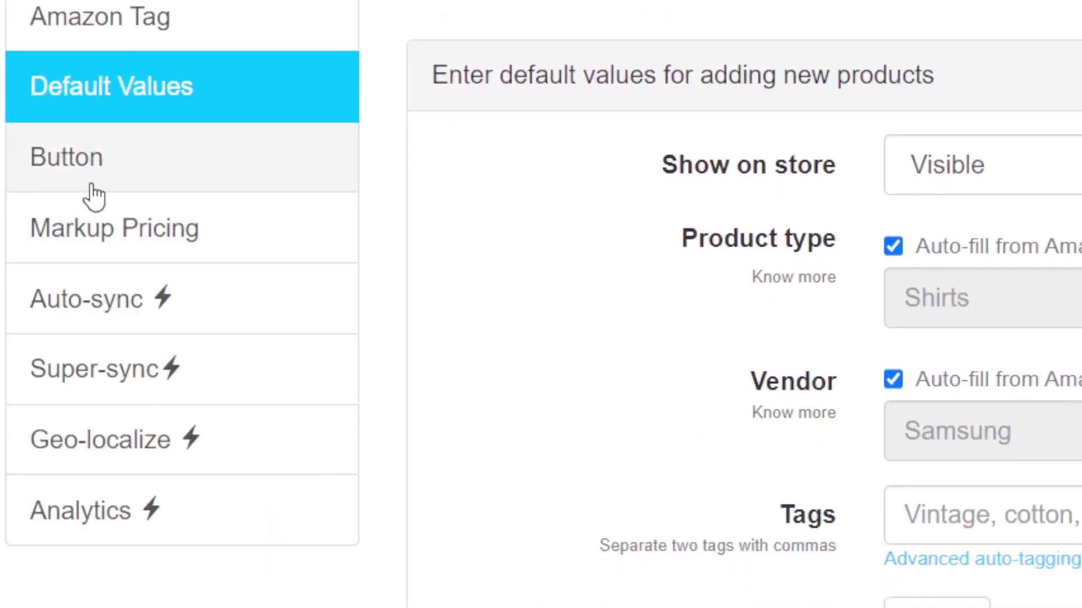
Step: Keep the Button text as 'View on Amazon' and save the Button settings
{"action": "left_click", "coordinate": [95, 165]}
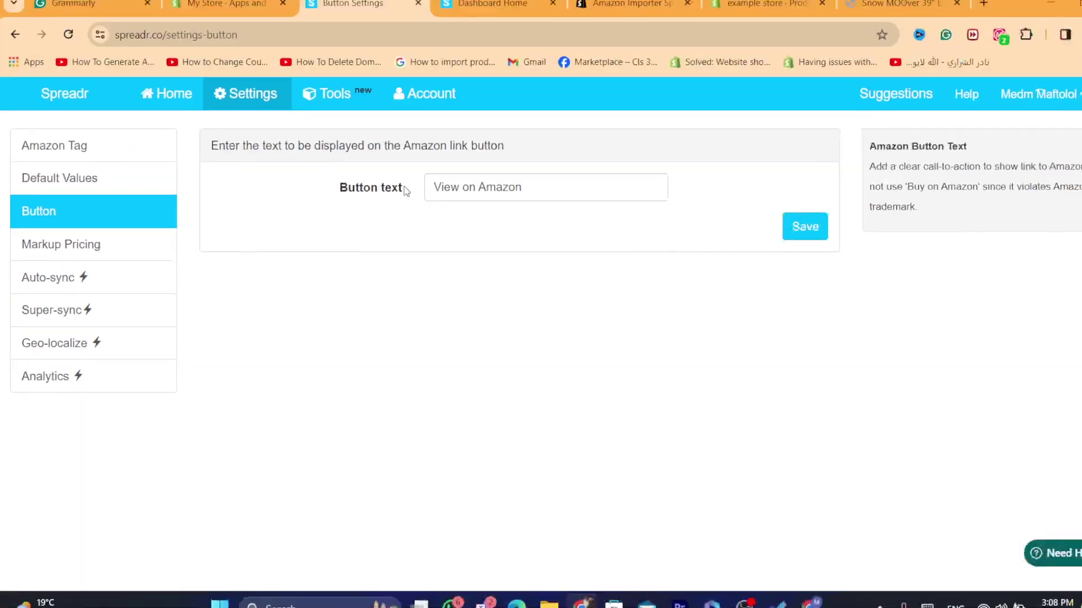
{"action": "left_click_drag", "start_coordinate": [199, 154], "coordinate": [485, 156]}
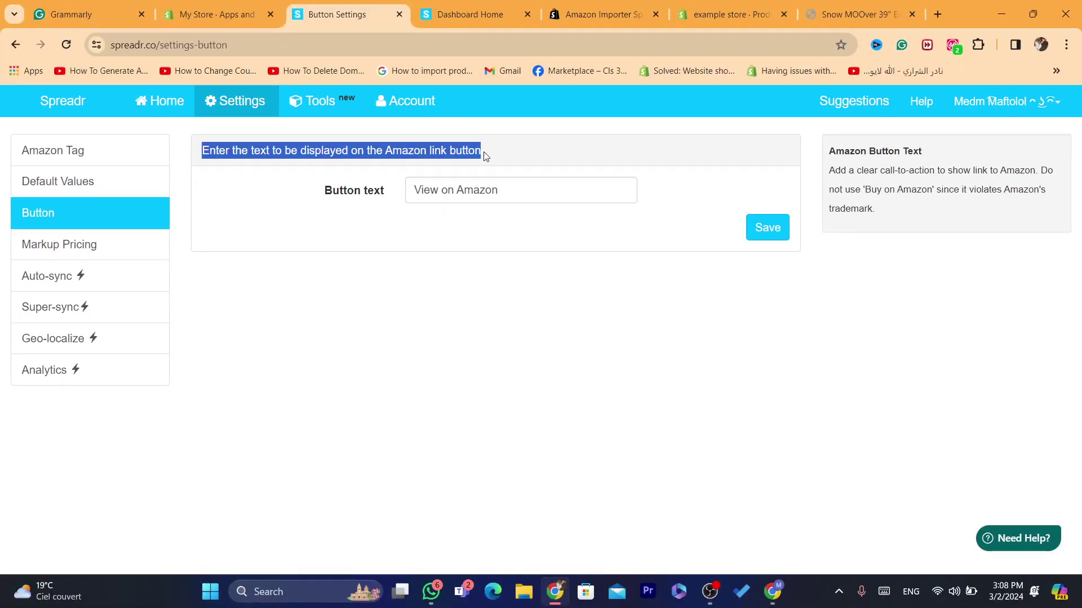
{"action": "left_click", "coordinate": [487, 156]}
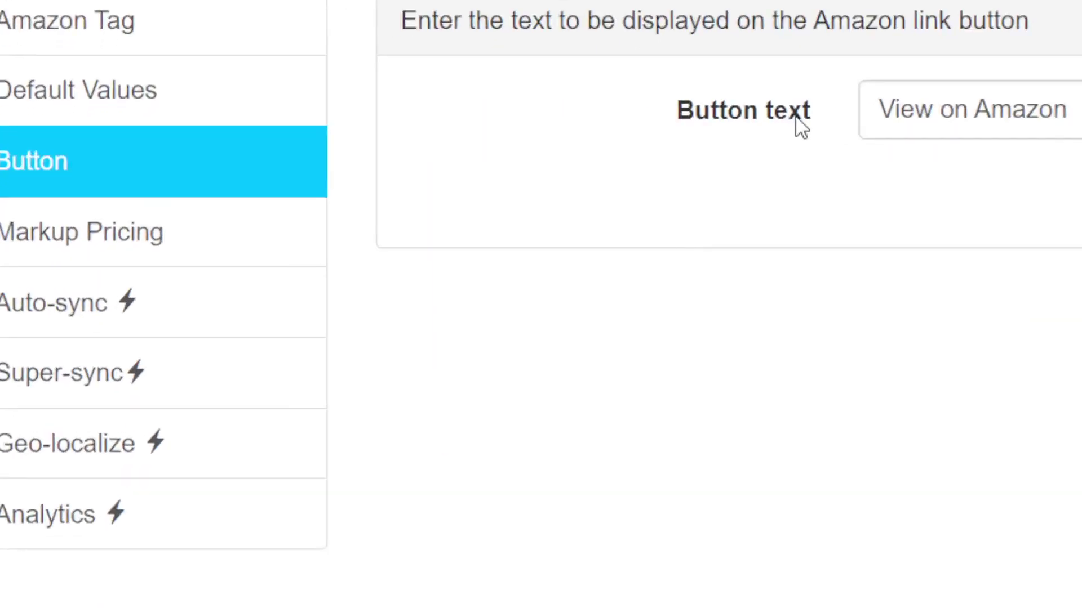
{"action": "left_click", "coordinate": [417, 192]}
{"action": "key", "text": "ctrl+a"}
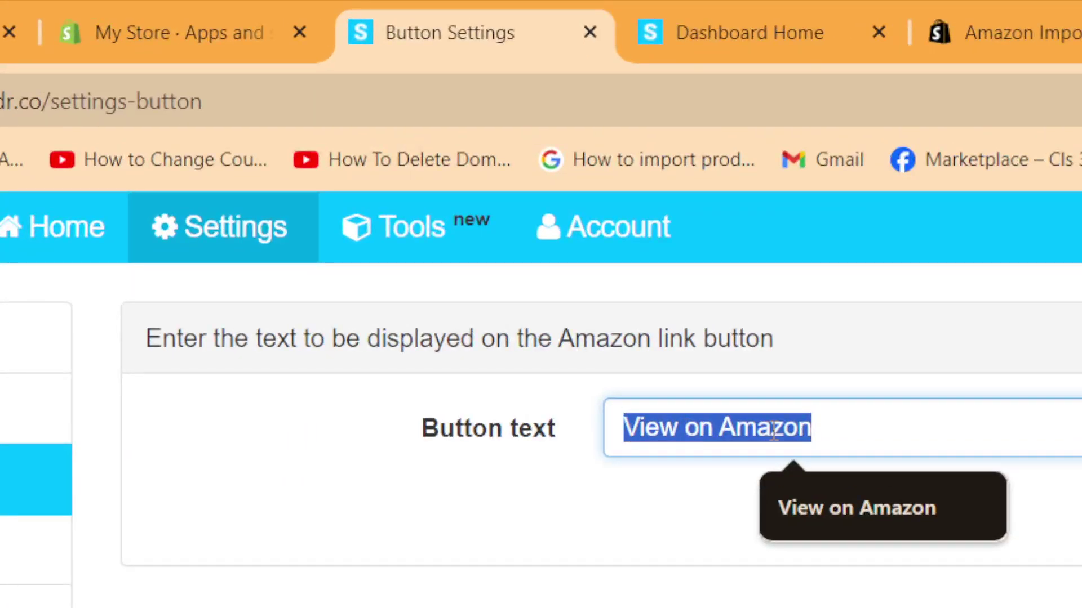
{"action": "left_click", "coordinate": [774, 430]}
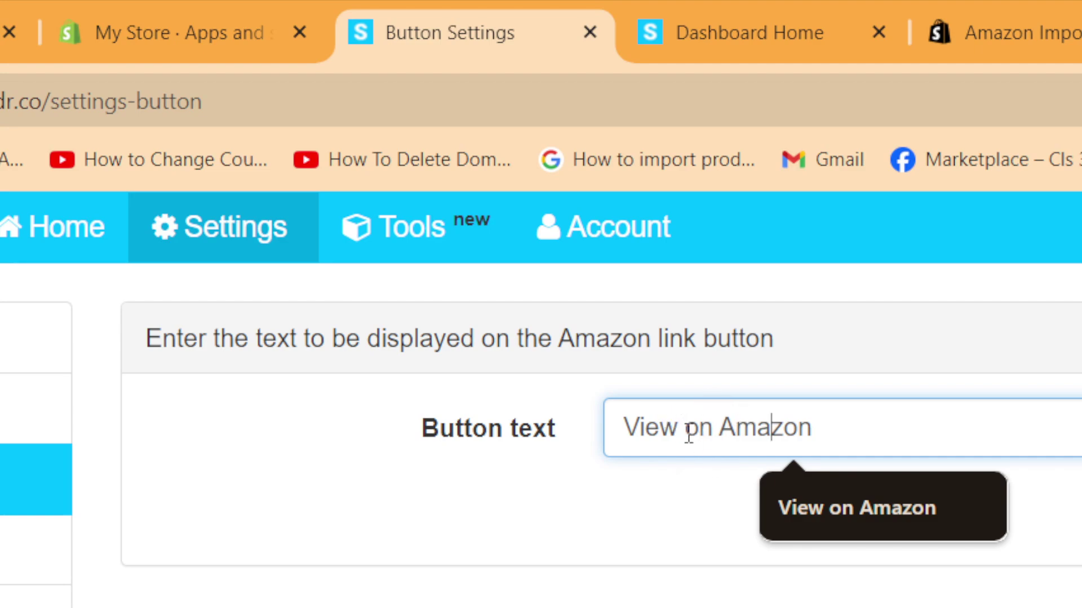
{"action": "key", "text": "End"}
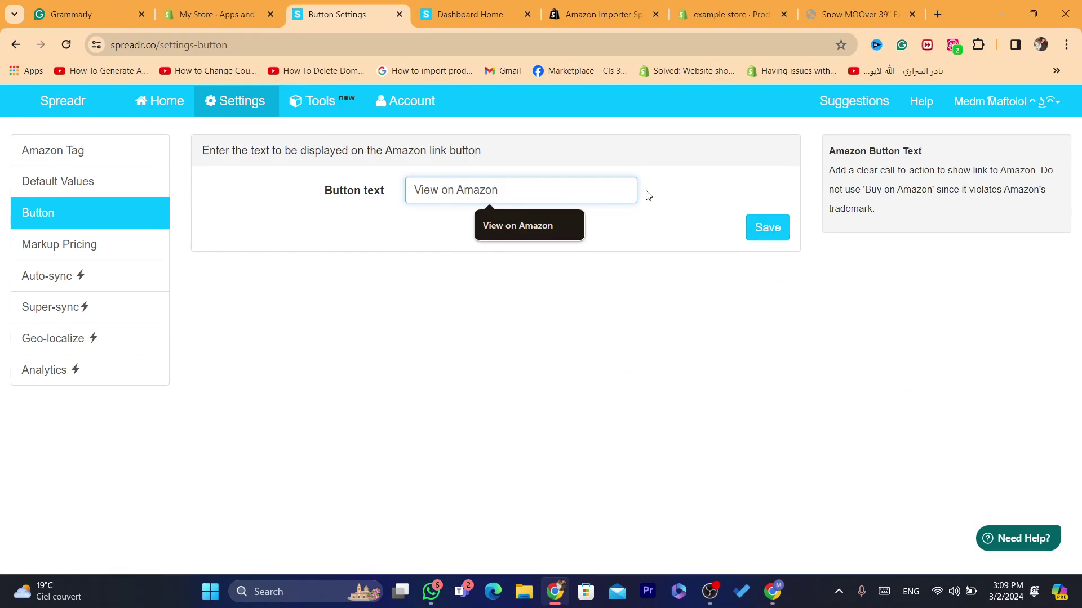
{"action": "left_click", "coordinate": [438, 147]}
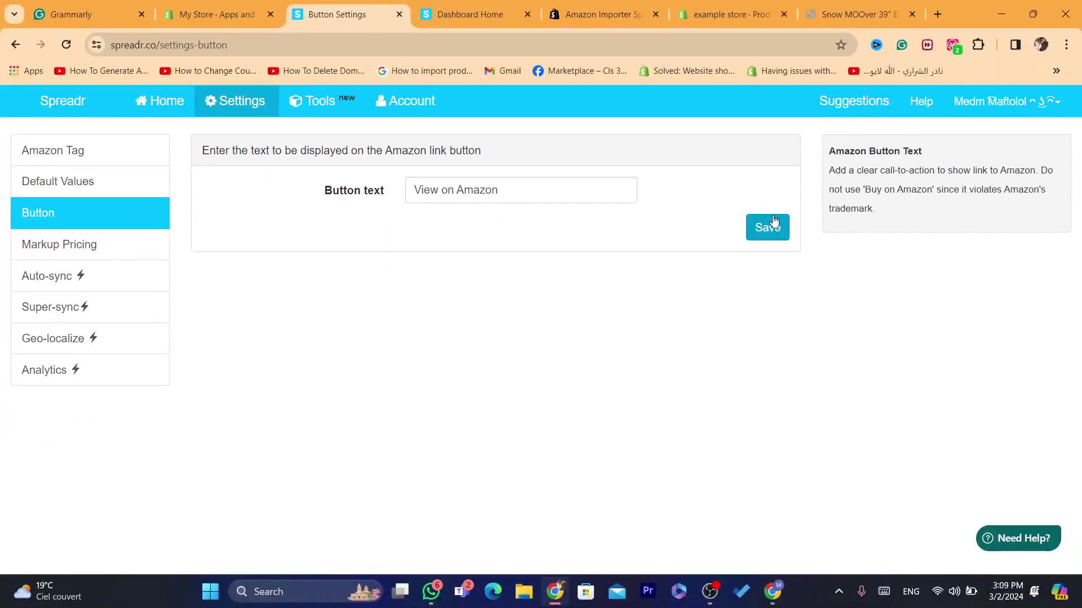
{"action": "left_click", "coordinate": [770, 227]}
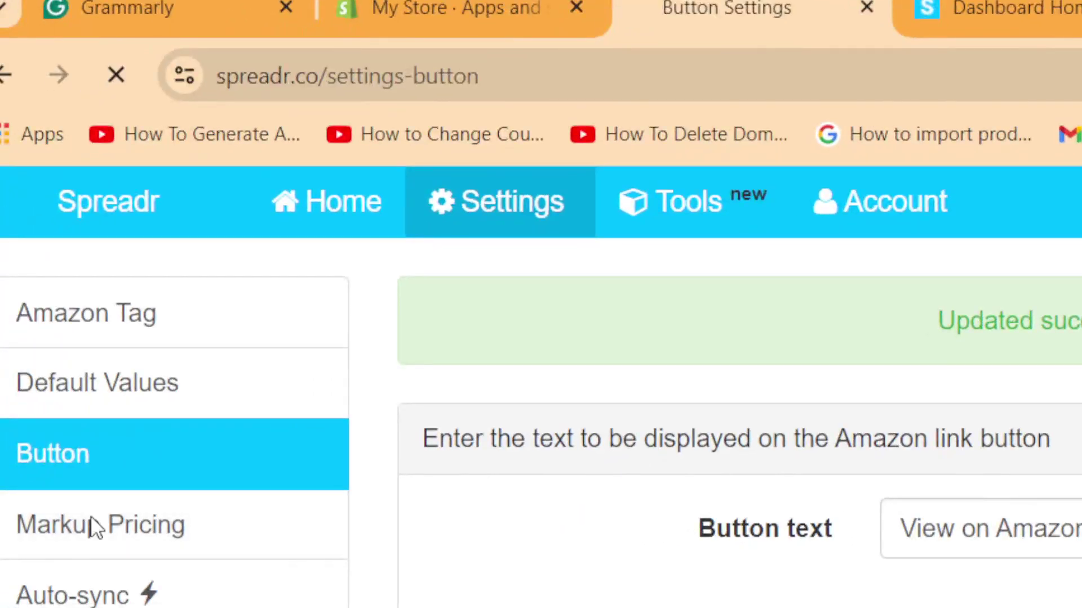
Step: In Markup Pricing, keep 'Do not apply markup pricing' for new products
{"action": "left_click", "coordinate": [97, 526]}
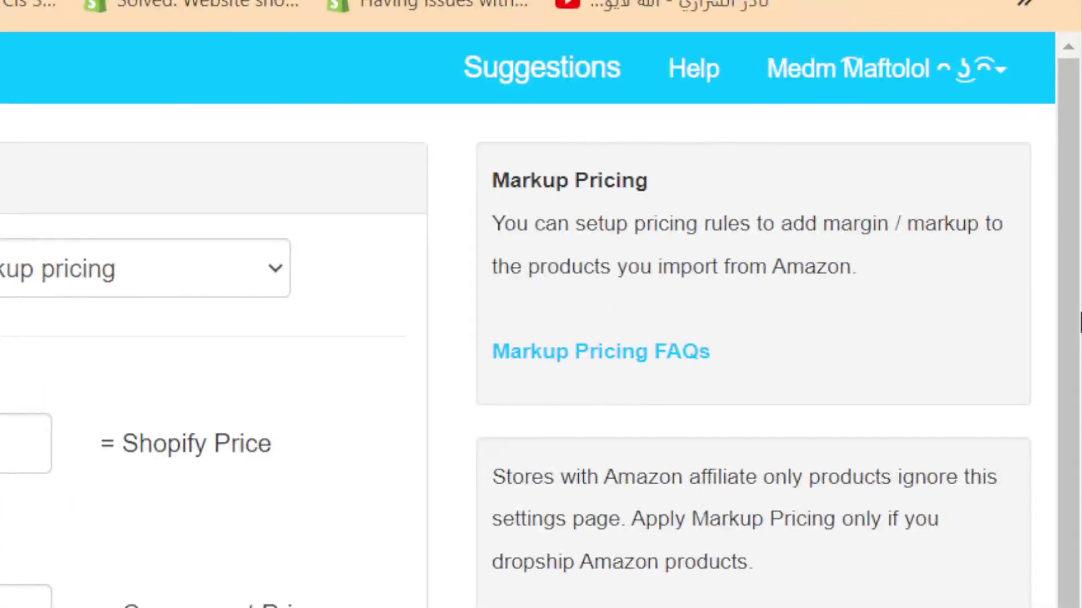
{"action": "scroll", "coordinate": [529, 310], "scroll_direction": "down", "scroll_amount": 1}
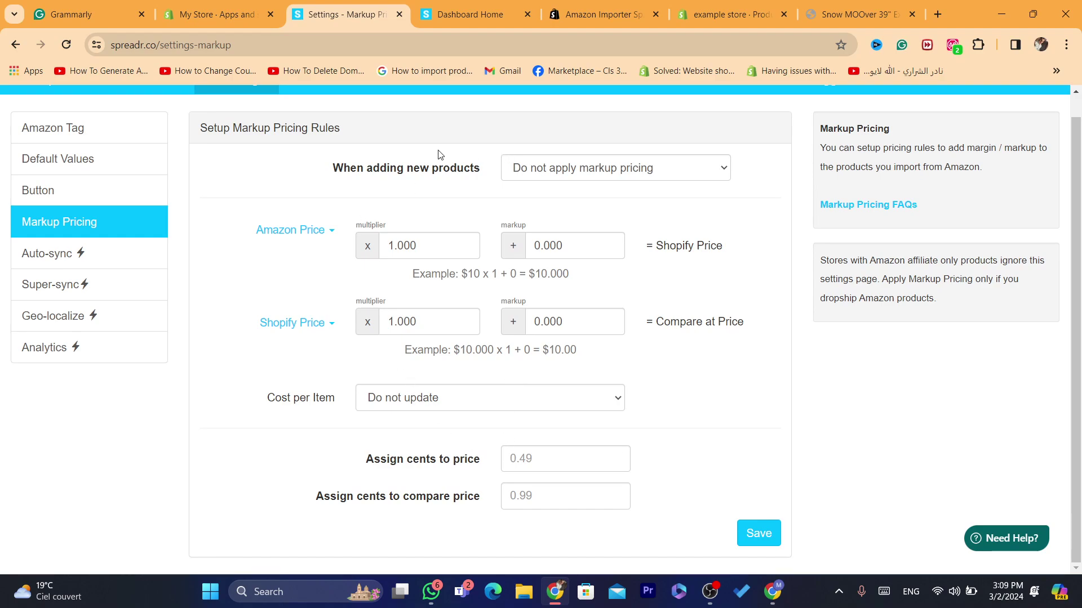
{"action": "left_click_drag", "start_coordinate": [337, 169], "coordinate": [445, 180]}
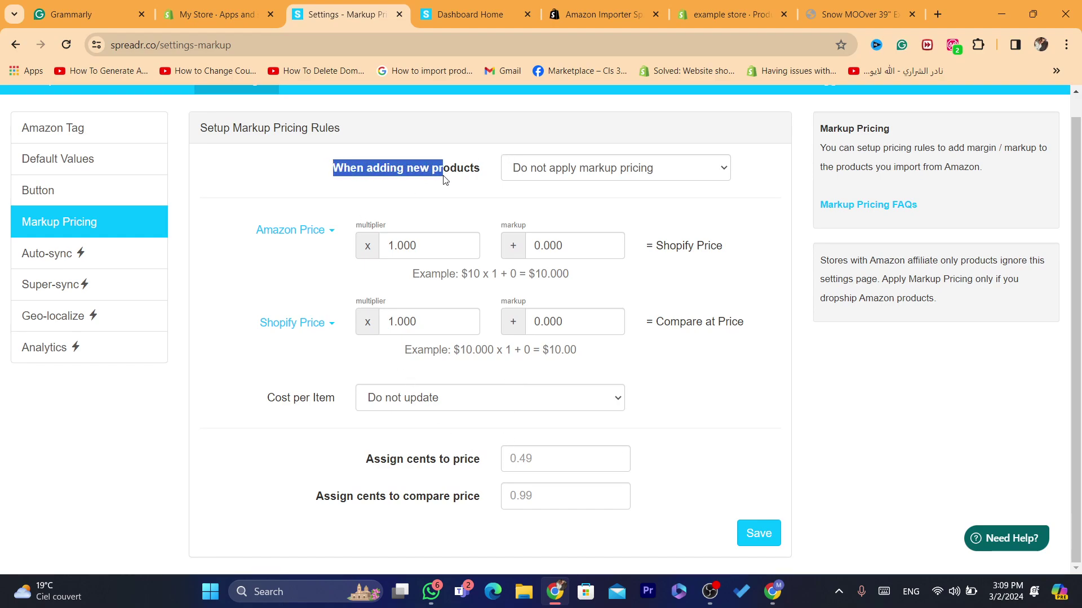
{"action": "left_click", "coordinate": [586, 168]}
{"action": "left_click", "coordinate": [563, 169]}
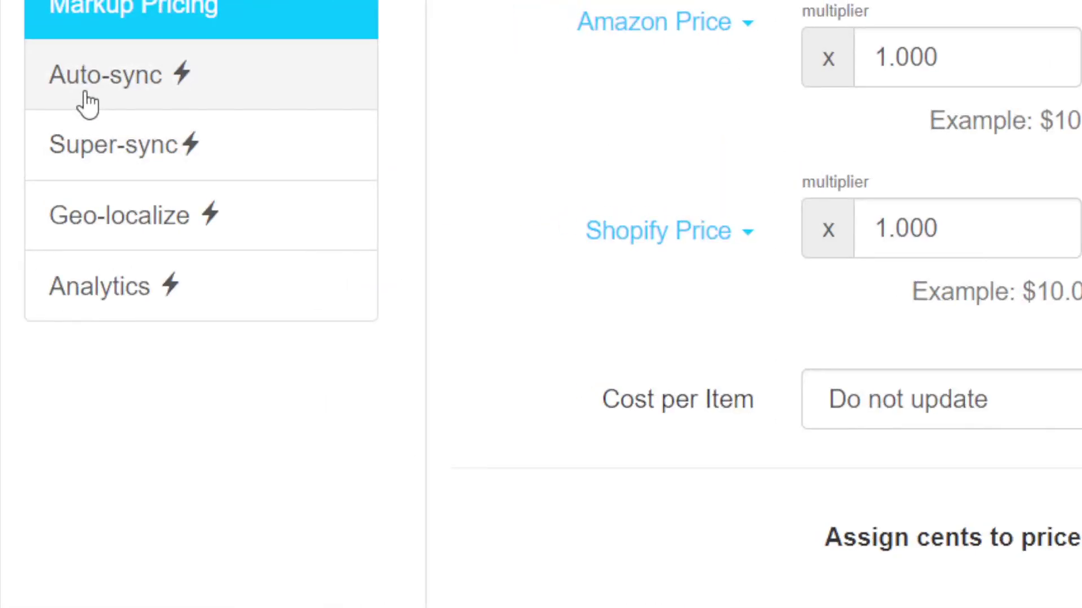
{"action": "left_click", "coordinate": [87, 103]}
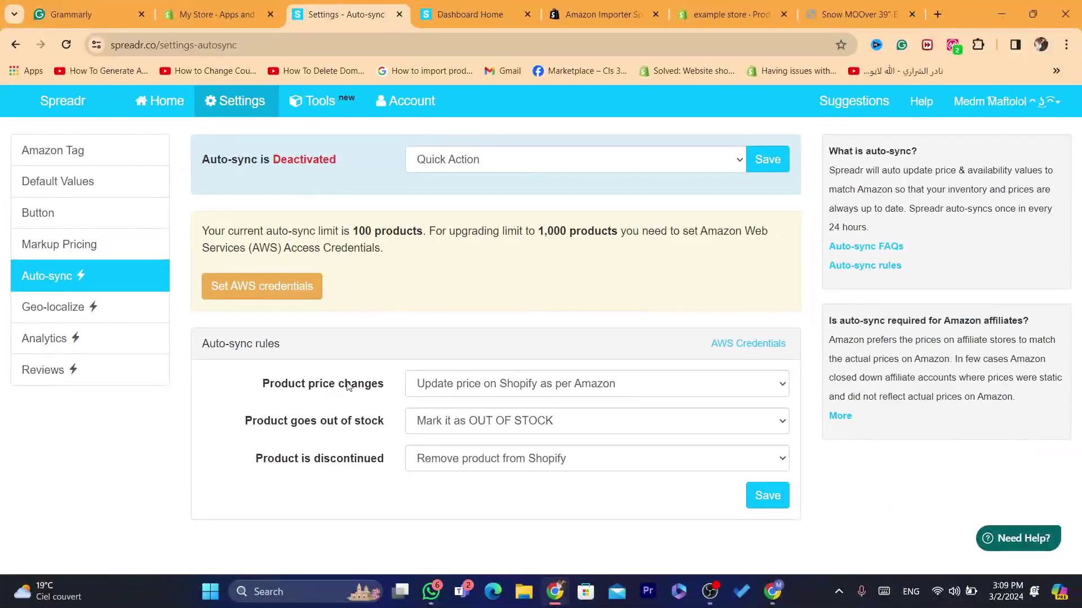
Step: Set rules: prices follow Amazon, out-of-stock items marked OUT OF STOCK, discontinued products removed
{"action": "left_click", "coordinate": [470, 383]}
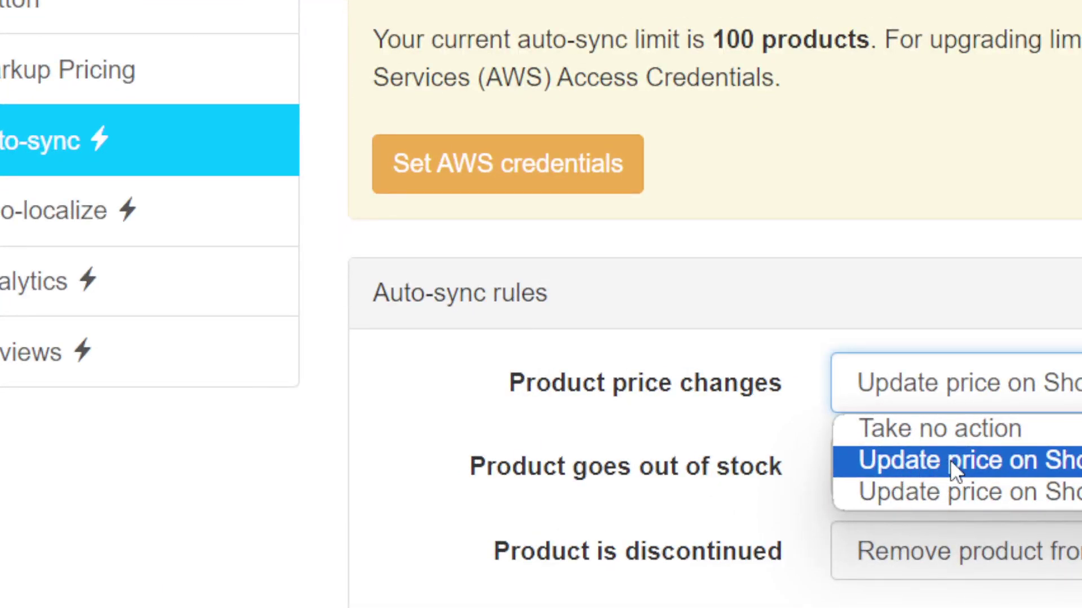
{"action": "left_click", "coordinate": [950, 459]}
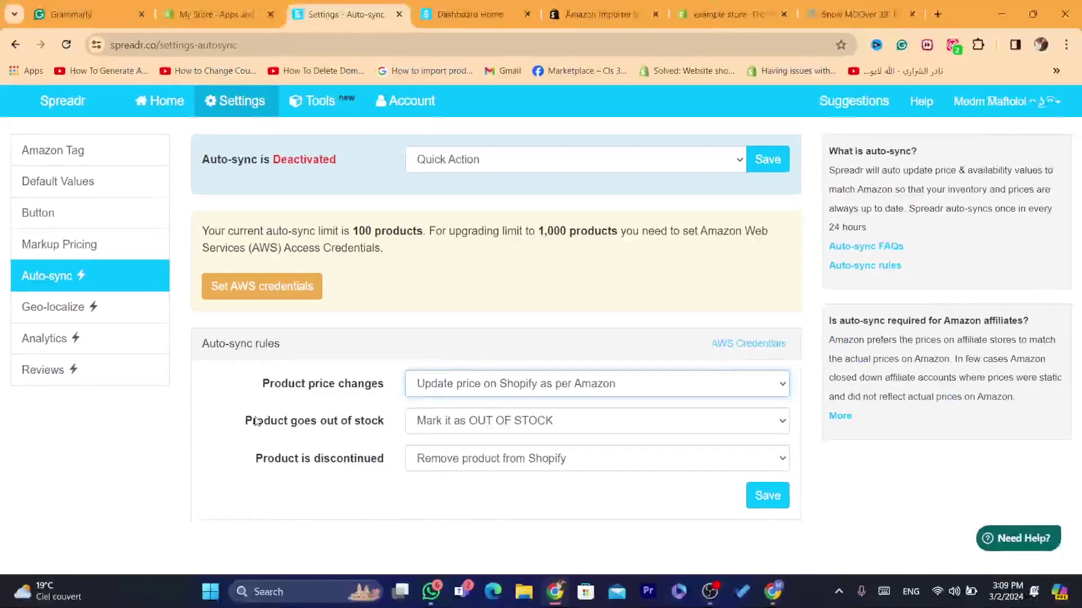
{"action": "left_click_drag", "start_coordinate": [256, 421], "coordinate": [393, 416]}
{"action": "left_click", "coordinate": [592, 421]}
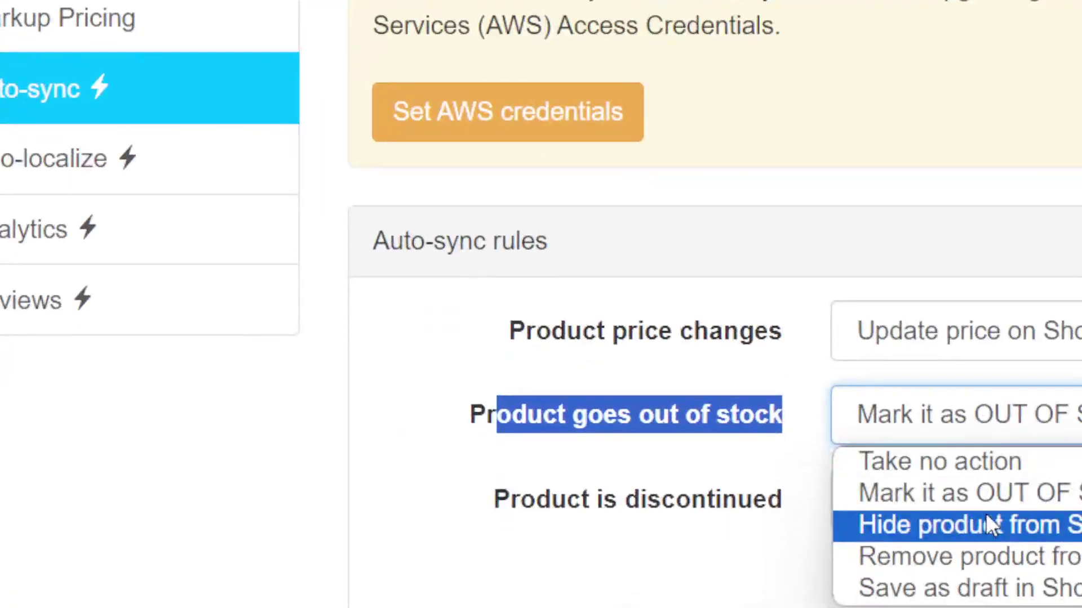
{"action": "left_click", "coordinate": [968, 484]}
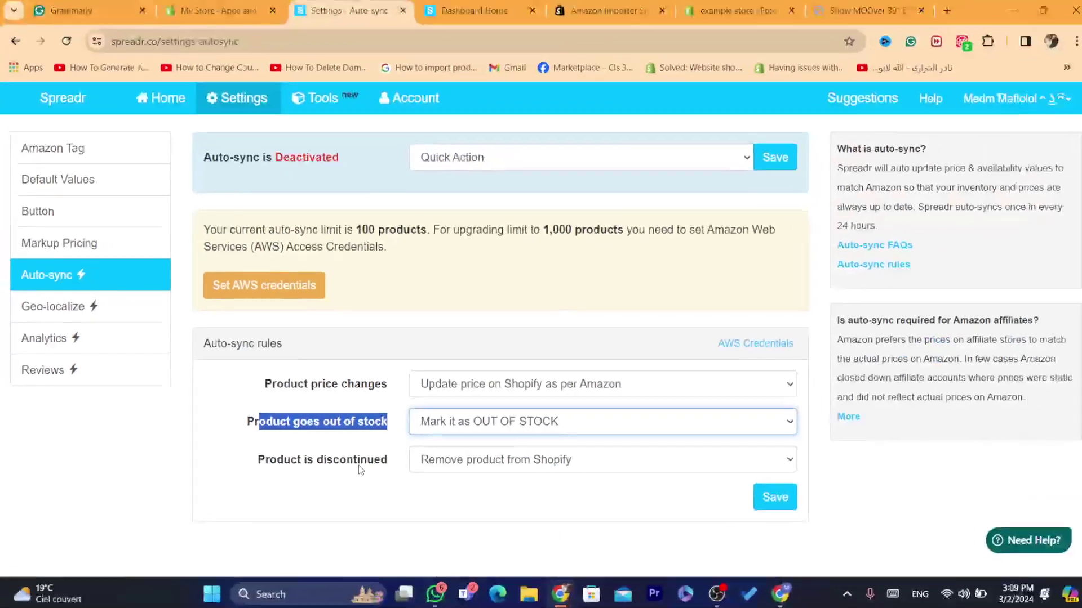
{"action": "left_click", "coordinate": [485, 517]}
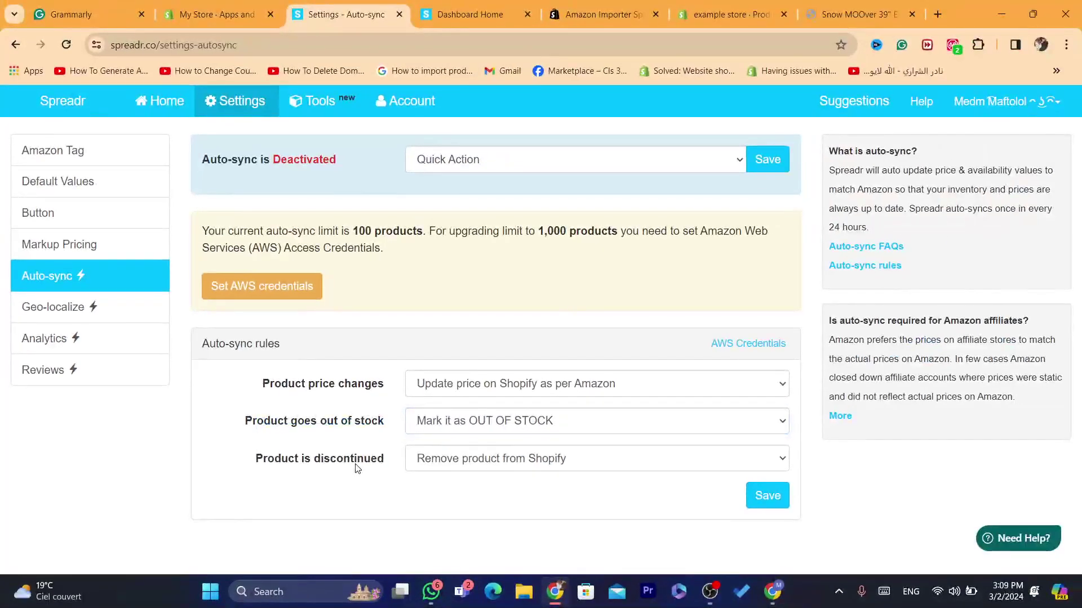
{"action": "left_click_drag", "start_coordinate": [486, 517], "coordinate": [783, 517]}
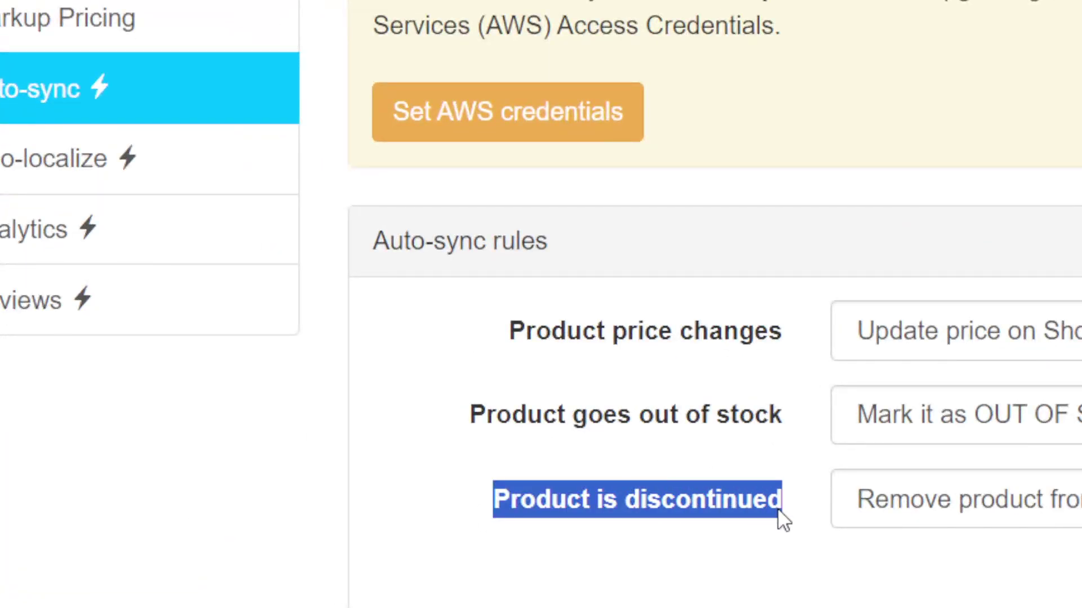
{"action": "left_click", "coordinate": [987, 507]}
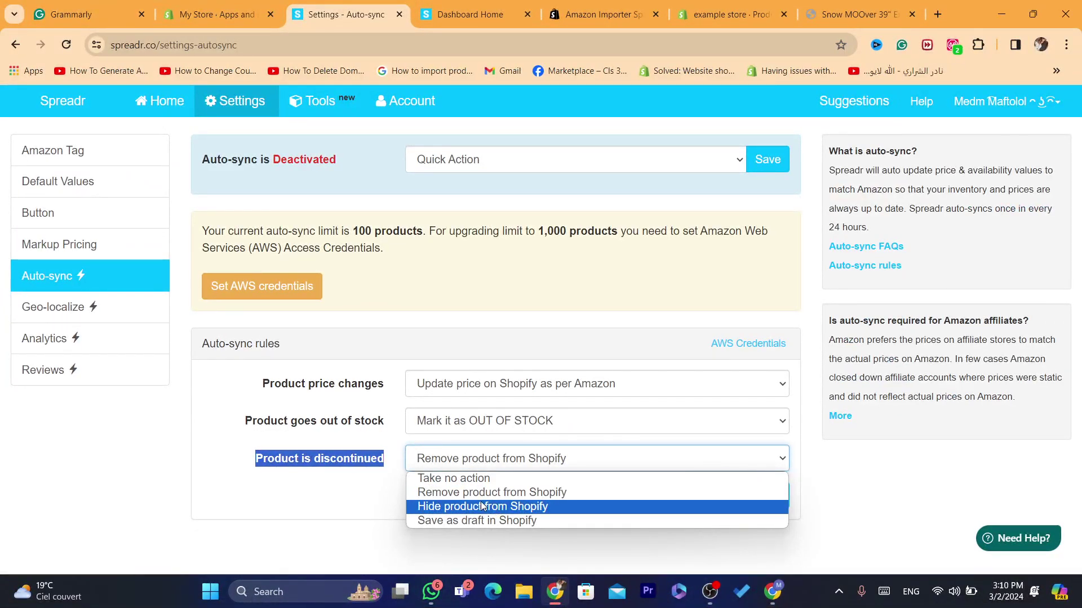
{"action": "left_click", "coordinate": [478, 492]}
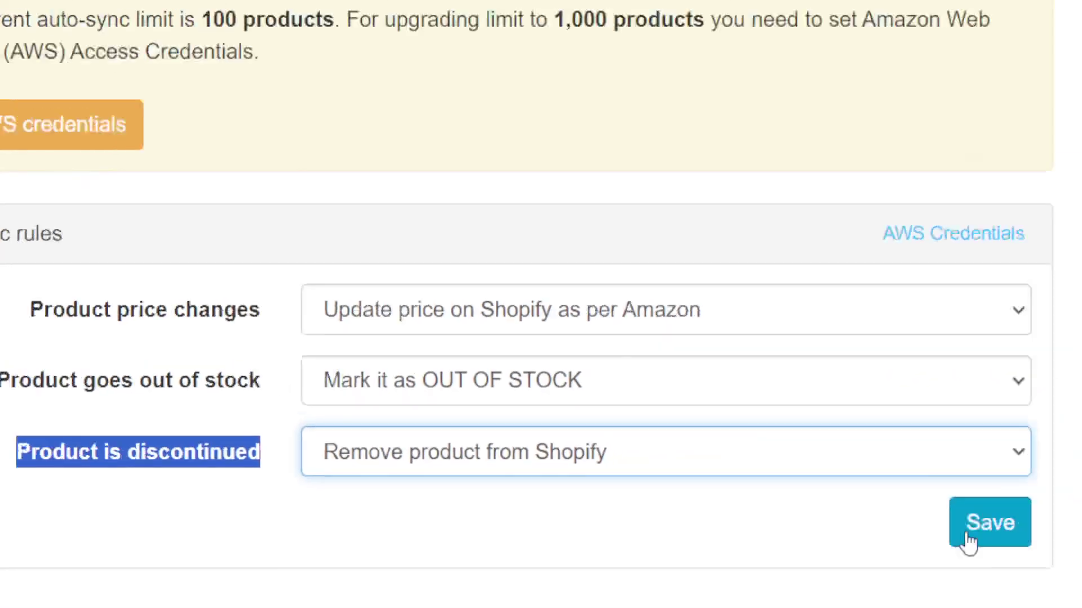
Step: Save the rules without applying to existing products, keeping auto-sync Deactivated
{"action": "left_click", "coordinate": [969, 539]}
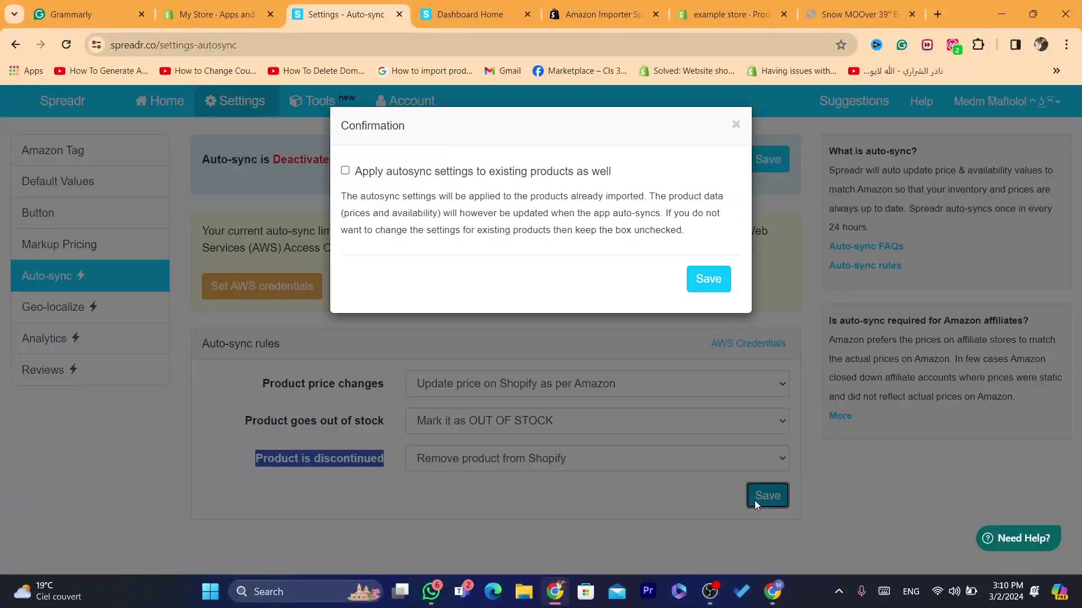
{"action": "left_click", "coordinate": [705, 280]}
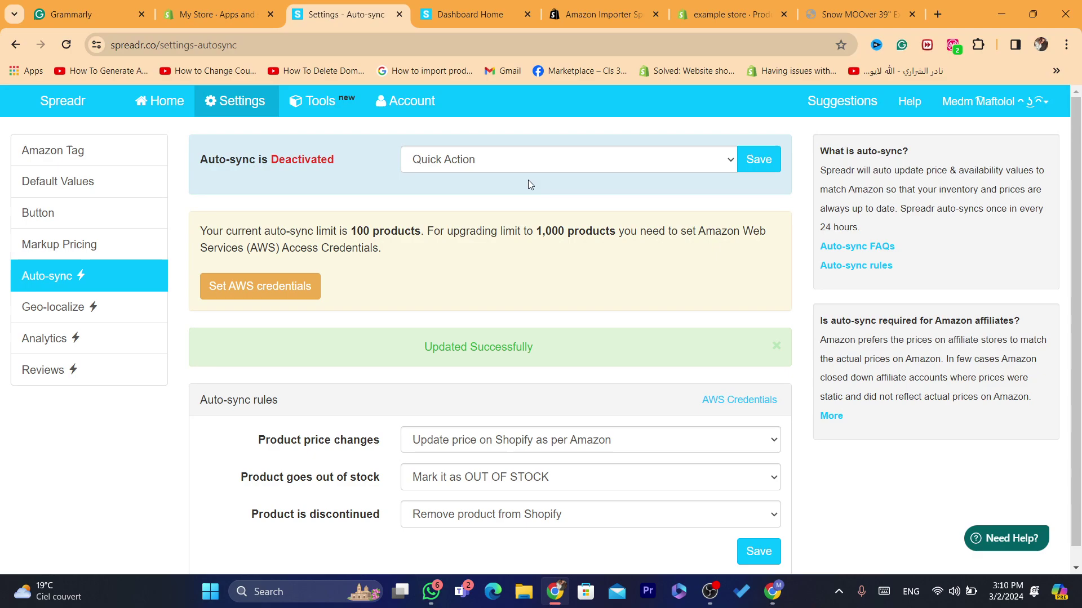
{"action": "left_click", "coordinate": [474, 166]}
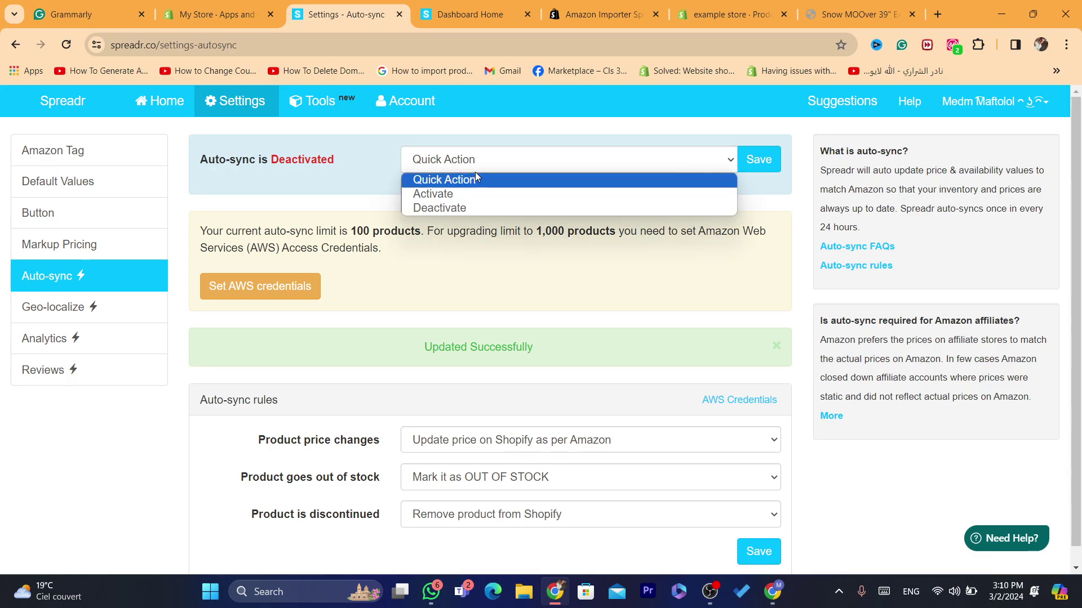
{"action": "left_click", "coordinate": [375, 161]}
{"action": "left_click", "coordinate": [754, 172]}
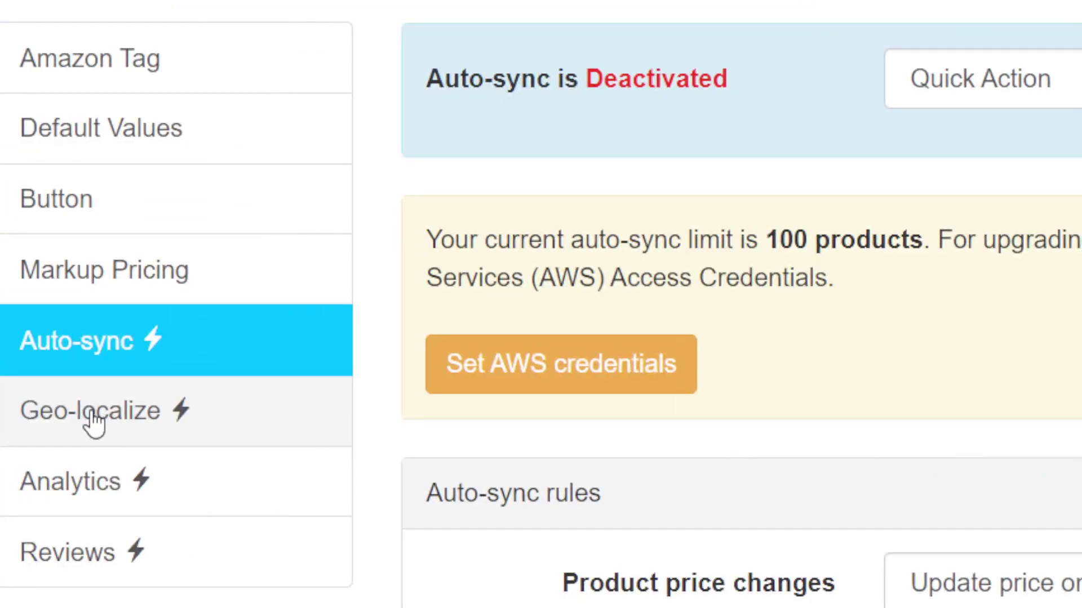
Step: Review the Analytics click-tracking options (left Inactive) and the Amazon Tag settings
{"action": "left_click", "coordinate": [167, 485]}
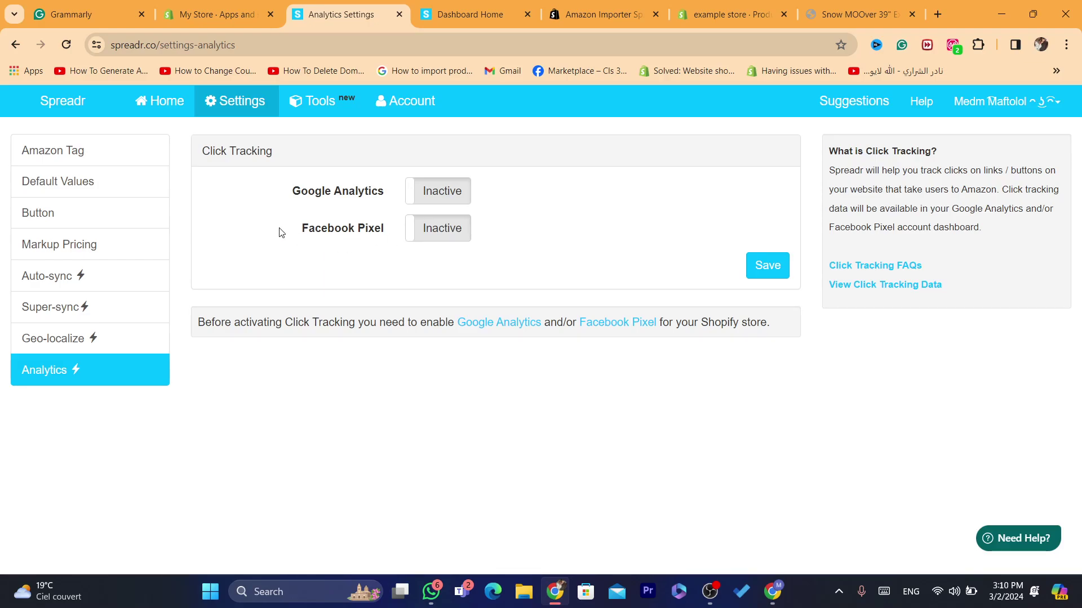
{"action": "left_click_drag", "start_coordinate": [281, 232], "coordinate": [430, 230]}
{"action": "left_click", "coordinate": [536, 239]}
{"action": "left_click", "coordinate": [60, 146]}
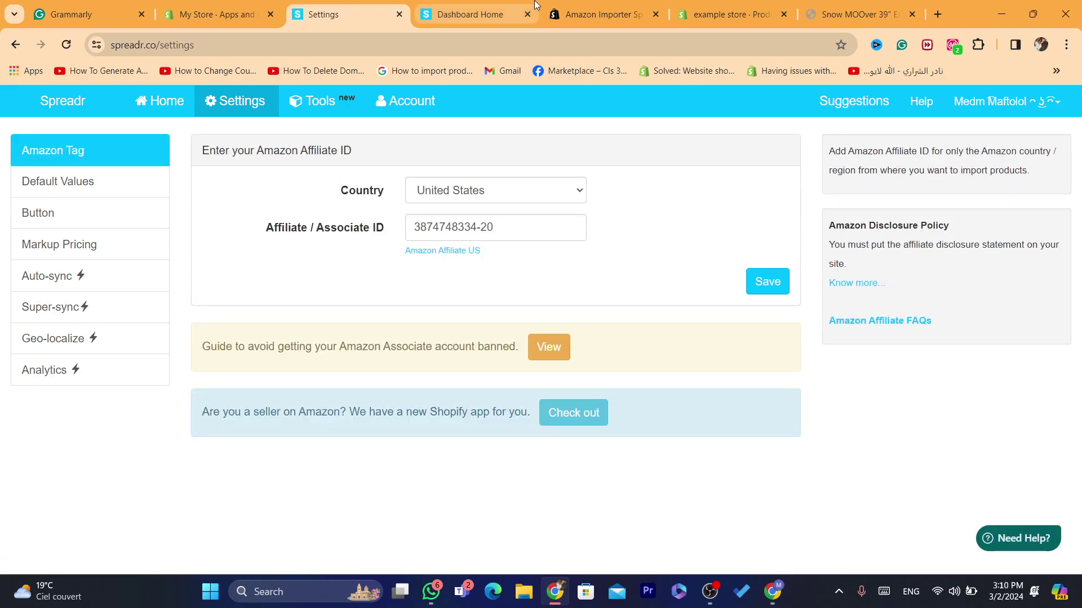
{"action": "left_click", "coordinate": [623, 4]}
{"action": "left_click", "coordinate": [741, 4]}
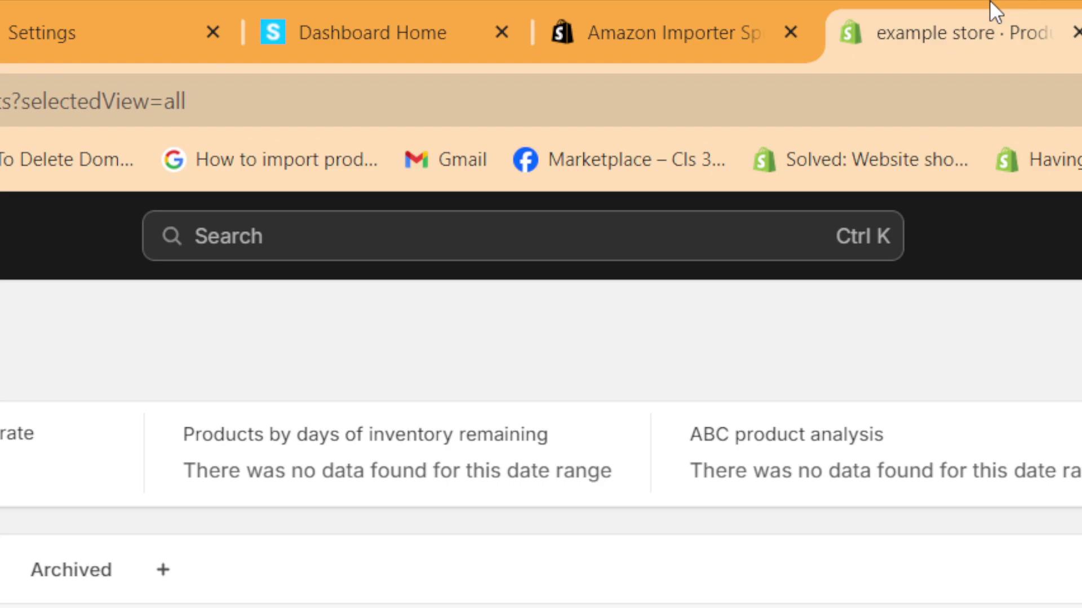
Step: Browse the Snow MOOver product preview, noting its Dh 360.93 MAD price
{"action": "left_click", "coordinate": [990, 10]}
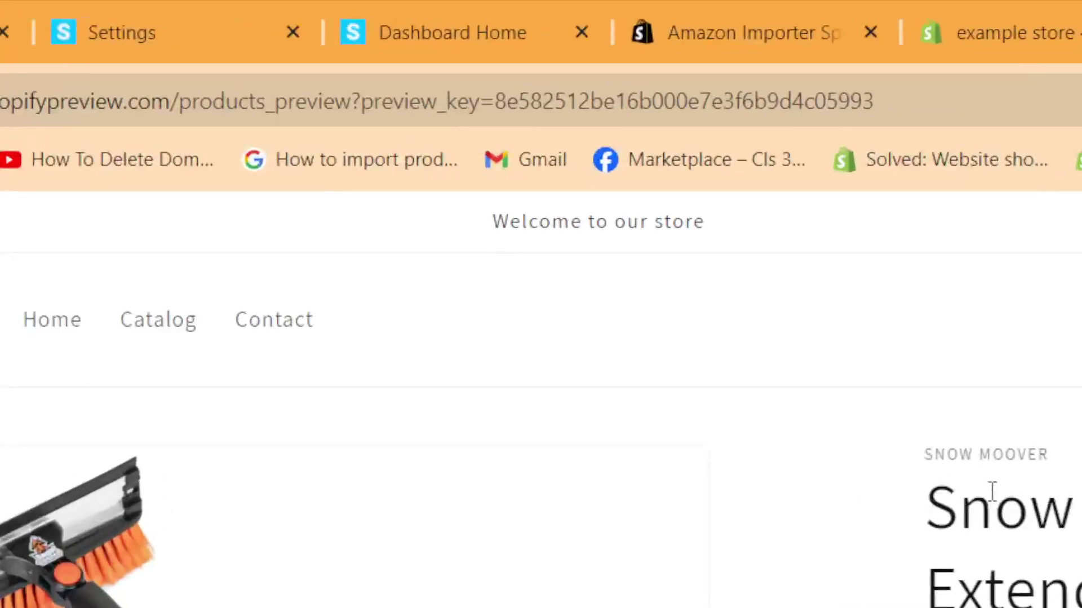
{"action": "left_click_drag", "start_coordinate": [1078, 134], "coordinate": [1077, 227]}
{"action": "scroll", "coordinate": [496, 428], "scroll_direction": "down", "scroll_amount": 10}
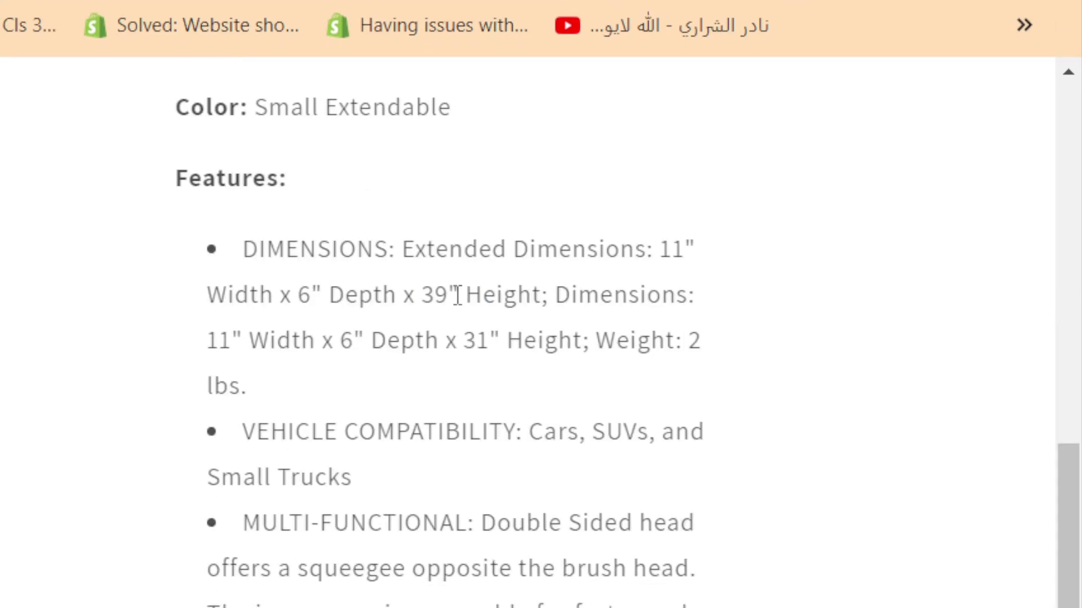
{"action": "scroll", "coordinate": [528, 514], "scroll_direction": "up", "scroll_amount": 8}
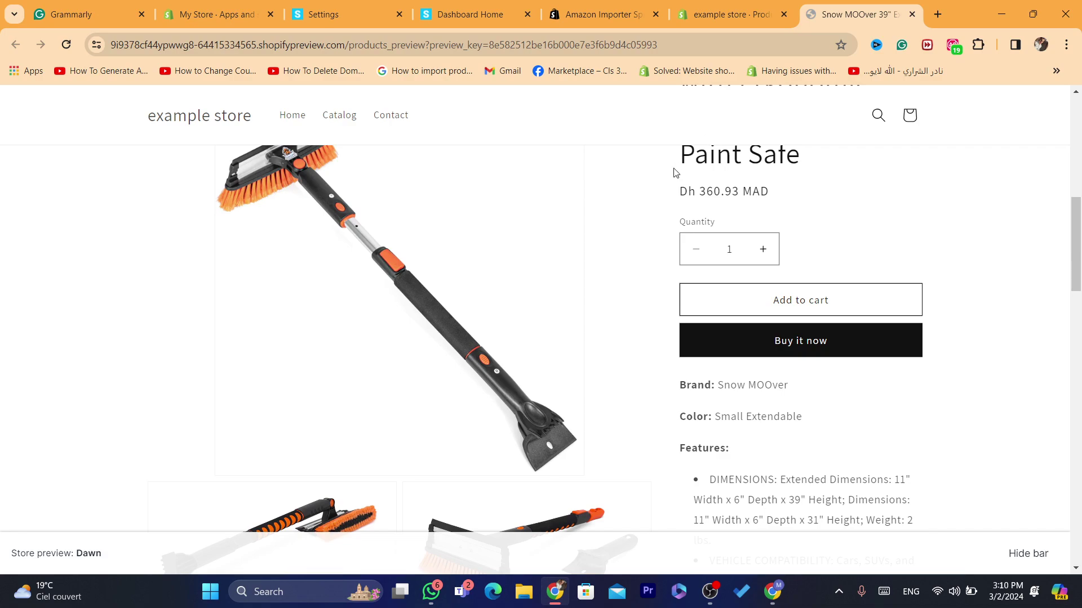
{"action": "left_click_drag", "start_coordinate": [675, 173], "coordinate": [774, 180]}
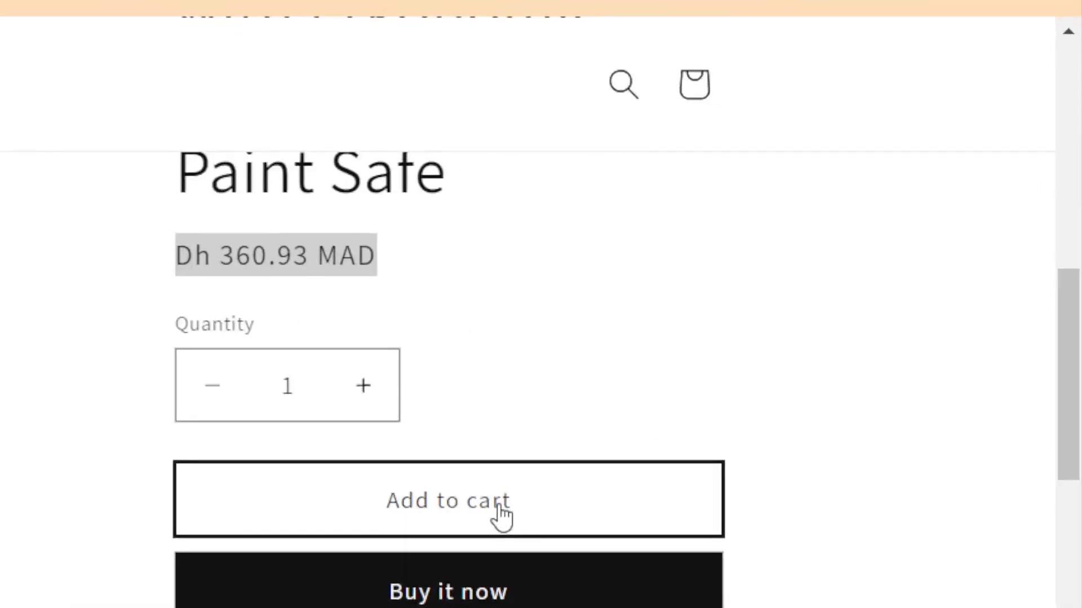
{"action": "scroll", "coordinate": [823, 306], "scroll_direction": "down", "scroll_amount": 1}
Step: Test Buy it now on the snow brush, then return from checkout
{"action": "left_click", "coordinate": [823, 311]}
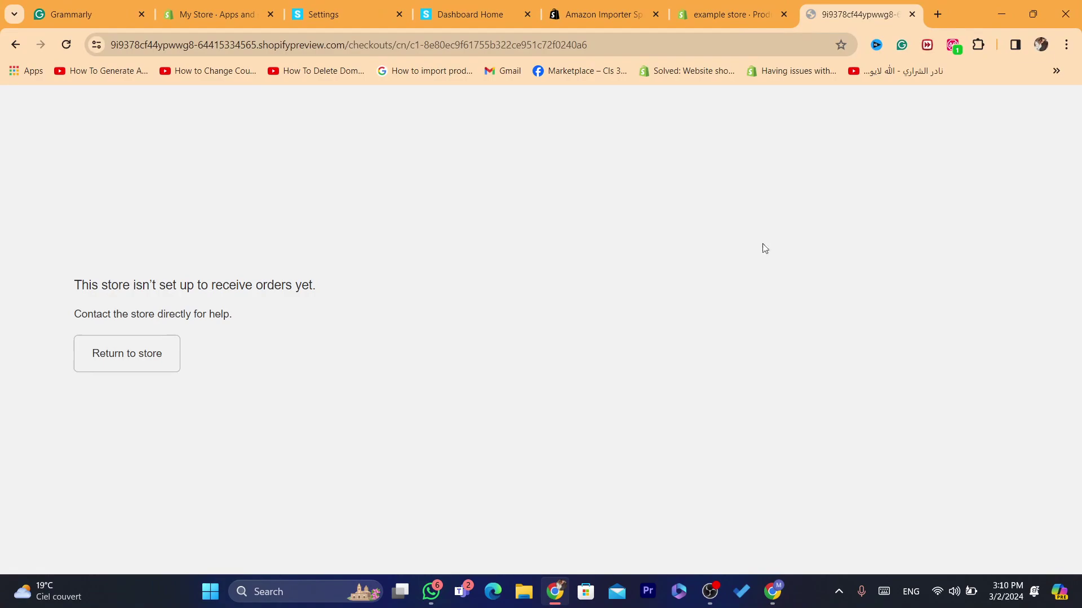
{"action": "left_click", "coordinate": [16, 45]}
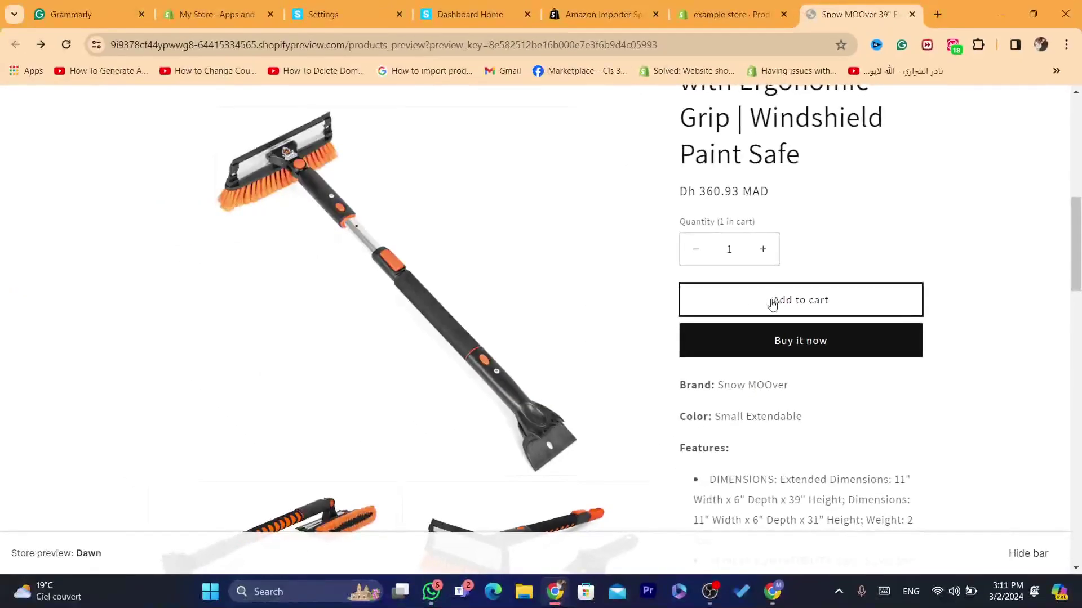
{"action": "triple_click", "coordinate": [775, 135]}
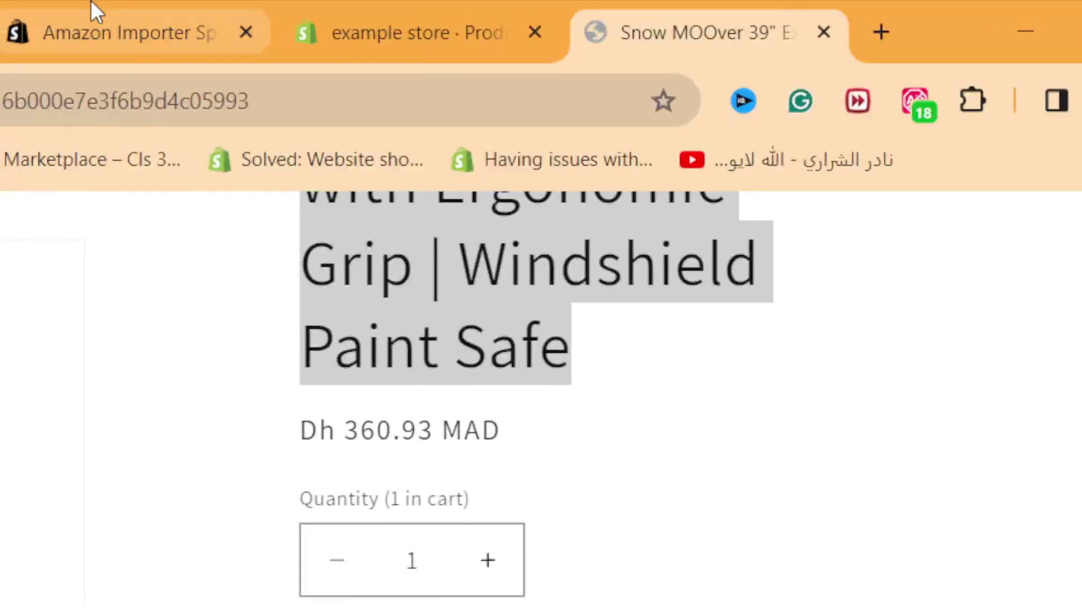
{"action": "left_click", "coordinate": [586, 3]}
Step: Search 'ama' in Chrome, decline the location prompt, and open Amazon's official site
{"action": "left_click", "coordinate": [140, 102]}
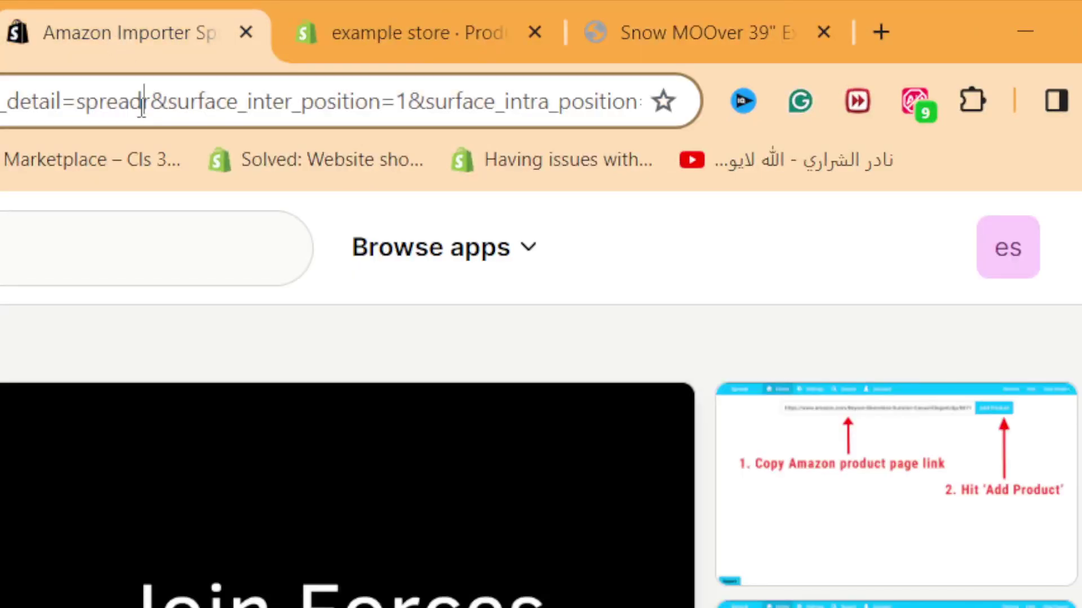
{"action": "type", "text": "ama"}
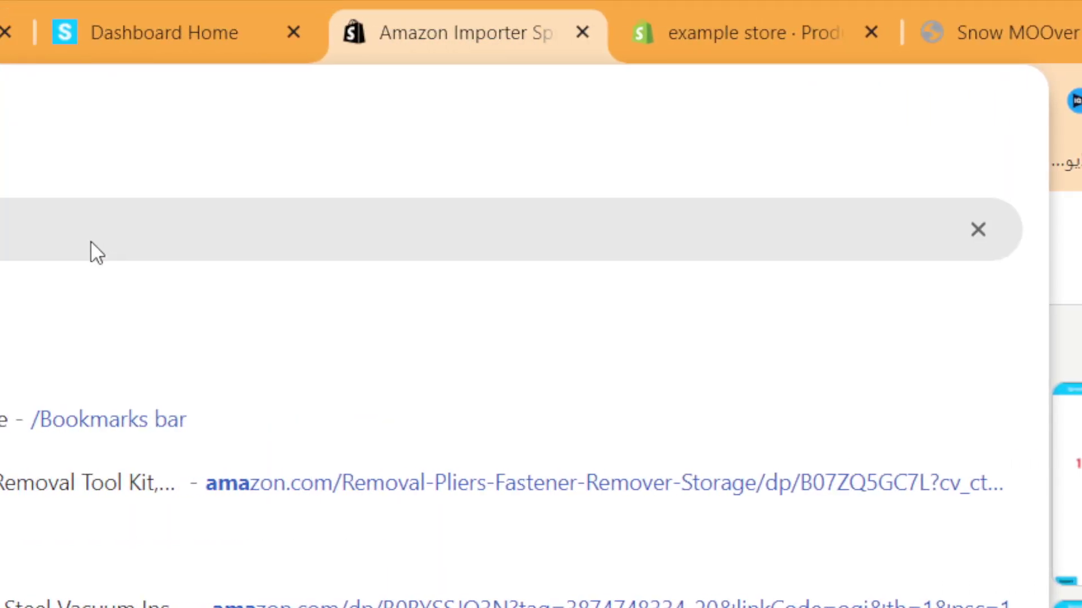
{"action": "left_click", "coordinate": [90, 243]}
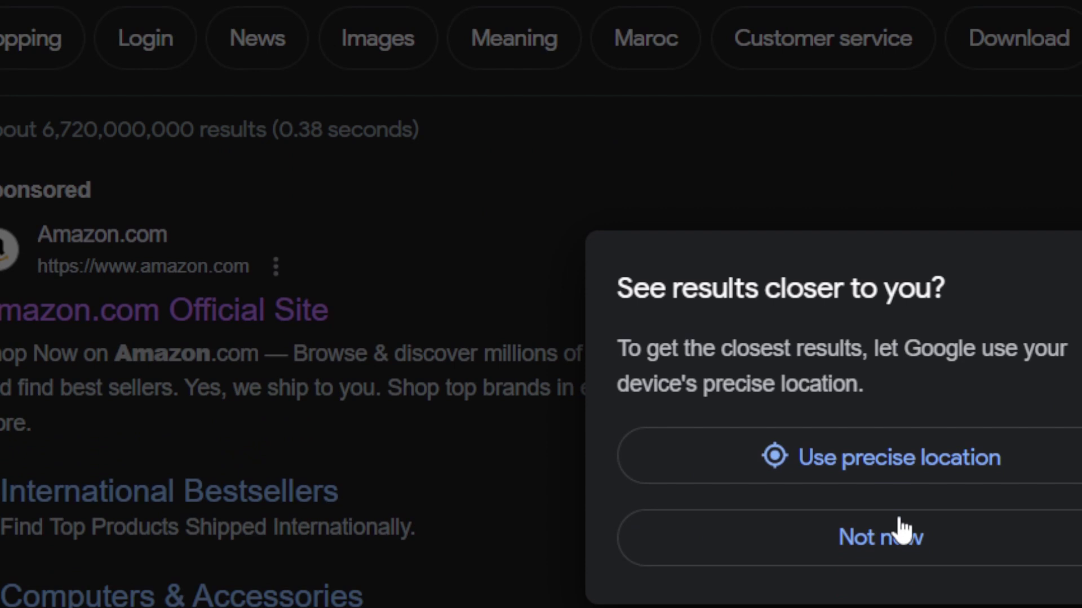
{"action": "left_click", "coordinate": [896, 518]}
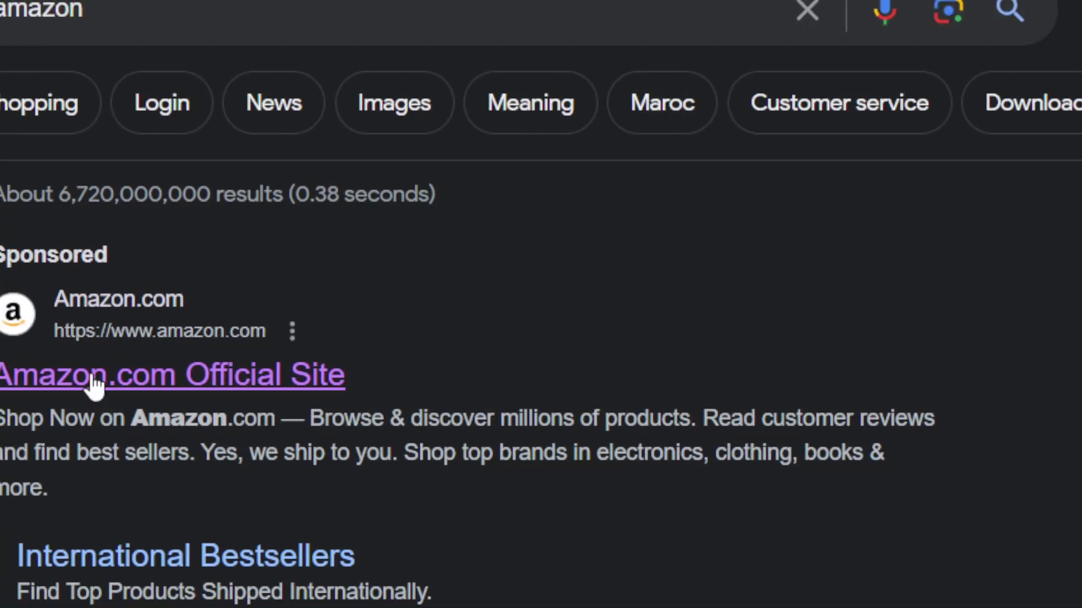
{"action": "left_click", "coordinate": [125, 376]}
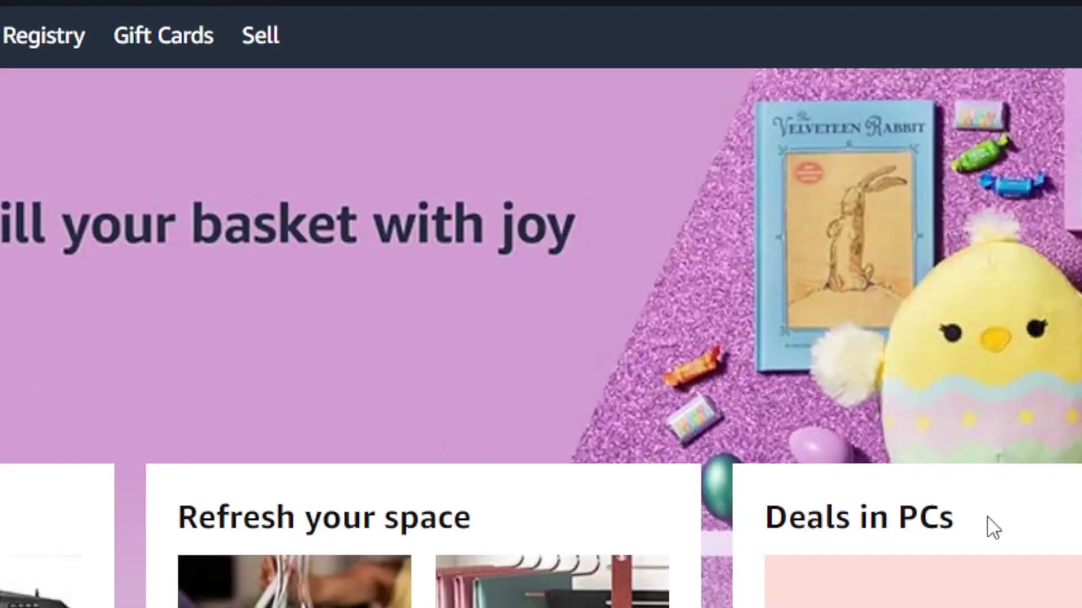
{"action": "scroll", "coordinate": [994, 528], "scroll_direction": "down", "scroll_amount": 15}
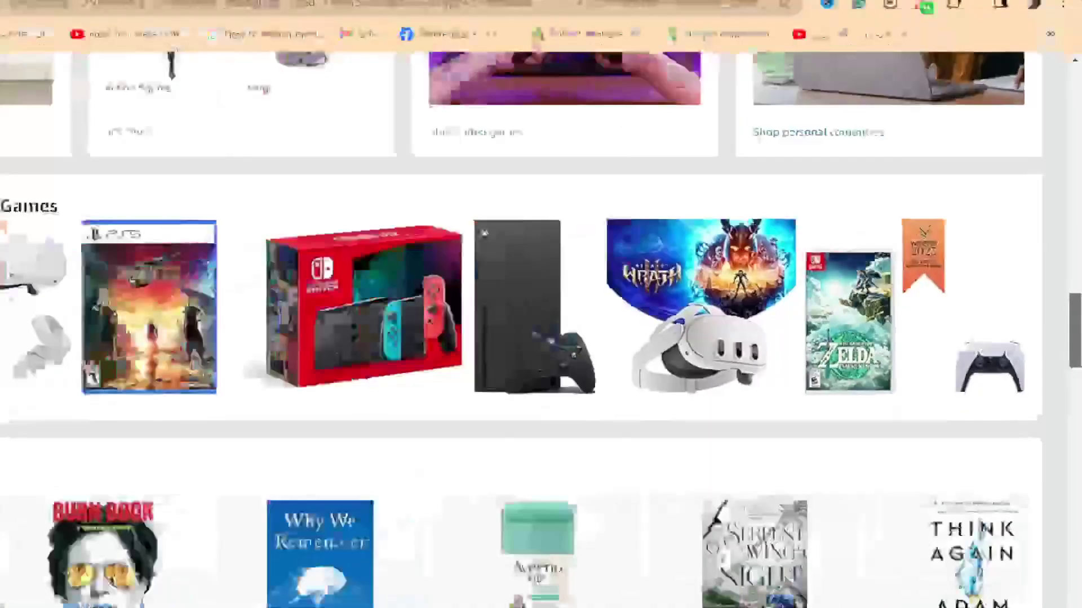
{"action": "scroll", "coordinate": [523, 131], "scroll_direction": "down", "scroll_amount": 10}
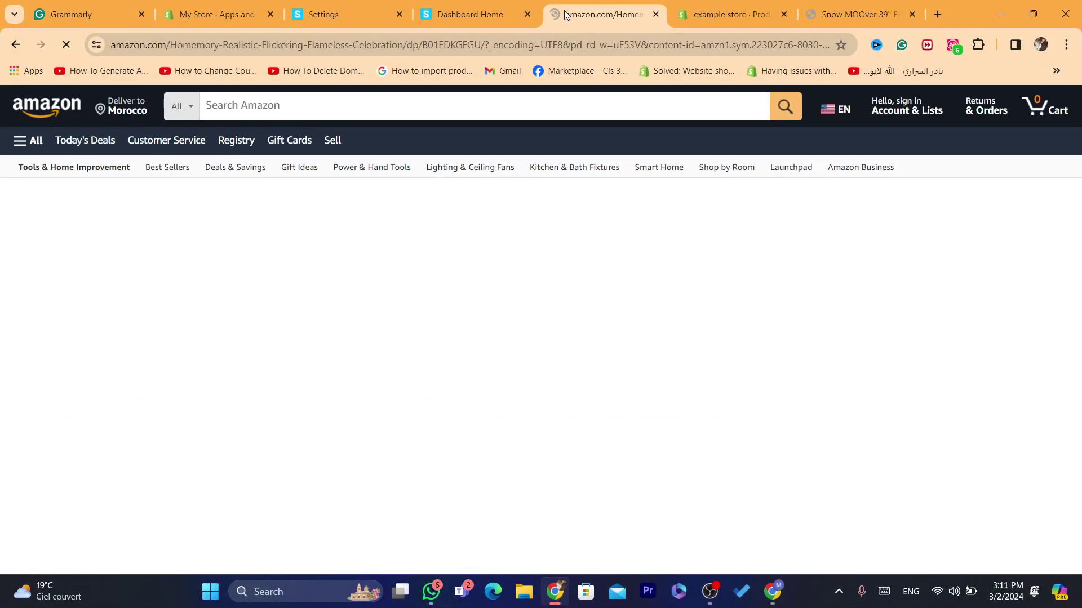
Step: Highlight the Homemory tea light title and store link, then open the sponsored Anziner Battery tealights 24 Pack listing
{"action": "scroll", "coordinate": [1080, 148], "scroll_direction": "down", "scroll_amount": 3}
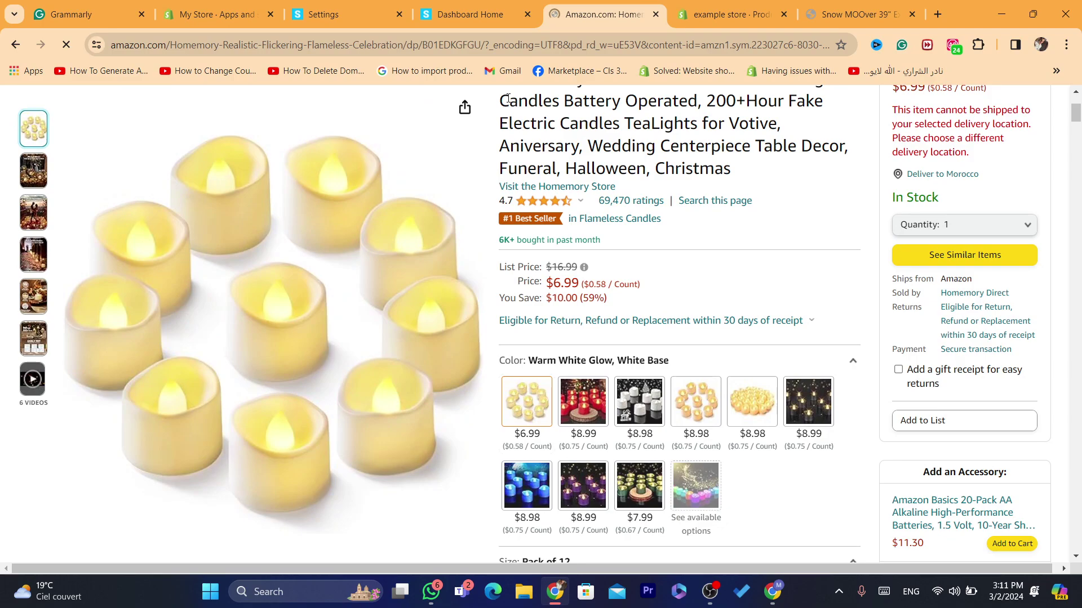
{"action": "left_click_drag", "start_coordinate": [508, 99], "coordinate": [697, 146]}
{"action": "left_click", "coordinate": [734, 164]}
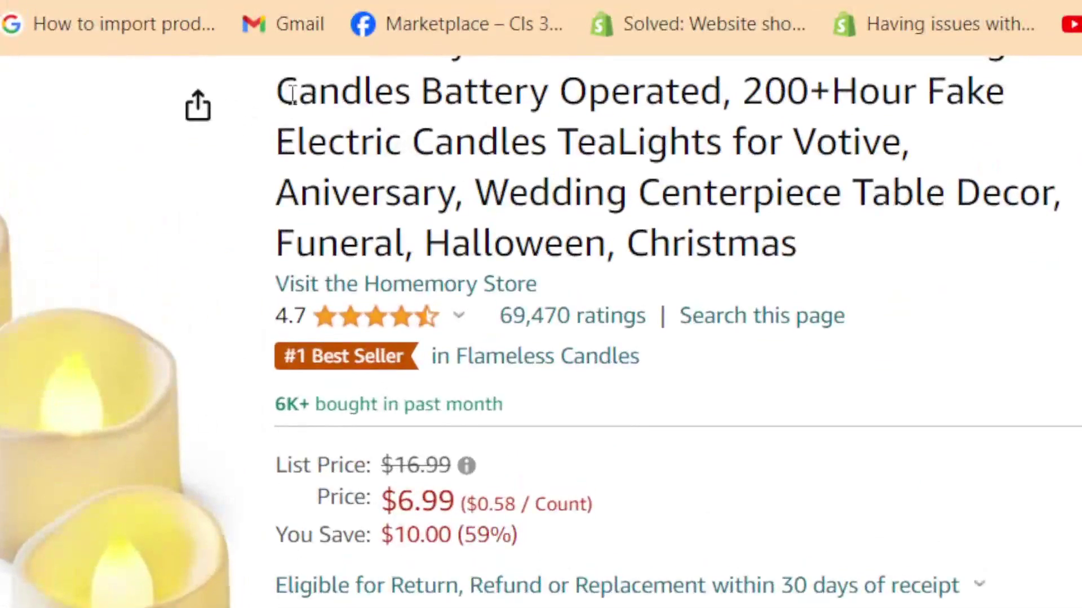
{"action": "left_click_drag", "start_coordinate": [506, 101], "coordinate": [728, 190]}
{"action": "mouse_move", "coordinate": [12, 383]}
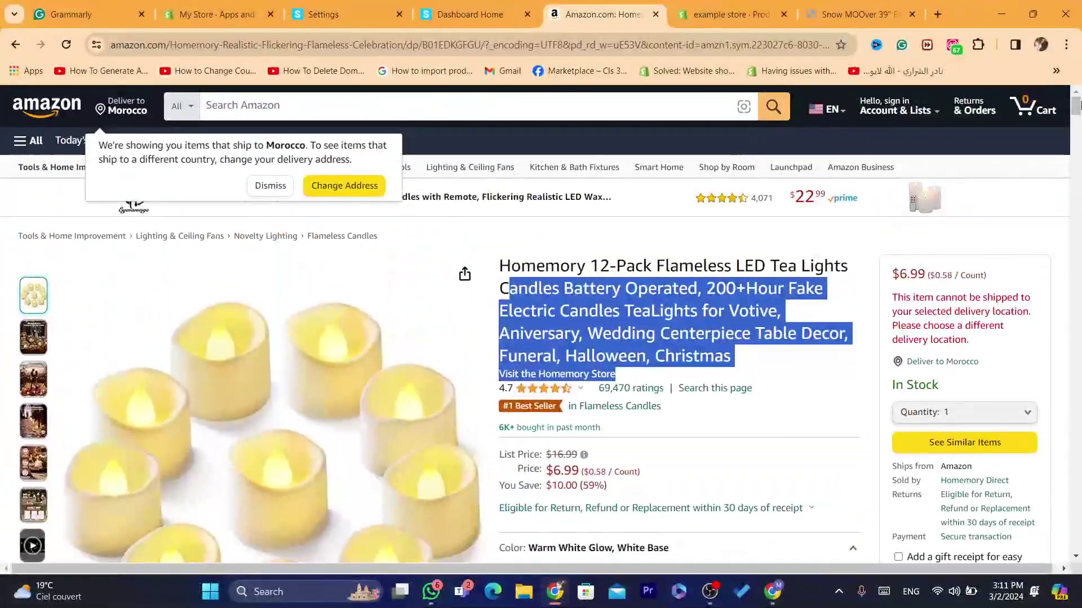
{"action": "left_click_drag", "start_coordinate": [1076, 107], "coordinate": [1075, 190]}
{"action": "left_click", "coordinate": [513, 500]}
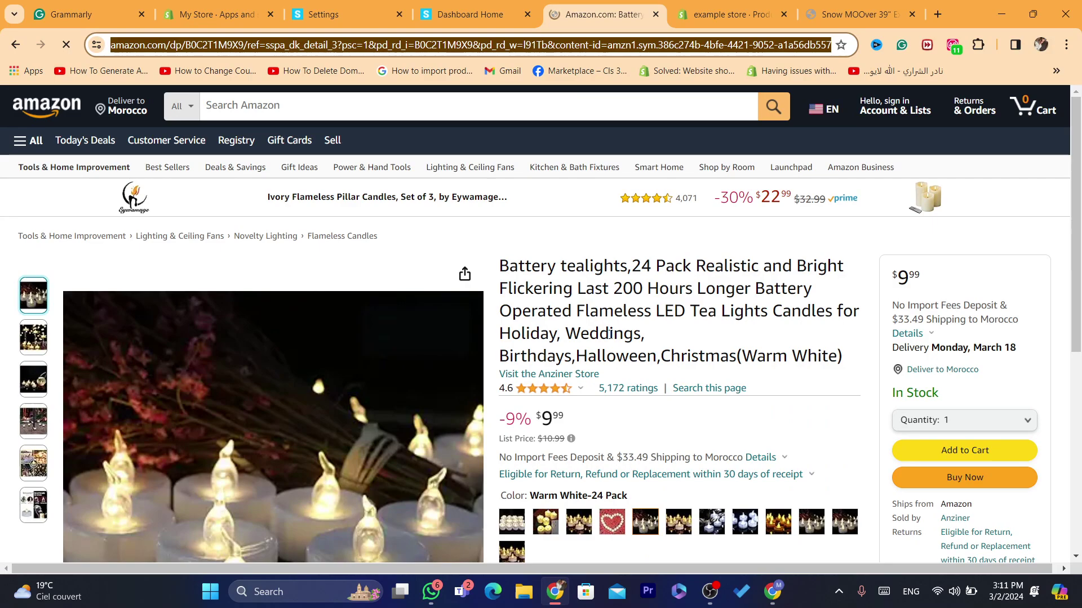
Step: Highlight the 24-pack tealights title and Anziner store link, then select the page URL
{"action": "left_click_drag", "start_coordinate": [496, 266], "coordinate": [725, 381]}
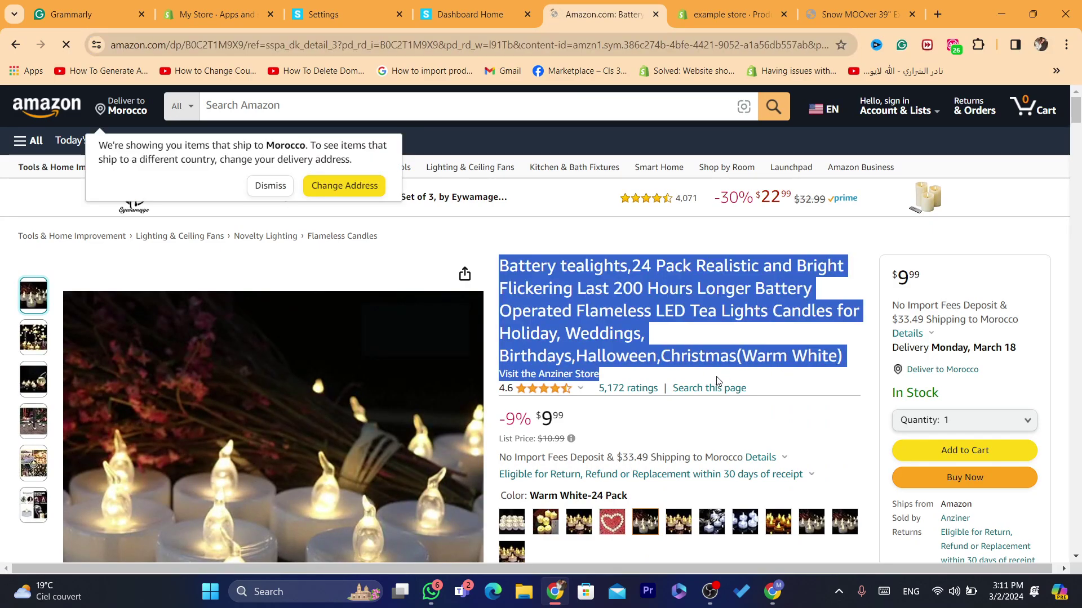
{"action": "left_click", "coordinate": [618, 355]}
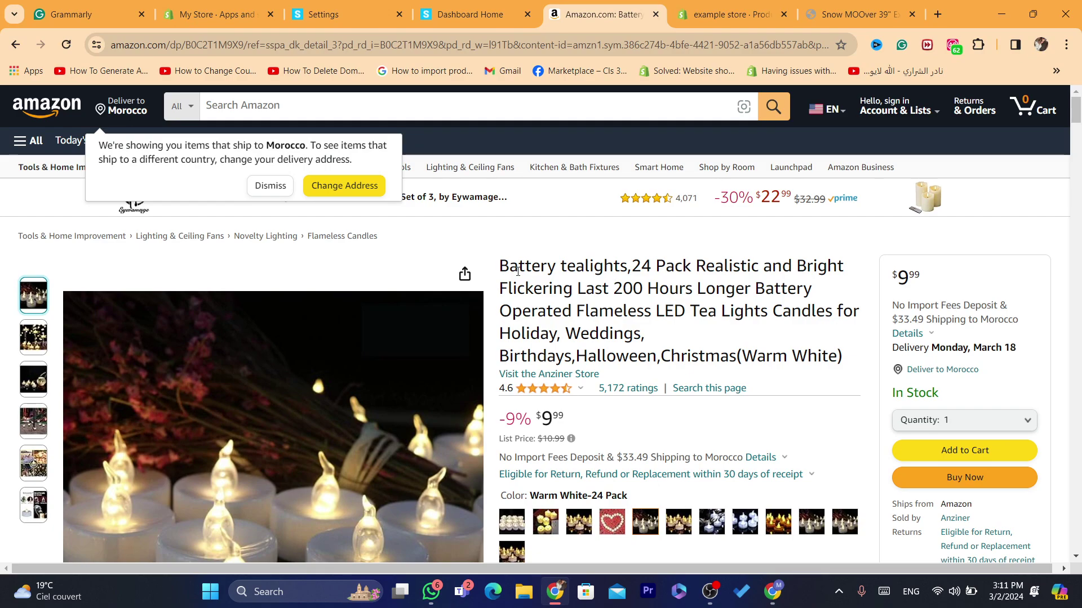
{"action": "left_click_drag", "start_coordinate": [517, 271], "coordinate": [648, 356]}
{"action": "left_click", "coordinate": [652, 358]}
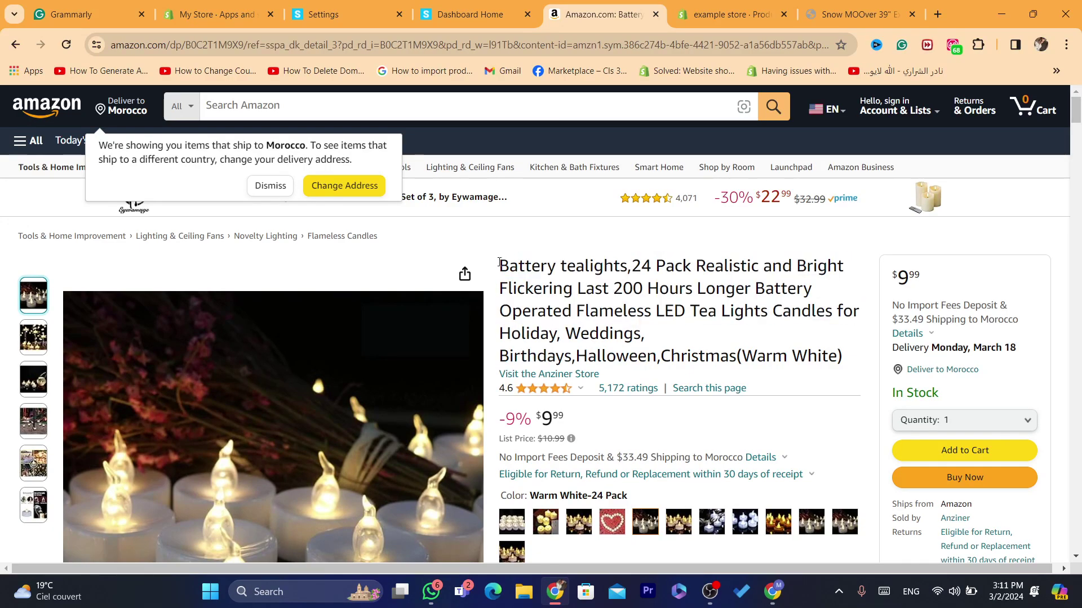
{"action": "left_click_drag", "start_coordinate": [499, 263], "coordinate": [661, 376]}
{"action": "left_click", "coordinate": [803, 348]}
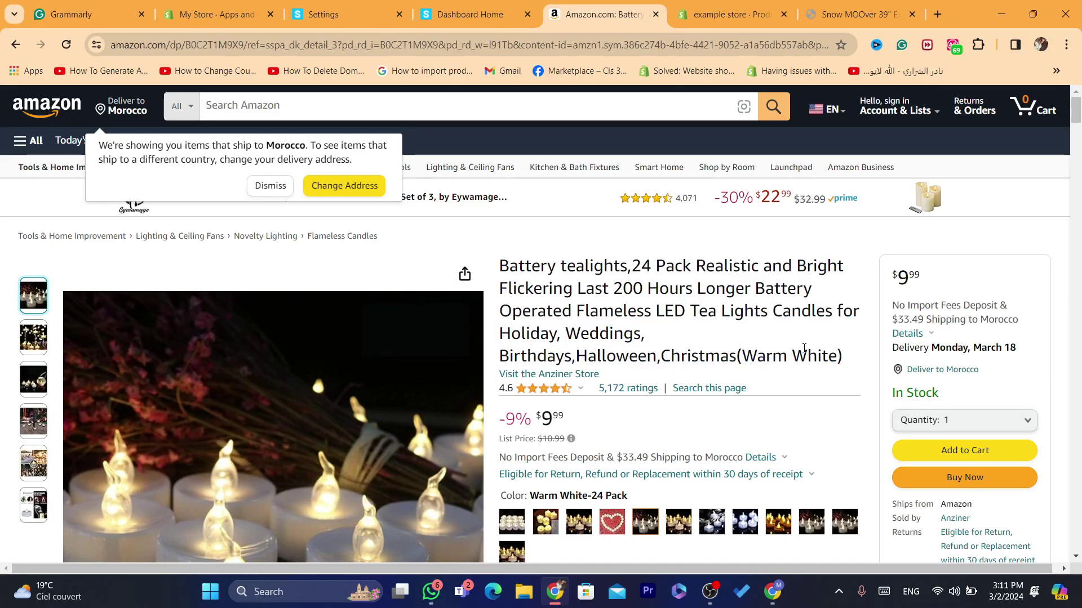
{"action": "left_click_drag", "start_coordinate": [479, 258], "coordinate": [717, 386]}
{"action": "left_click", "coordinate": [665, 337]}
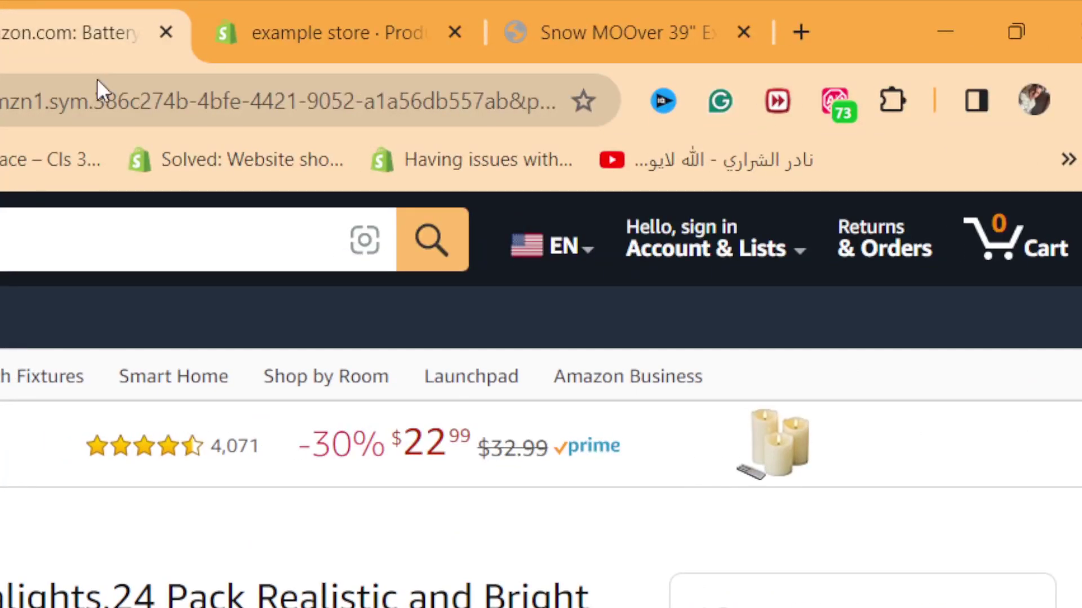
{"action": "left_click", "coordinate": [106, 107]}
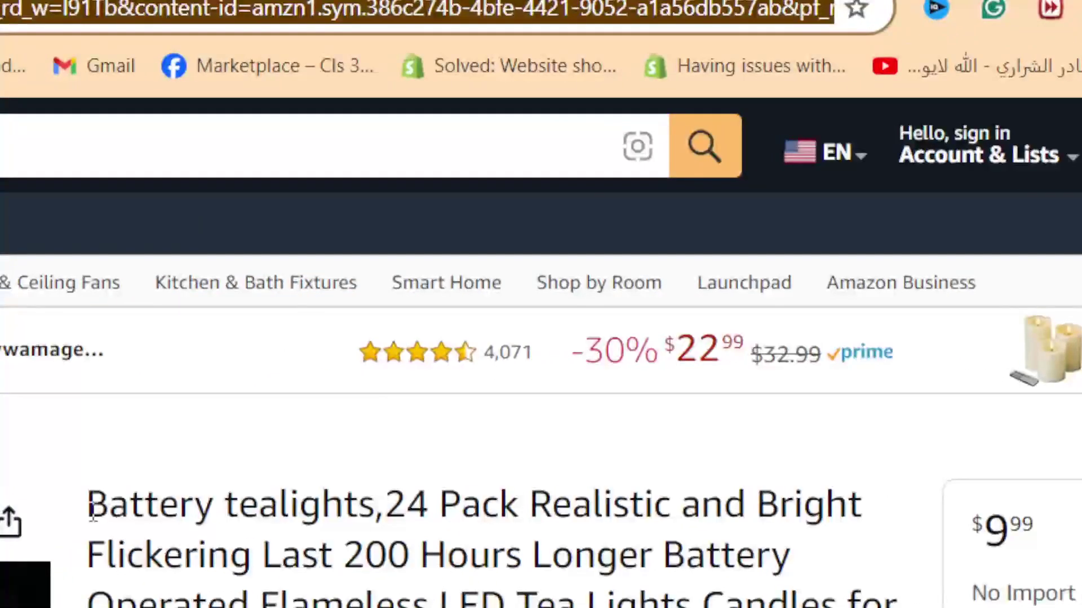
Step: Reselect the full tealights title through (Warm White), briefly check Spreadr, and return to Amazon
{"action": "left_click_drag", "start_coordinate": [499, 267], "coordinate": [695, 344]}
{"action": "left_click_drag", "start_coordinate": [527, 524], "coordinate": [569, 551]}
{"action": "left_click", "coordinate": [768, 560]}
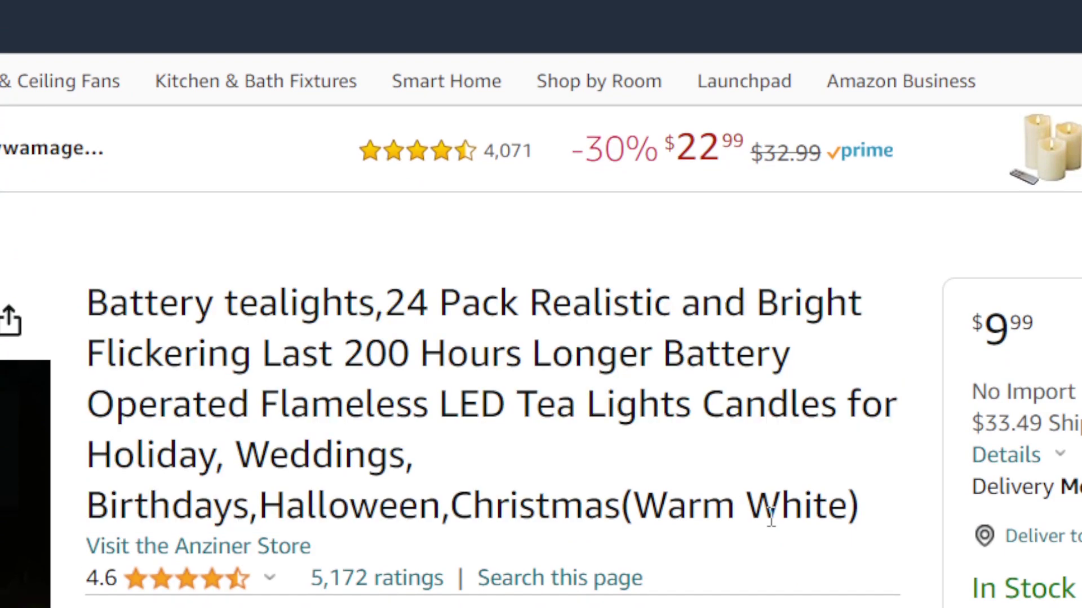
{"action": "left_click_drag", "start_coordinate": [873, 518], "coordinate": [107, 288]}
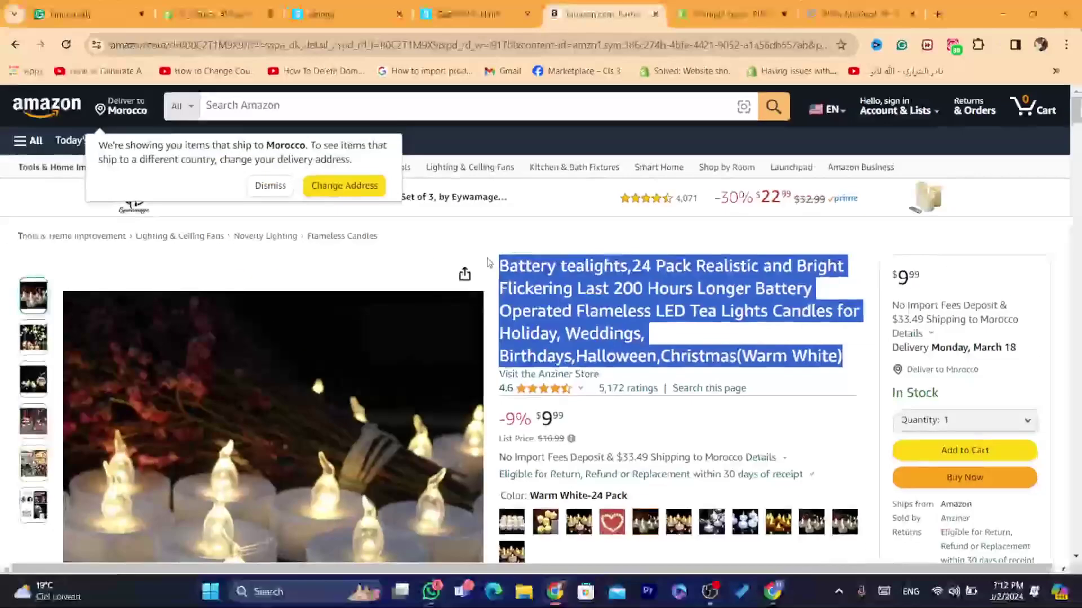
{"action": "left_click_drag", "start_coordinate": [161, 303], "coordinate": [709, 460]}
{"action": "left_click_drag", "start_coordinate": [742, 335], "coordinate": [843, 358]}
{"action": "left_click", "coordinate": [841, 357]}
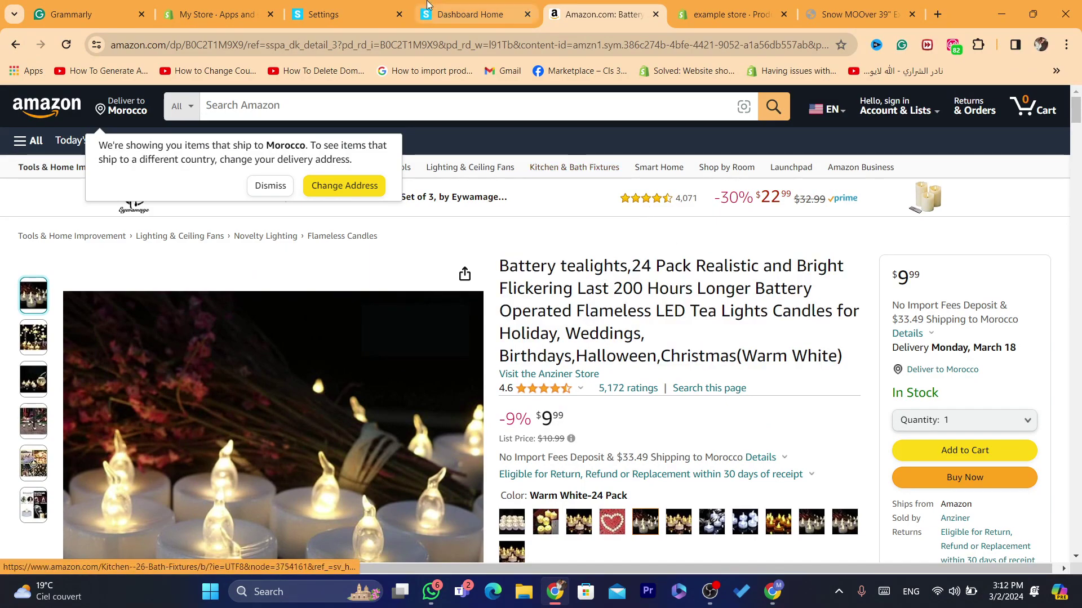
{"action": "left_click", "coordinate": [470, 15]}
{"action": "left_click", "coordinate": [604, 14]}
Step: Return from the Shopify products list to the Spreadr dashboard showing Product added successfully
{"action": "left_click", "coordinate": [749, 6]}
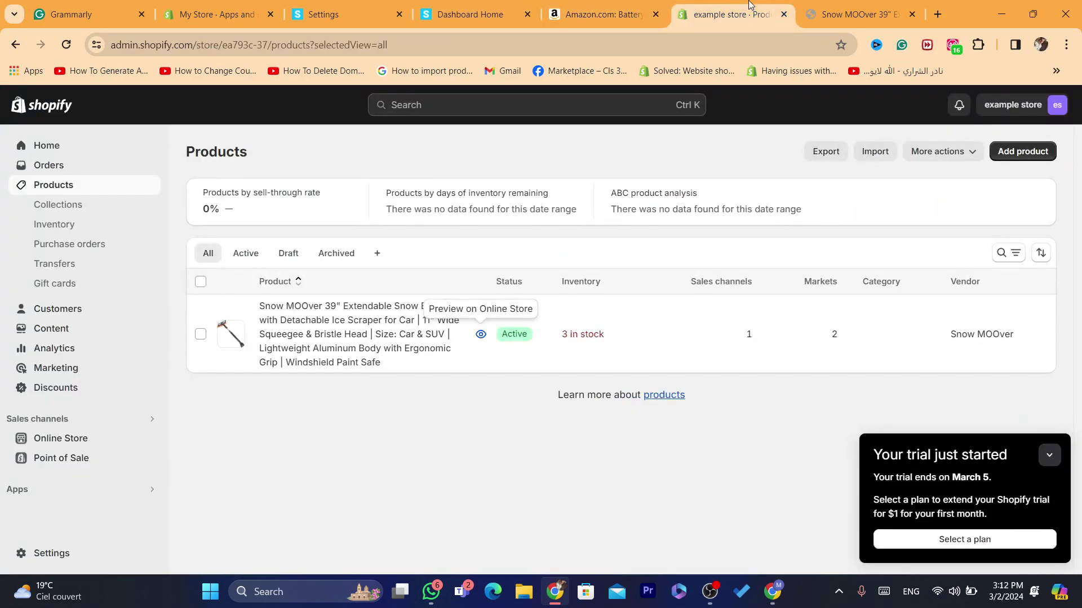
{"action": "left_click", "coordinate": [489, 6]}
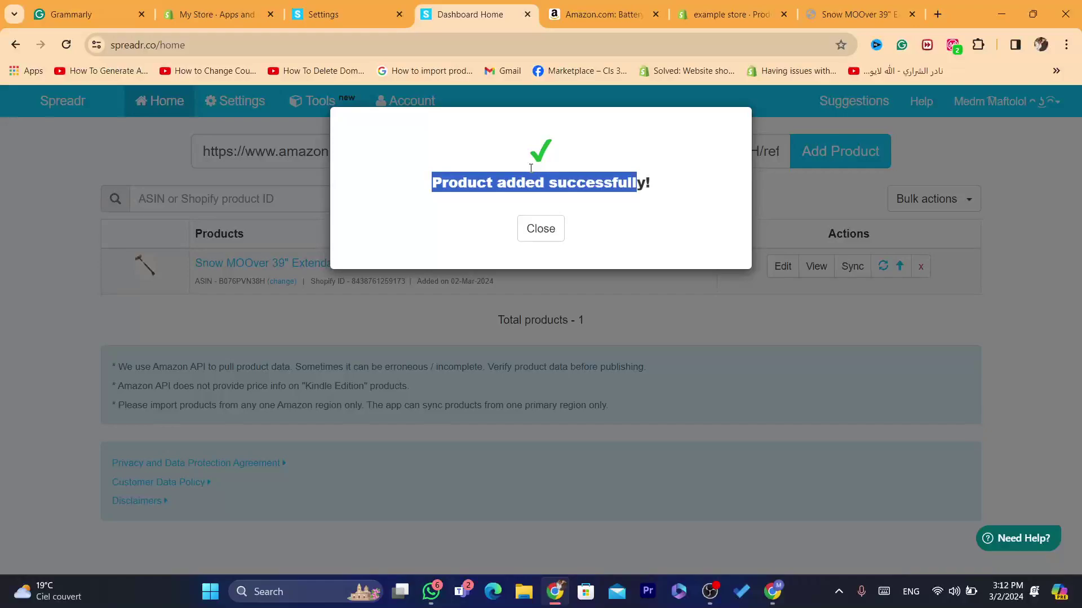